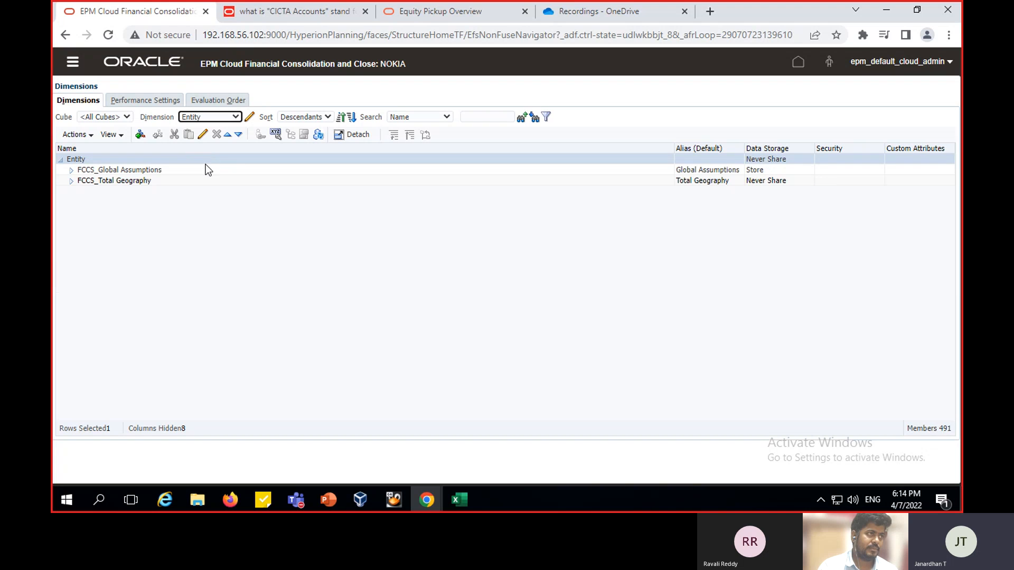
# Expand FCCS_Total Geography in the Entity dimension and open attribute management for the top-level Entity member
pyautogui.click(71, 181)
pyautogui.click(116, 182)
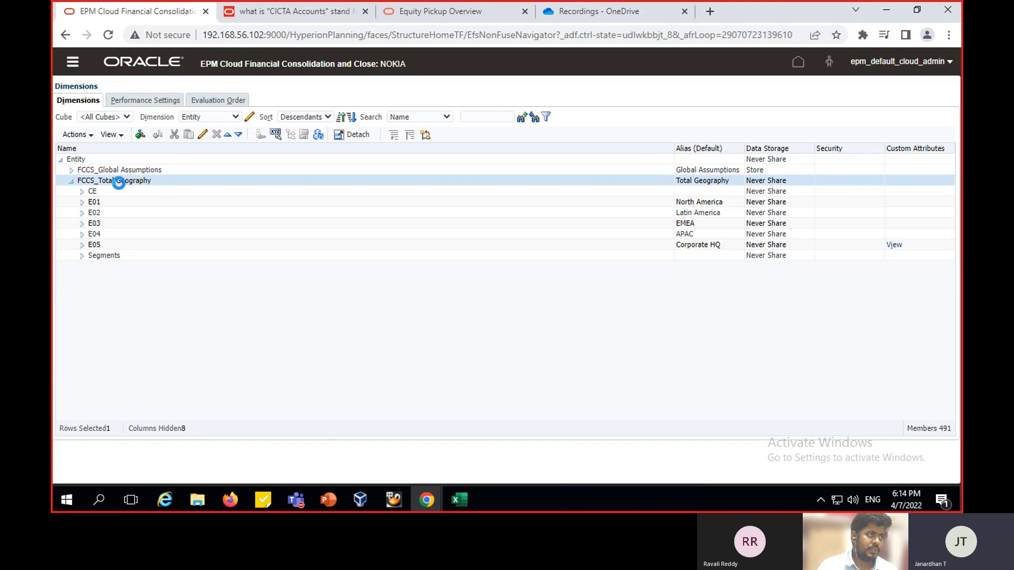
pyautogui.click(115, 159)
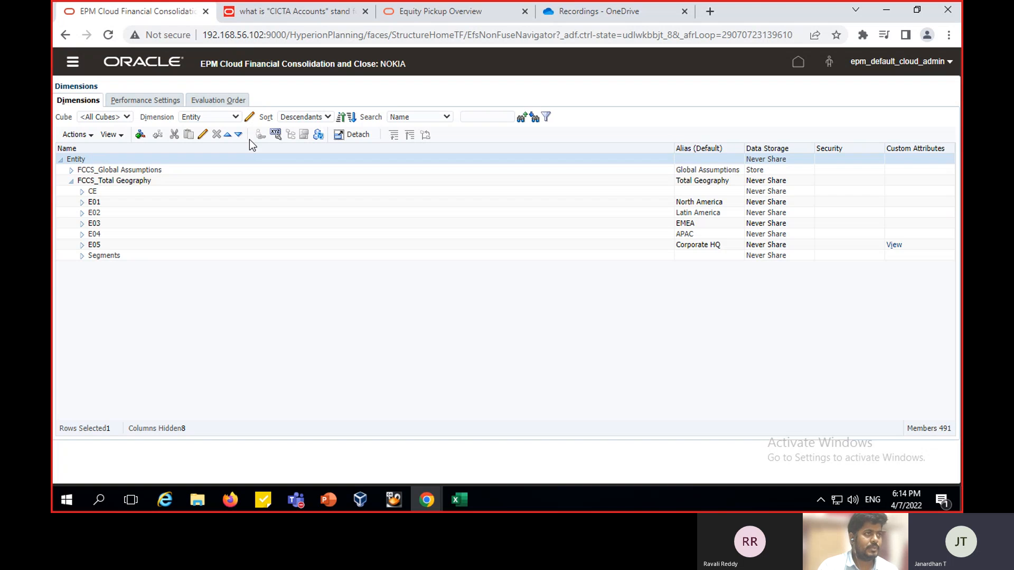
pyautogui.click(276, 135)
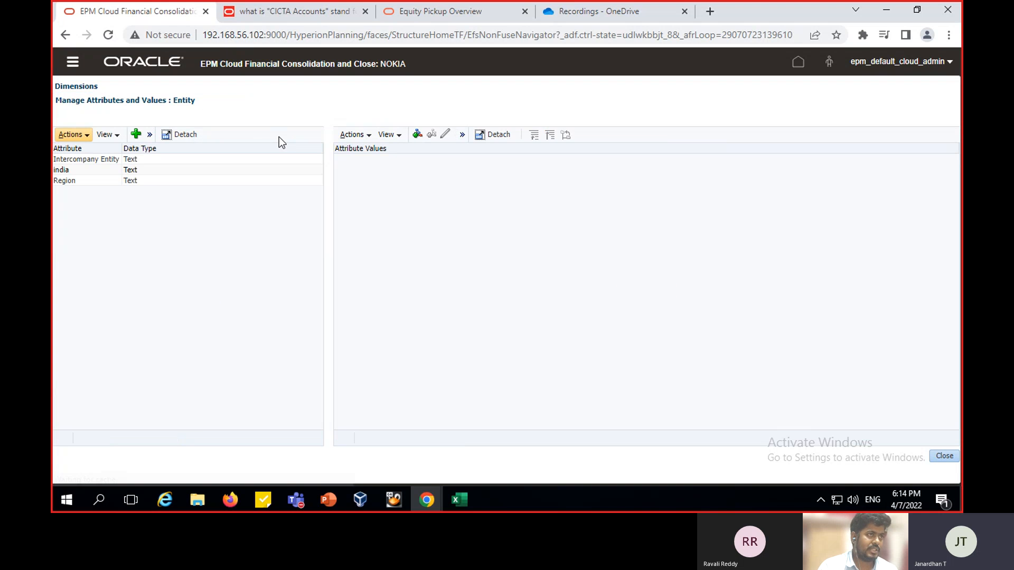
# Create and save a Text attribute named Region1 for the Entity dimension
pyautogui.click(136, 135)
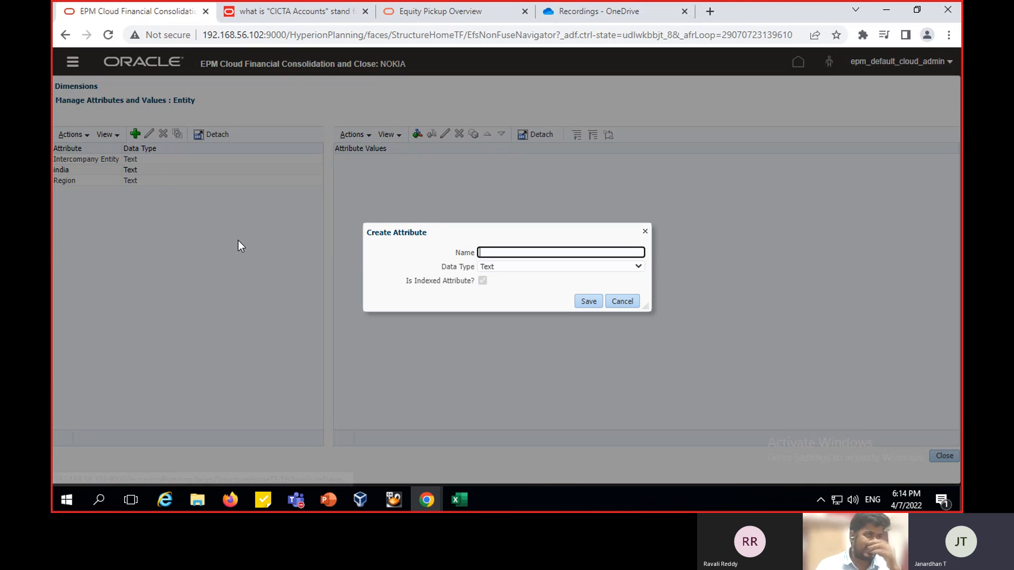
pyautogui.write('R')
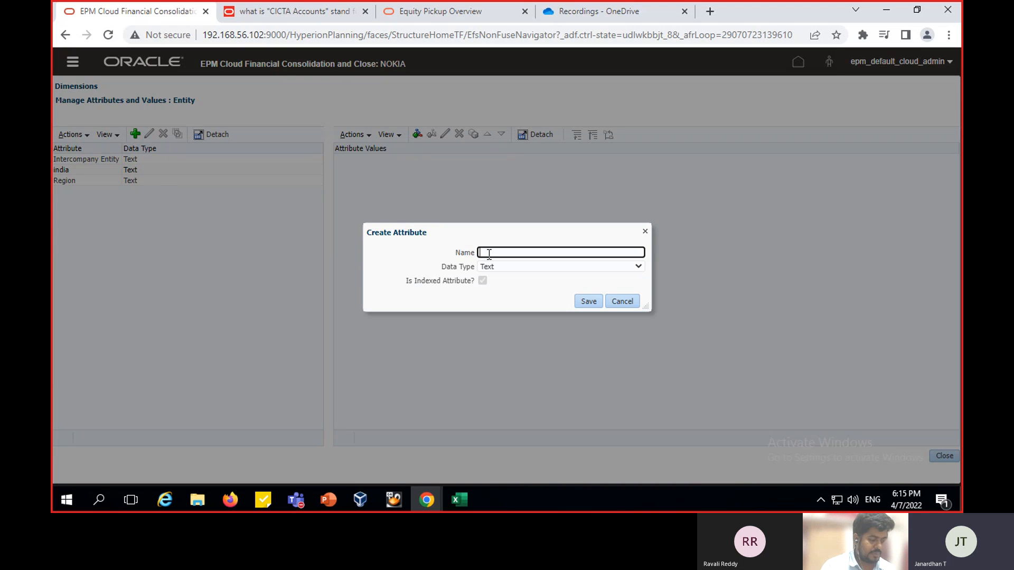
pyautogui.write('egion1')
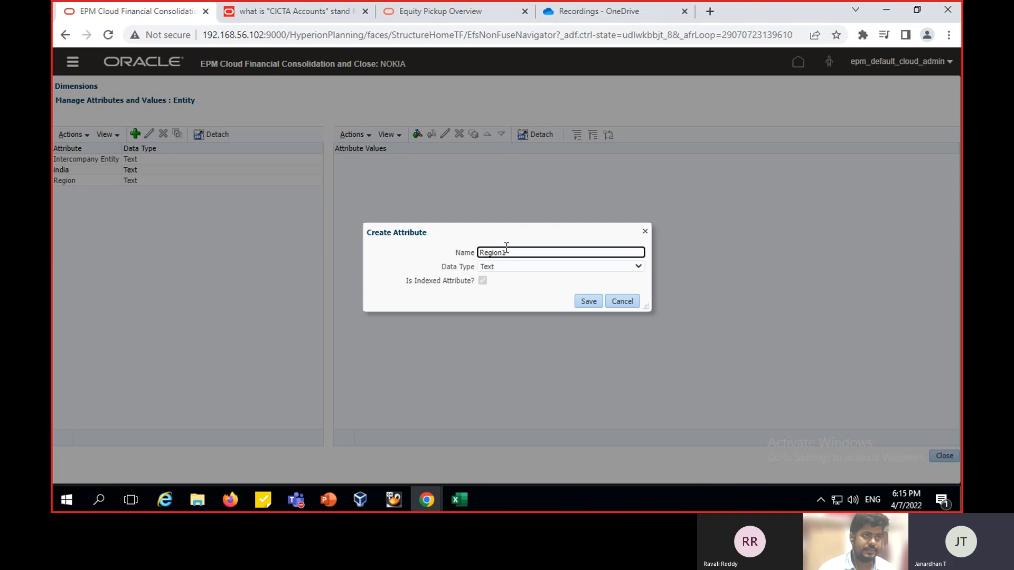
pyautogui.click(590, 304)
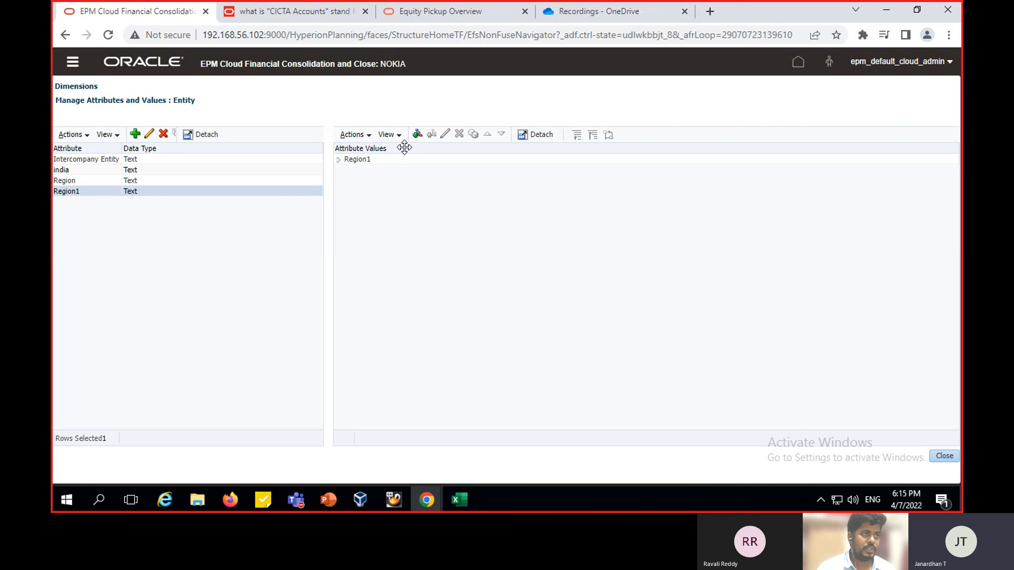
# Start a new child value under Region1, then switch to PowerPoint and show slide 4 with the region hierarchy
pyautogui.click(347, 160)
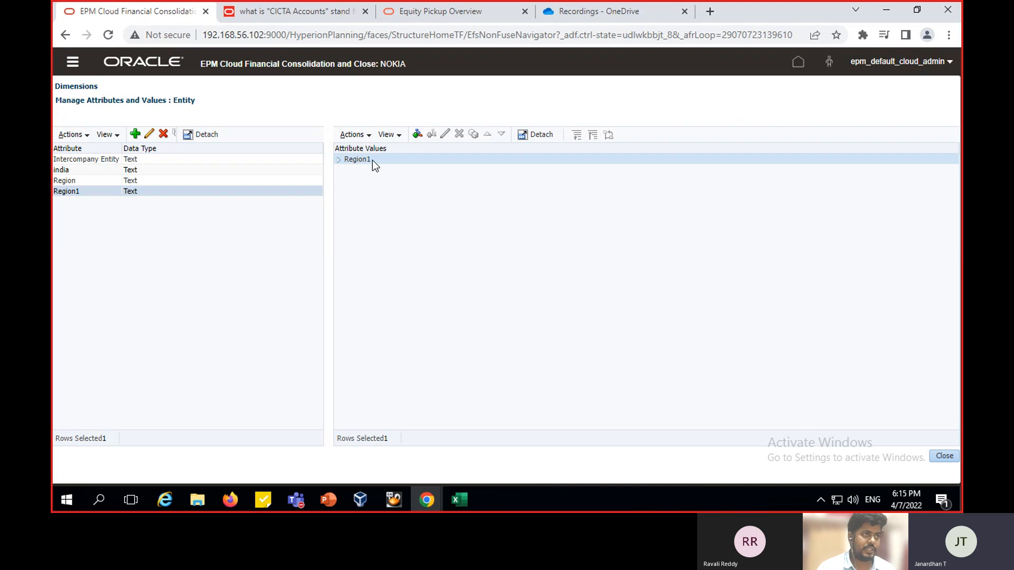
pyautogui.click(417, 135)
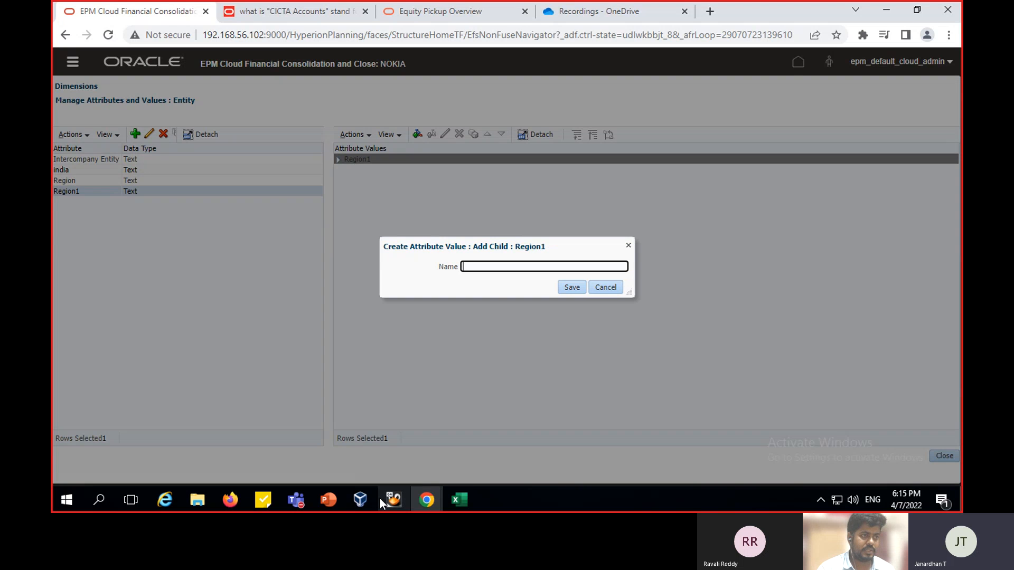
pyautogui.click(337, 496)
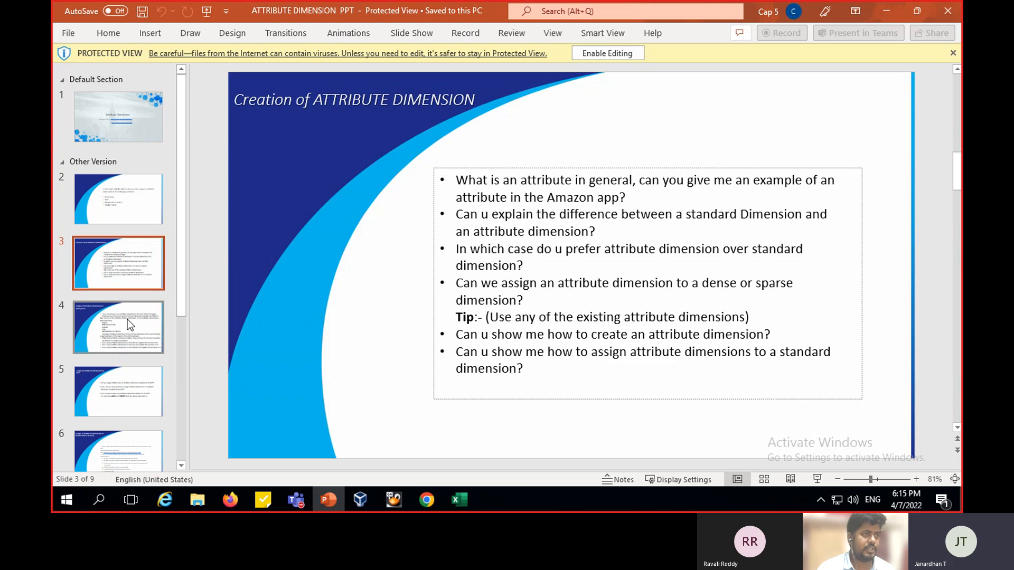
pyautogui.click(134, 319)
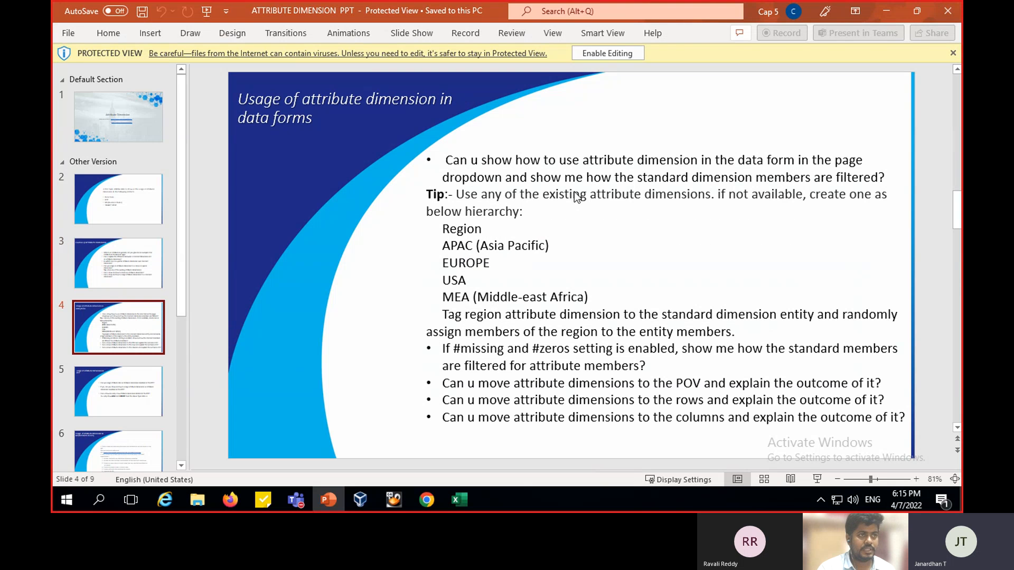
pyautogui.moveTo(443, 250); pyautogui.dragTo(550, 254)
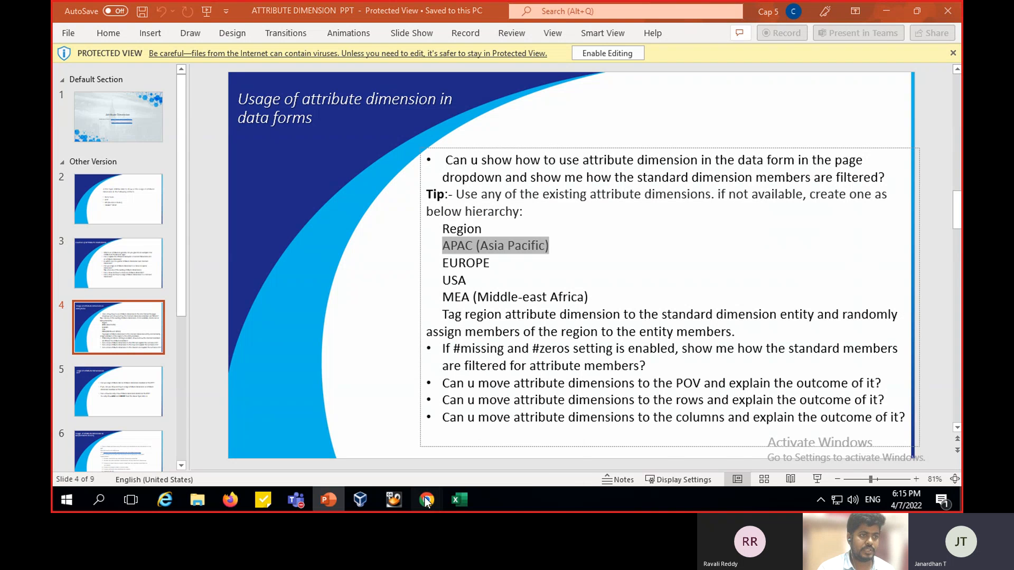
pyautogui.moveTo(424, 496)
pyautogui.click(381, 451)
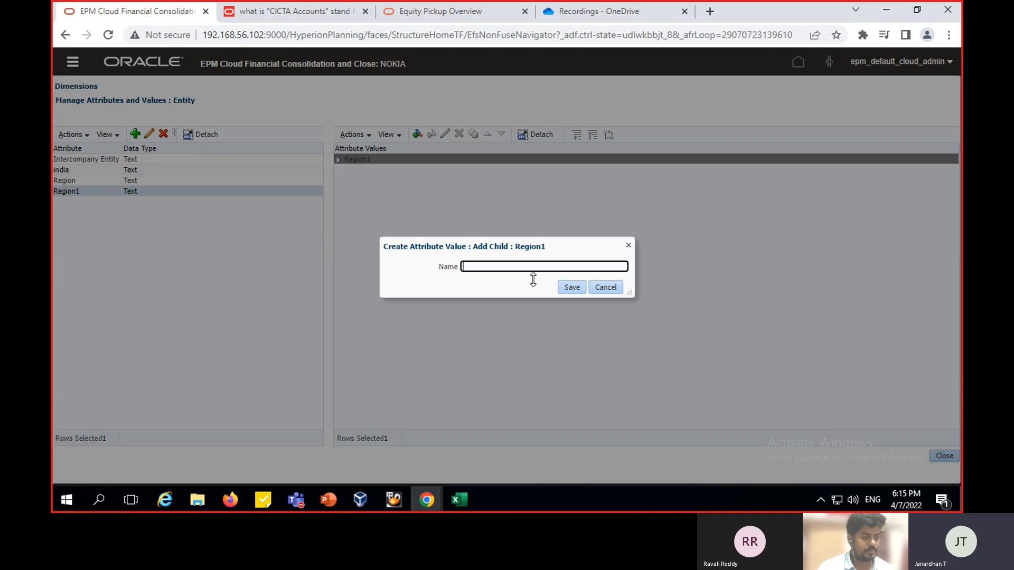
pyautogui.write('epm_default_cloud_admin')
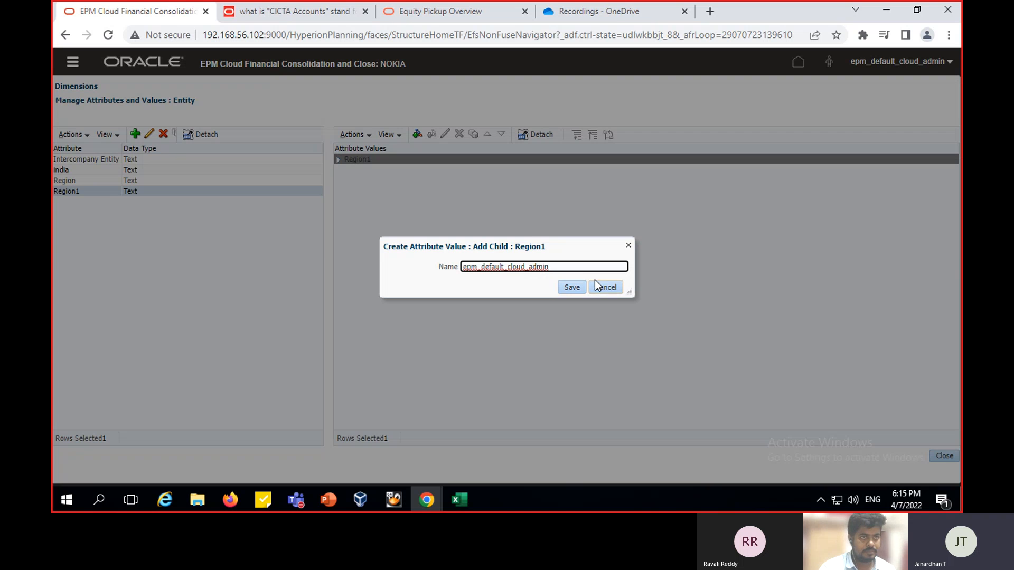
pyautogui.moveTo(554, 268); pyautogui.dragTo(453, 270)
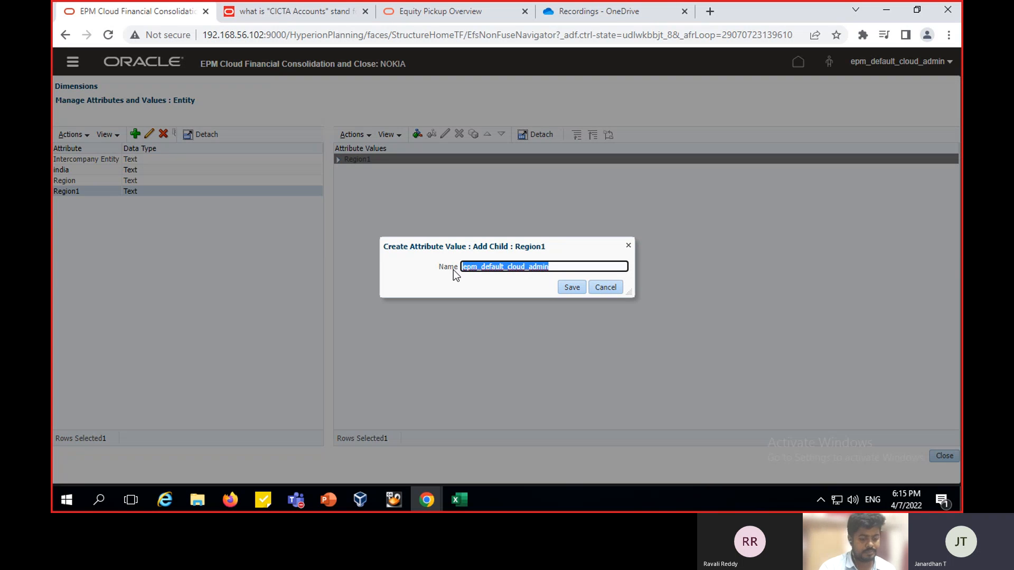
pyautogui.press('BackSpace')
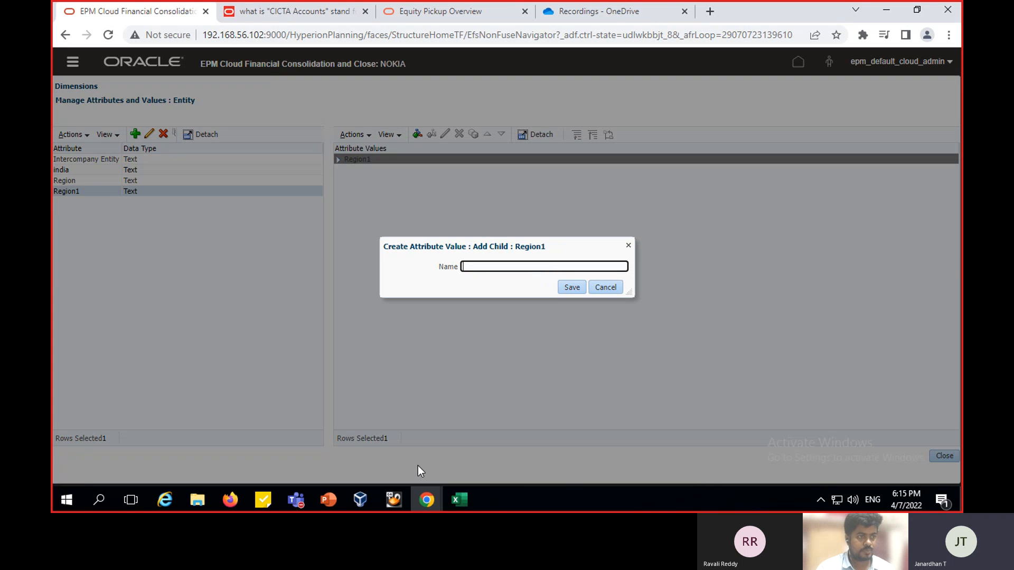
pyautogui.click(327, 499)
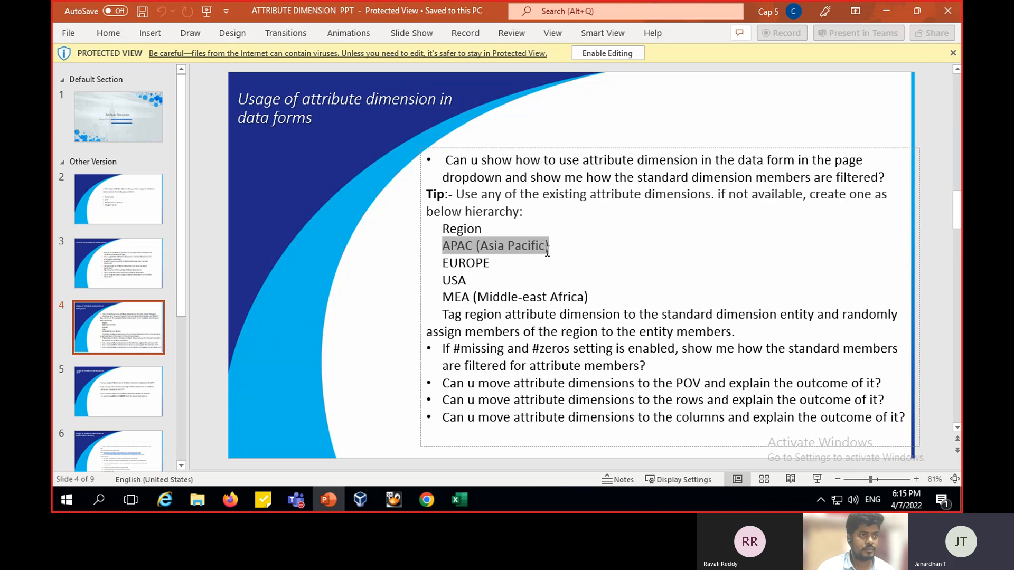
# Copy "APAC (Asia Pacific)" from the slide and save it in the browser as Region1's child value "APAC (Asia Pacific) 1"
pyautogui.click(548, 252)
pyautogui.doubleClick(514, 248)
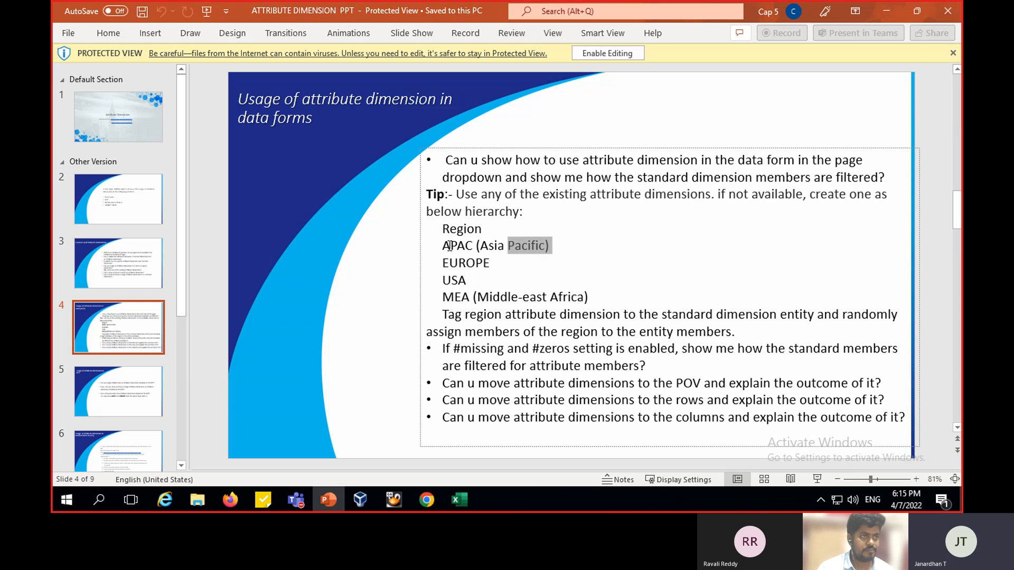
pyautogui.moveTo(449, 246); pyautogui.dragTo(448, 246)
pyautogui.hotkey('ctrl', 'c')
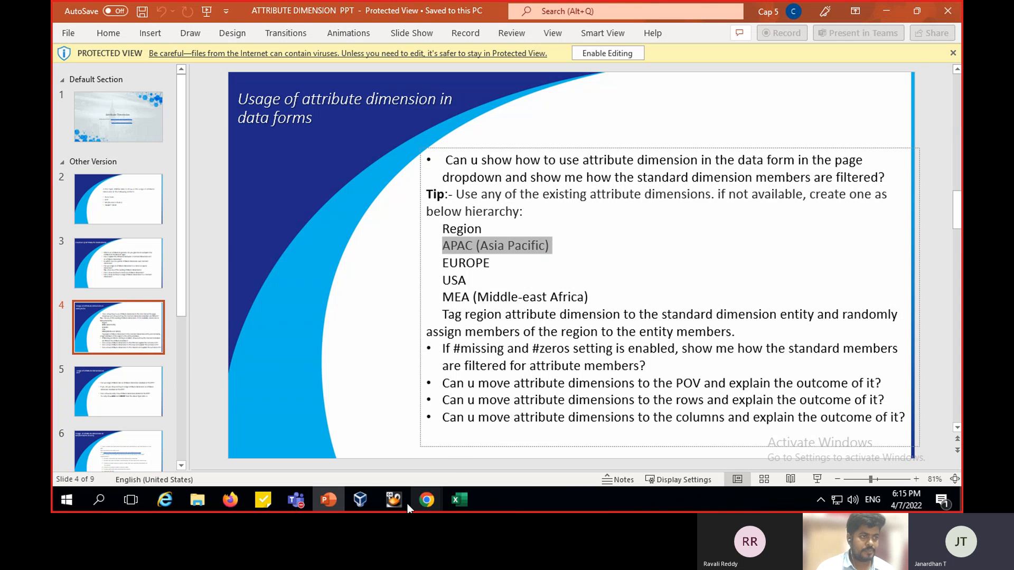
pyautogui.click(340, 493)
pyautogui.hotkey('ctrl', 'v')
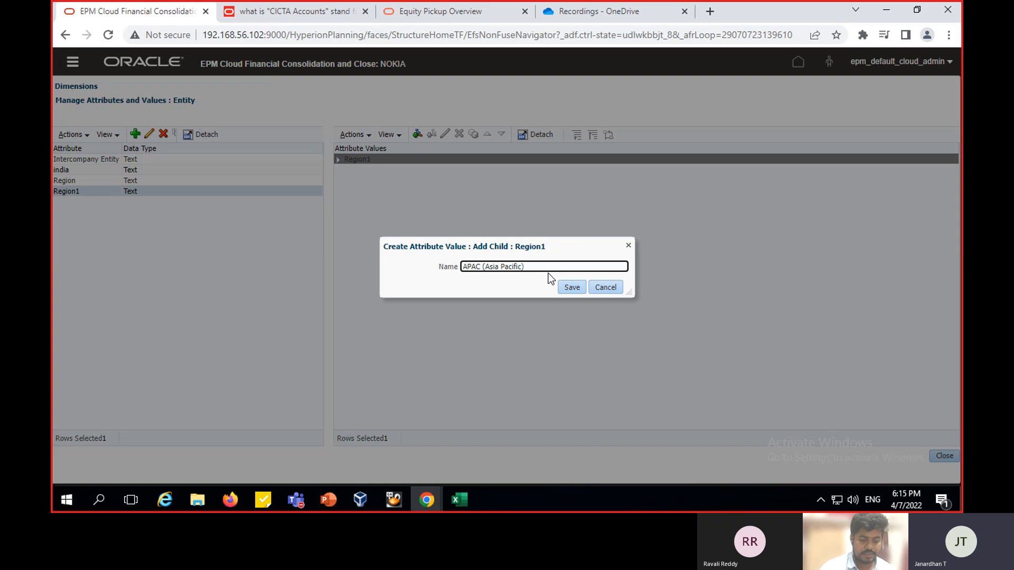
pyautogui.write('1')
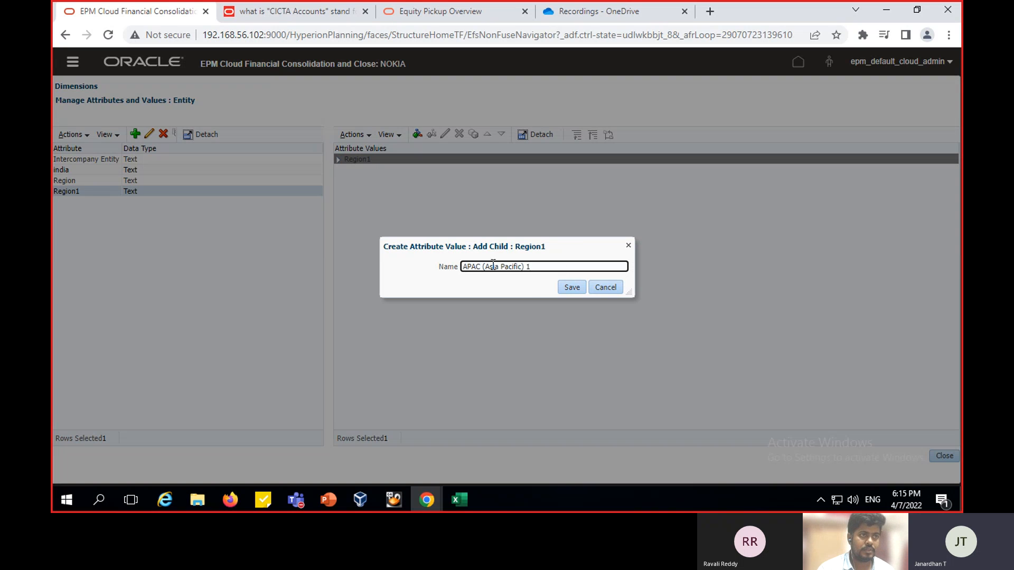
pyautogui.click(564, 288)
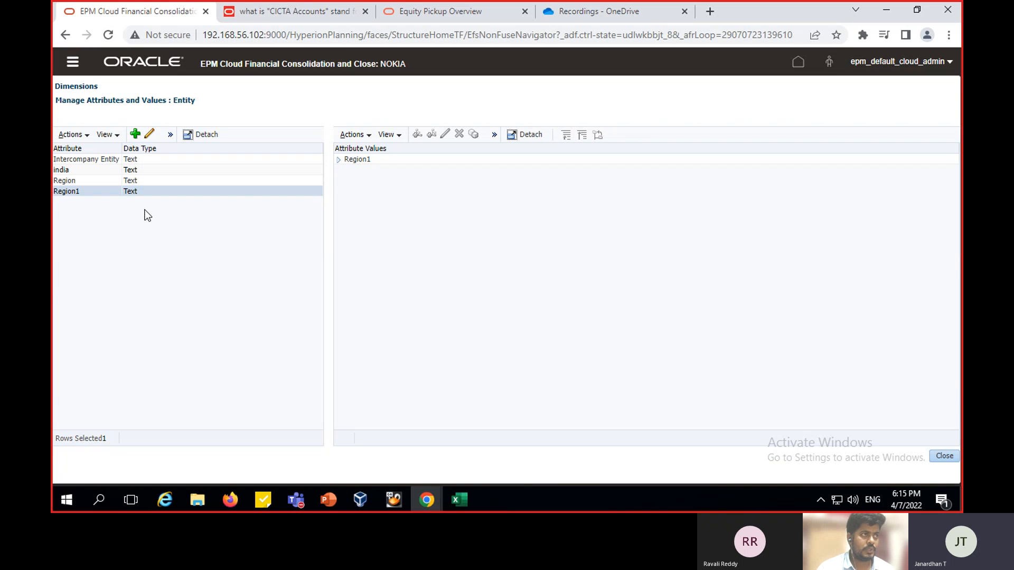
# Add a child value named europe1 under the Region1 attribute
pyautogui.click(357, 160)
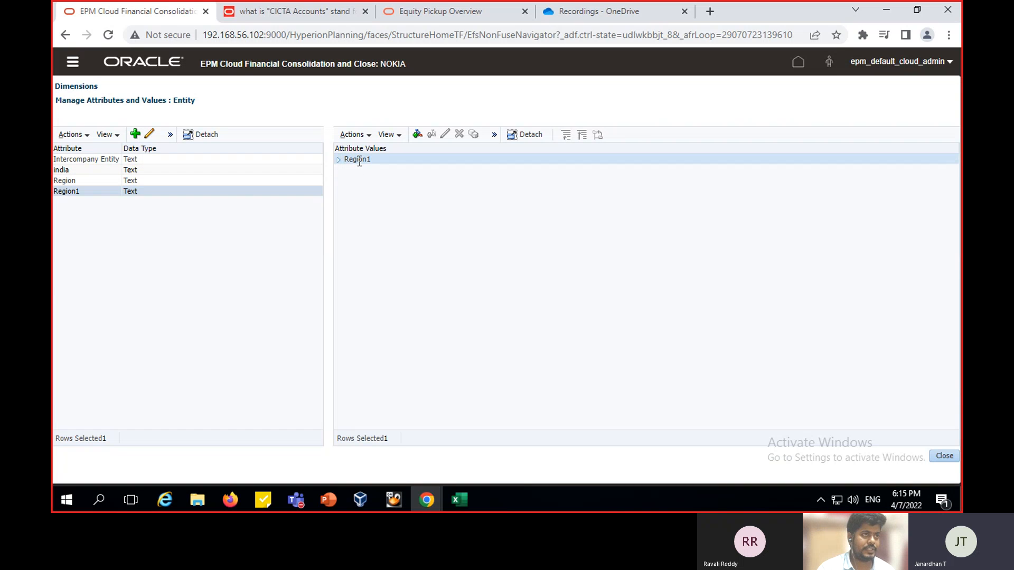
pyautogui.click(415, 134)
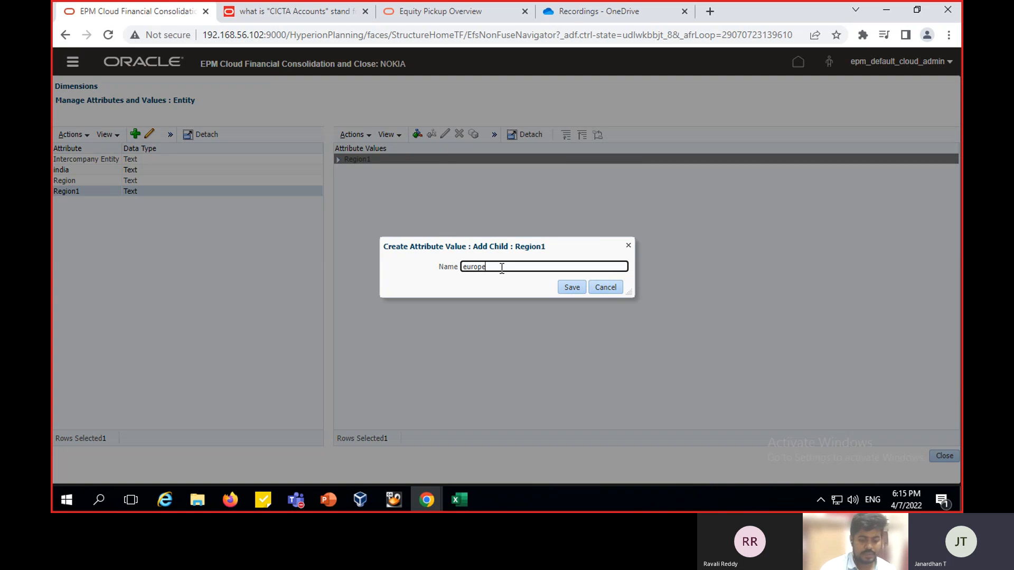
pyautogui.click(572, 287)
# Add a child value named usa1 under the Region1 attribute
pyautogui.click(378, 160)
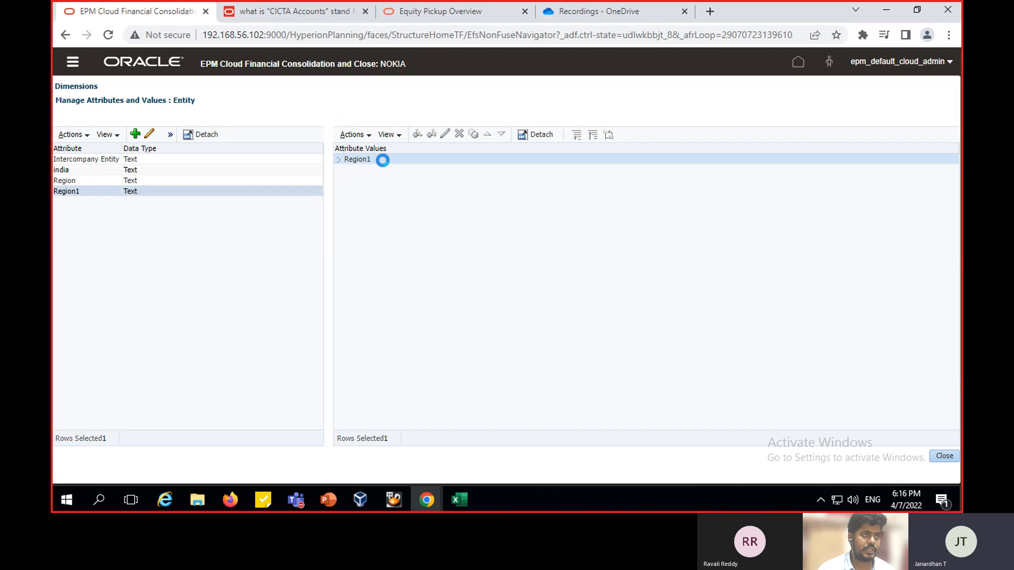
pyautogui.click(417, 134)
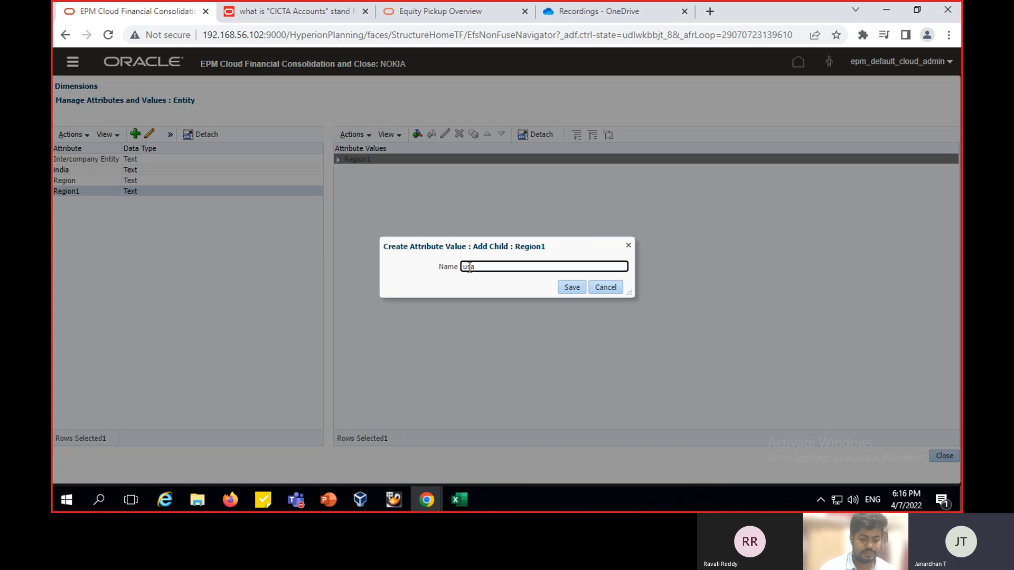
pyautogui.write('usa1')
pyautogui.click(572, 287)
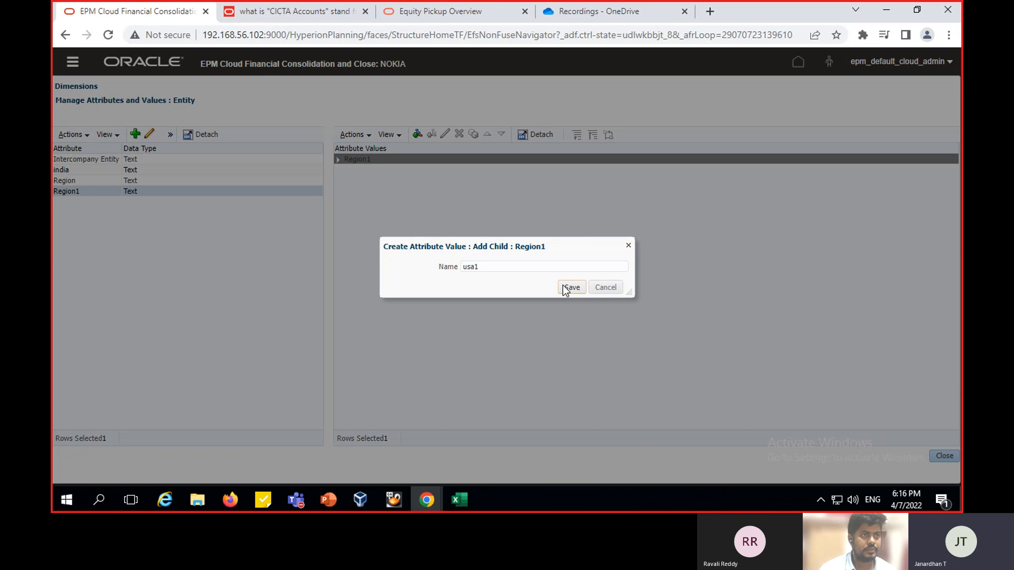
# Add a child value named MEA1 under the Region1 attribute
pyautogui.click(369, 162)
pyautogui.click(417, 136)
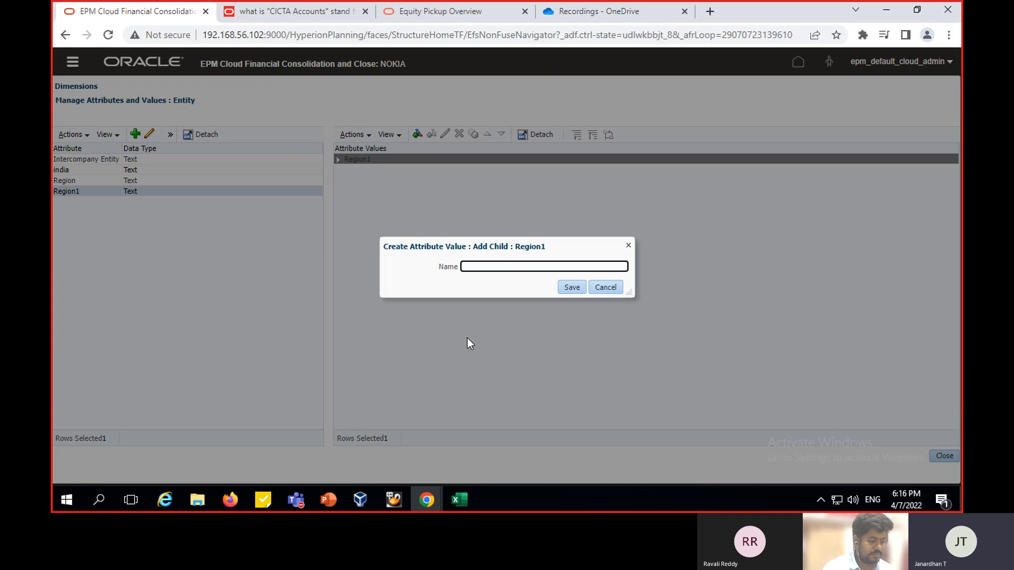
pyautogui.write('me')
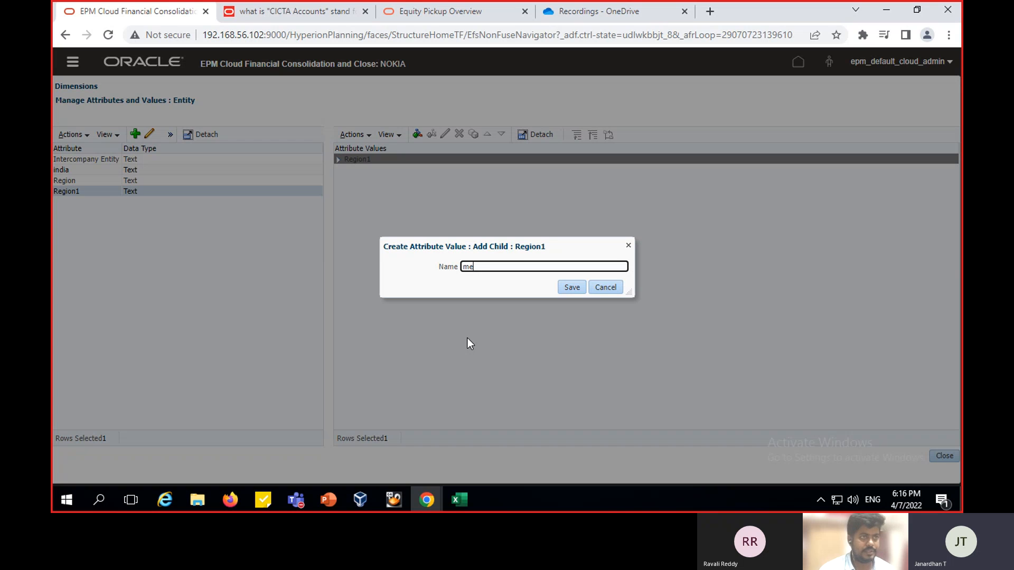
pyautogui.press('BackSpace')
pyautogui.press('BackSpace')
pyautogui.press('BackSpace')
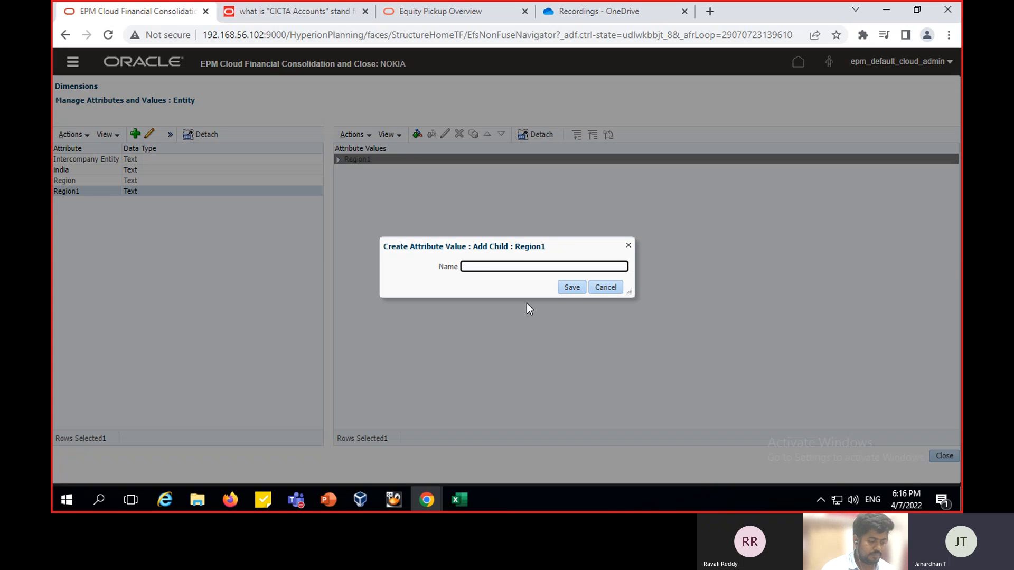
pyautogui.write('MEA1')
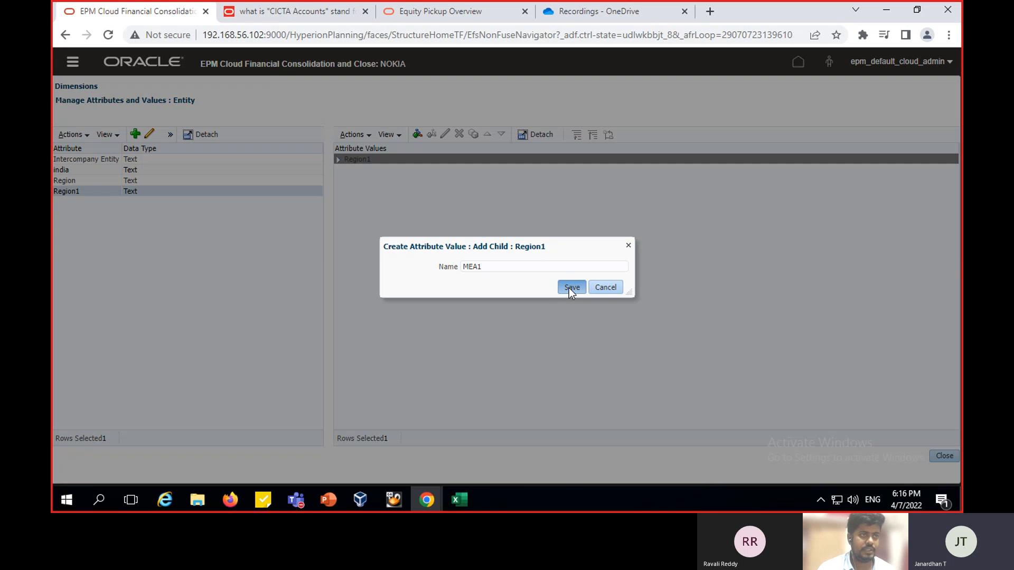
pyautogui.click(569, 288)
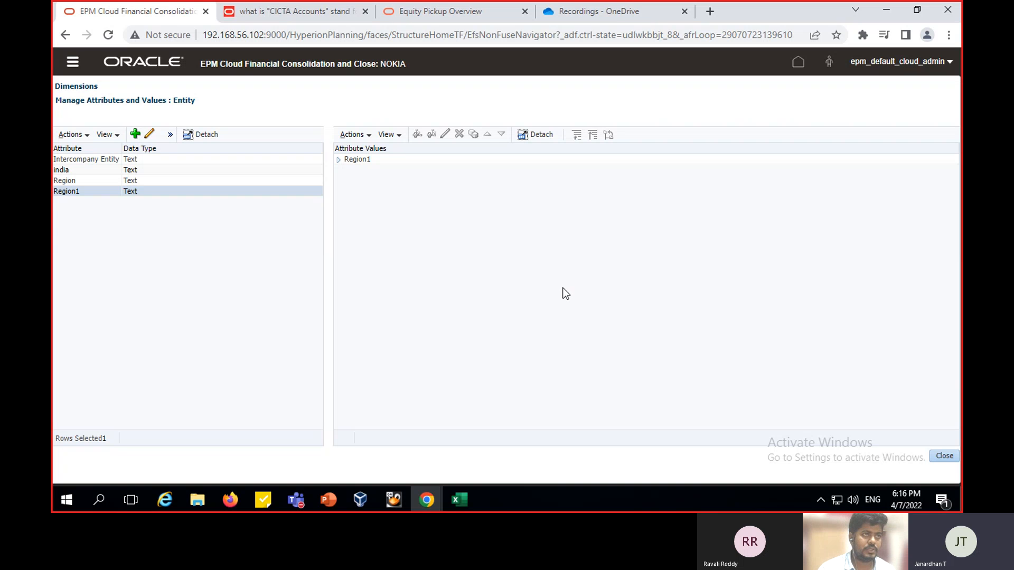
# Expand Region1 to review its child values, and switch back to the attribute dimension slide in PowerPoint
pyautogui.click(350, 160)
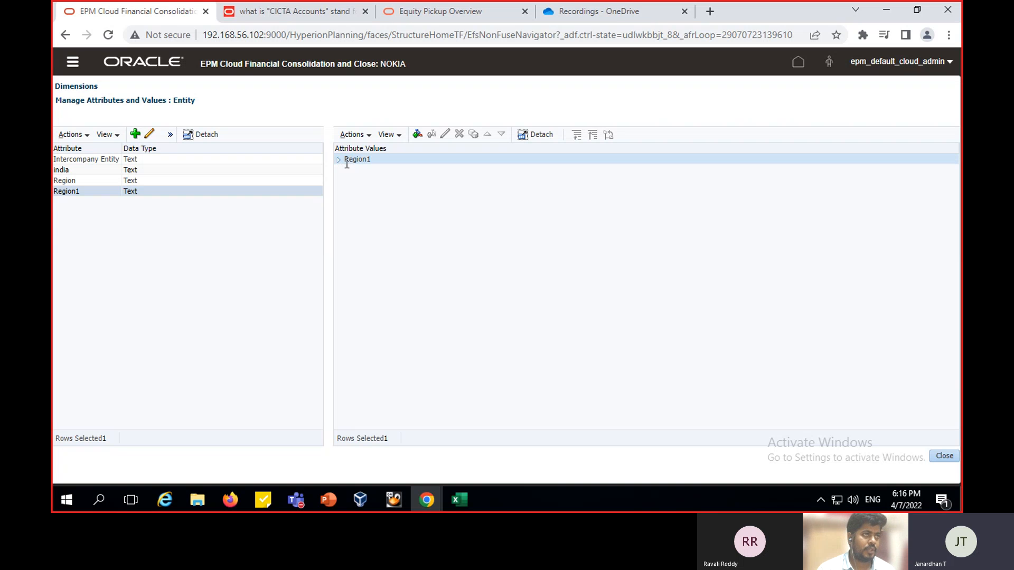
pyautogui.click(339, 160)
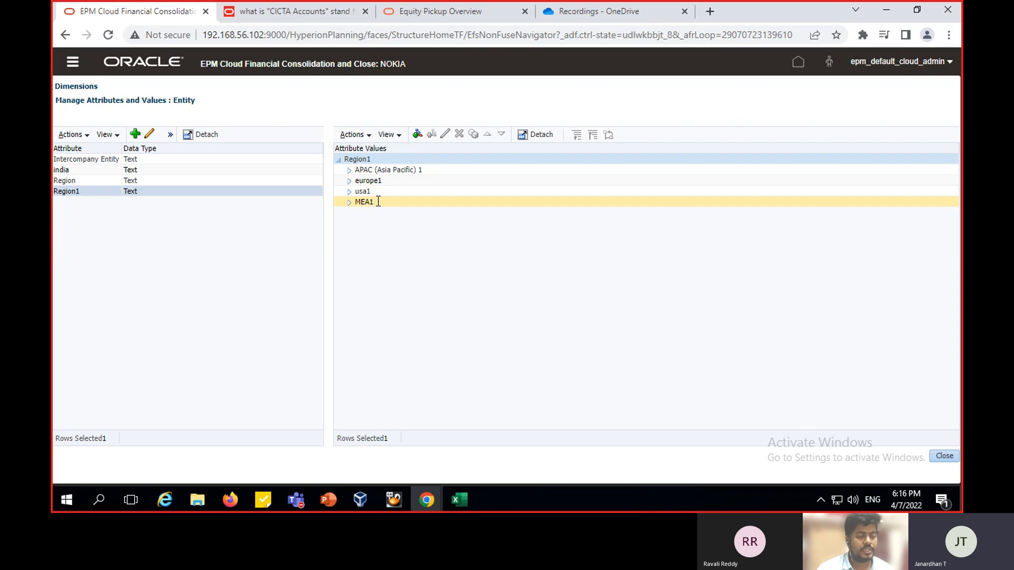
pyautogui.click(327, 500)
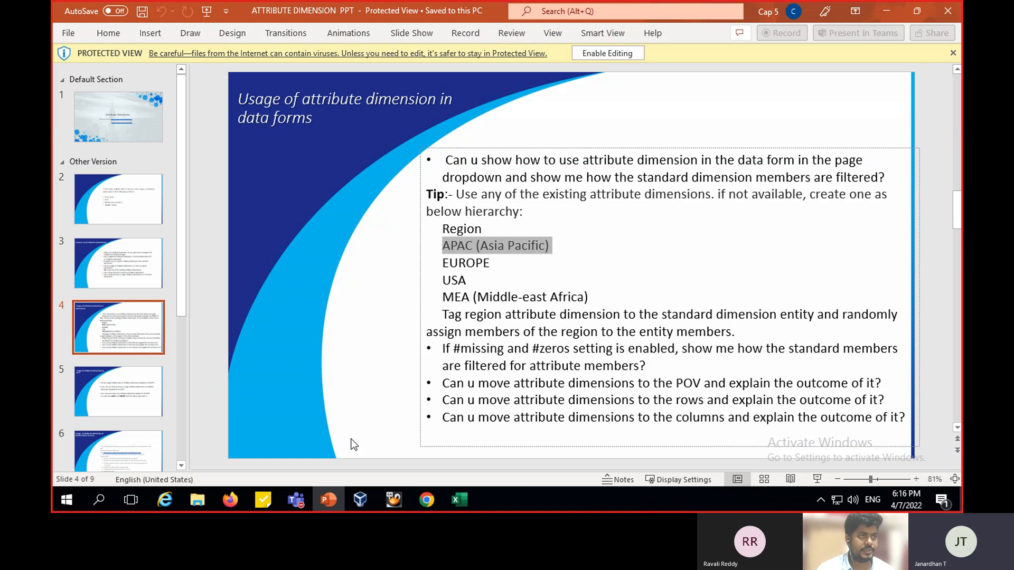
# Show the Creation of ATTRIBUTE DIMENSION slide for reading, and switch back to EPM Cloud Financial Consolidation in Chrome
pyautogui.click(132, 278)
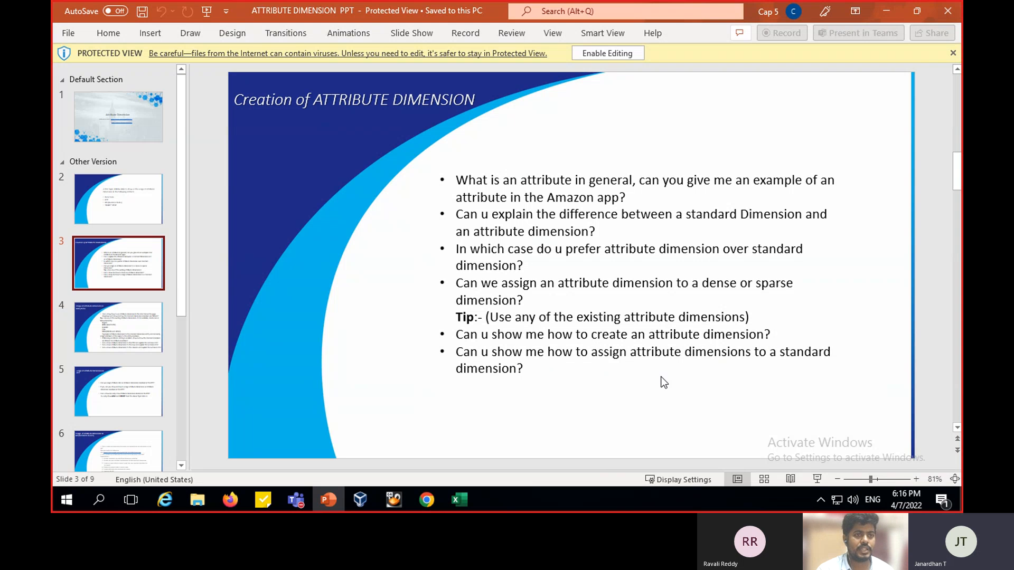
pyautogui.click(538, 383)
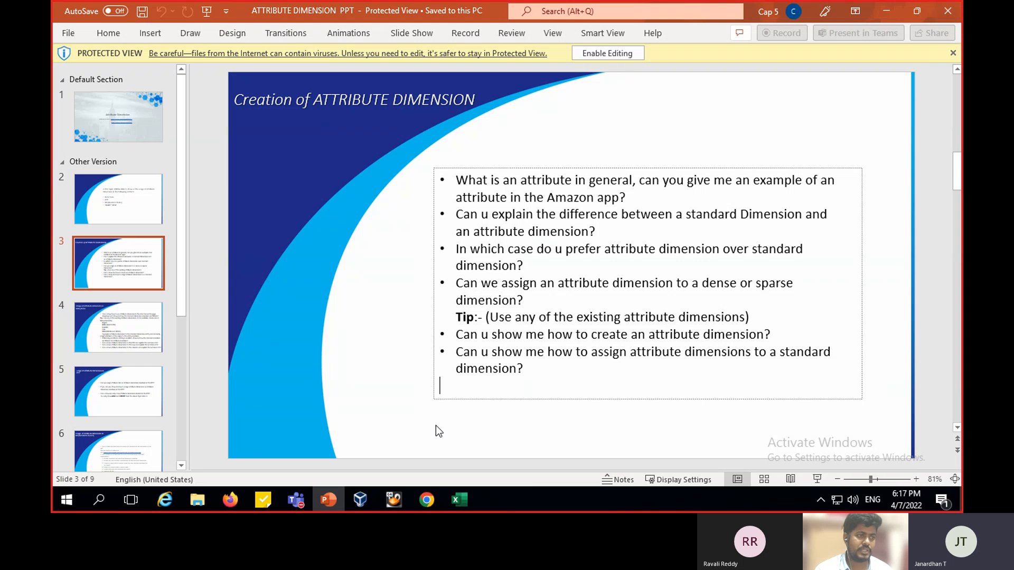
pyautogui.moveTo(432, 494)
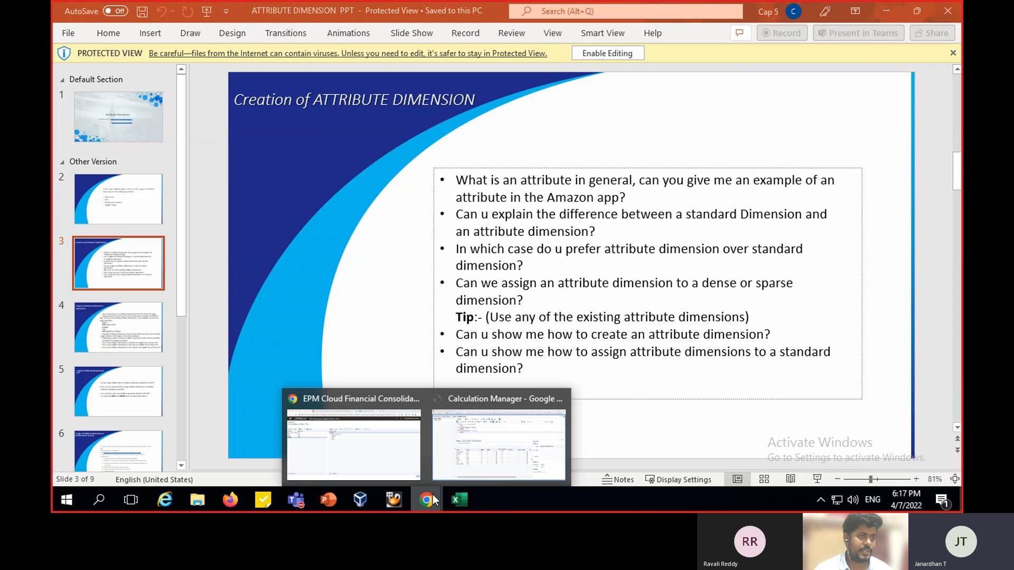
pyautogui.click(388, 447)
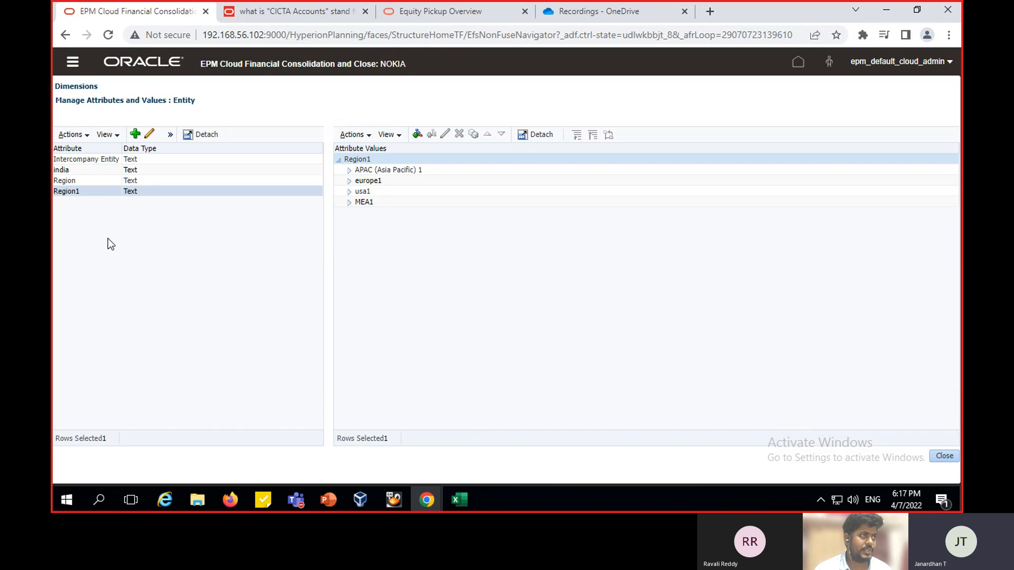
# Close the Entity attribute management page and expand the Entity hierarchy through FCCS_Total Geography and Segments to show EN02's members
pyautogui.click(948, 457)
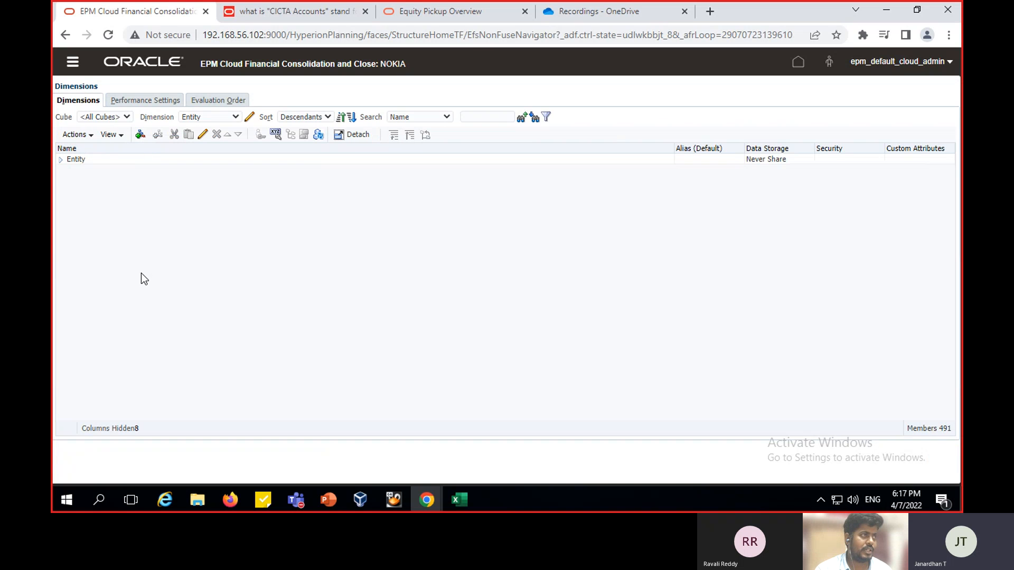
pyautogui.click(60, 160)
pyautogui.click(71, 181)
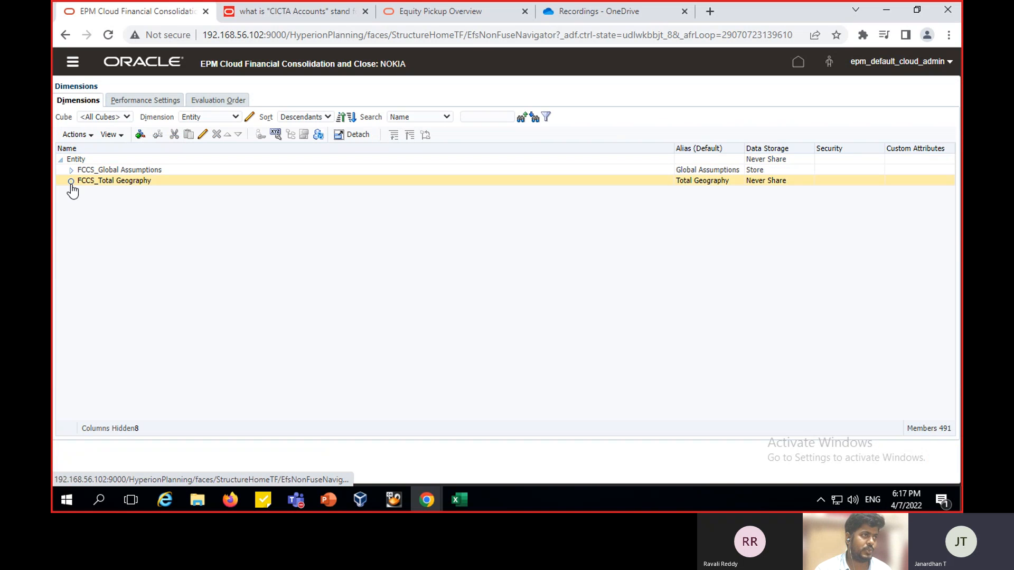
pyautogui.click(82, 256)
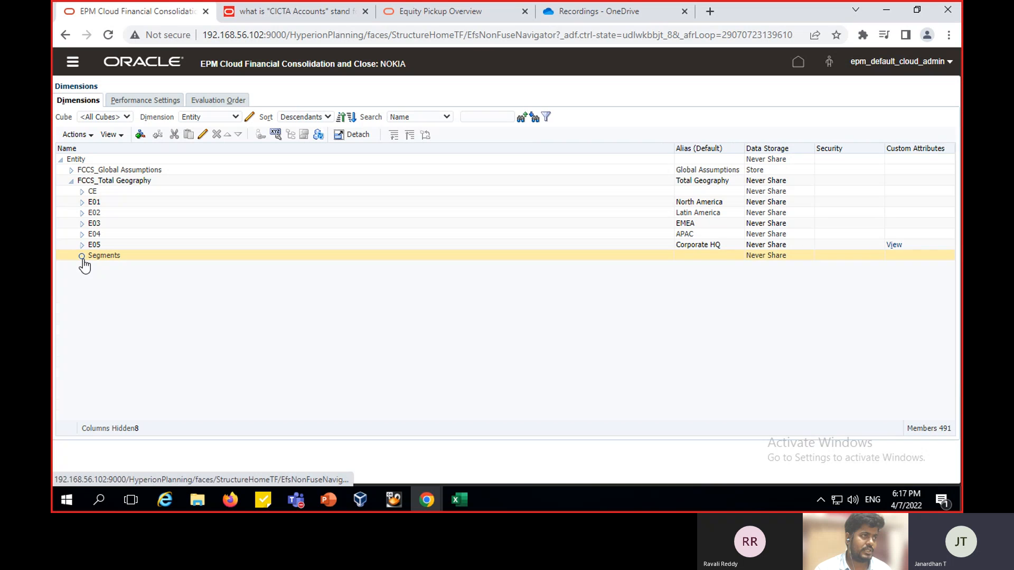
pyautogui.click(101, 277)
pyautogui.click(92, 277)
# Assign the Region1 attribute value APAC (Asia Pacific) 1 to entity member EN02_01 and save the member
pyautogui.click(132, 287)
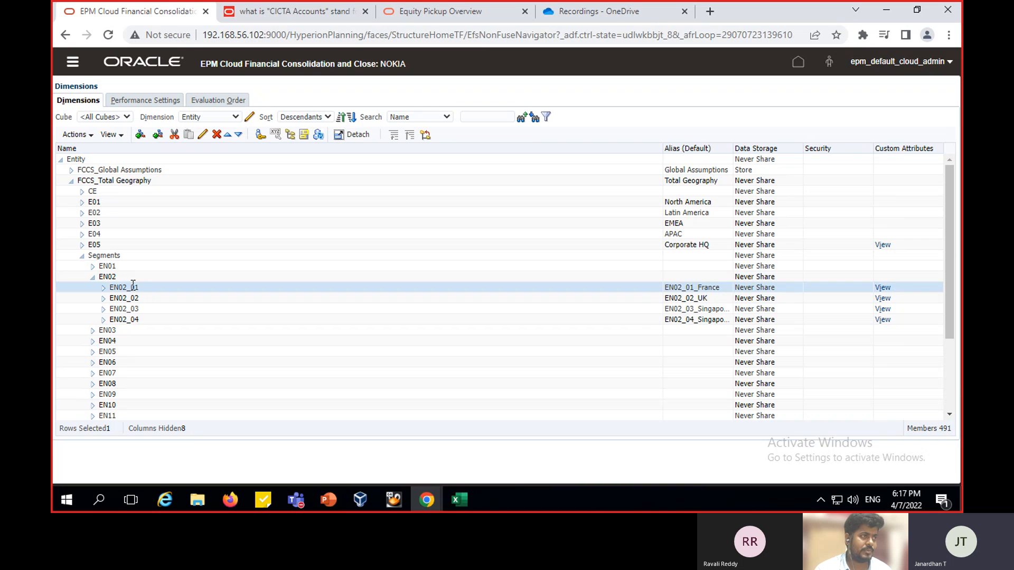
pyautogui.click(204, 138)
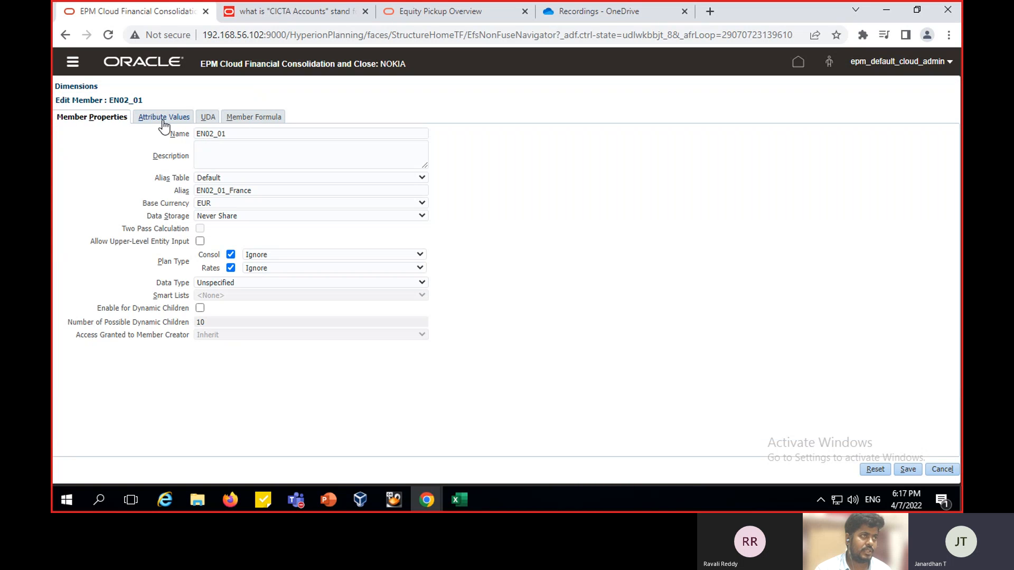
pyautogui.click(164, 120)
pyautogui.click(62, 178)
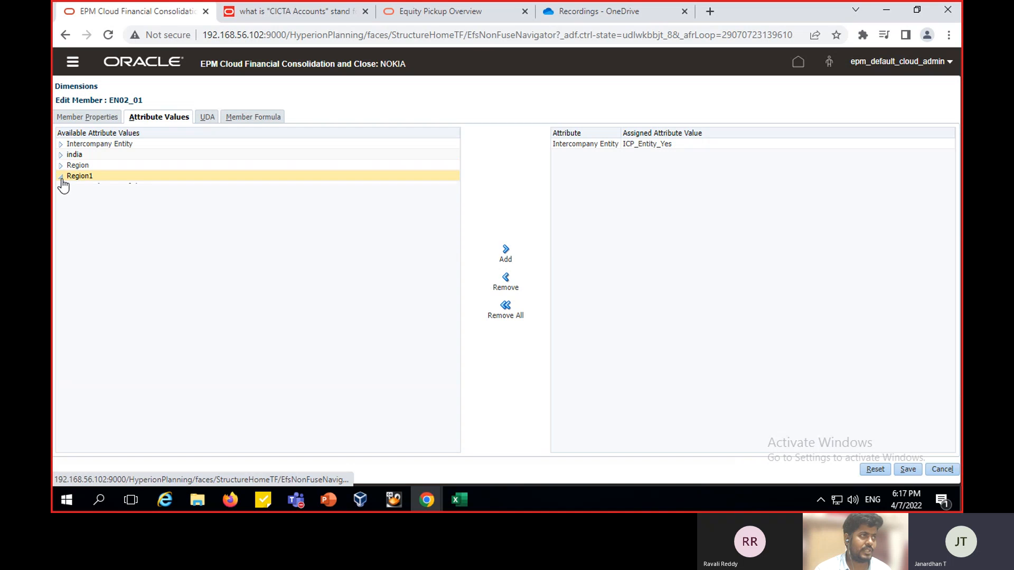
pyautogui.click(118, 188)
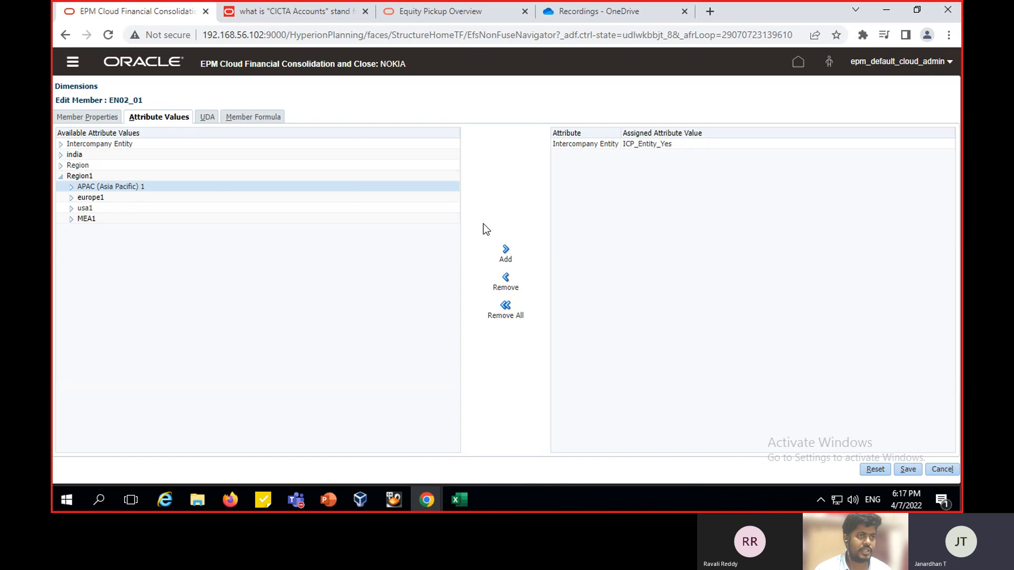
pyautogui.click(506, 249)
pyautogui.click(907, 470)
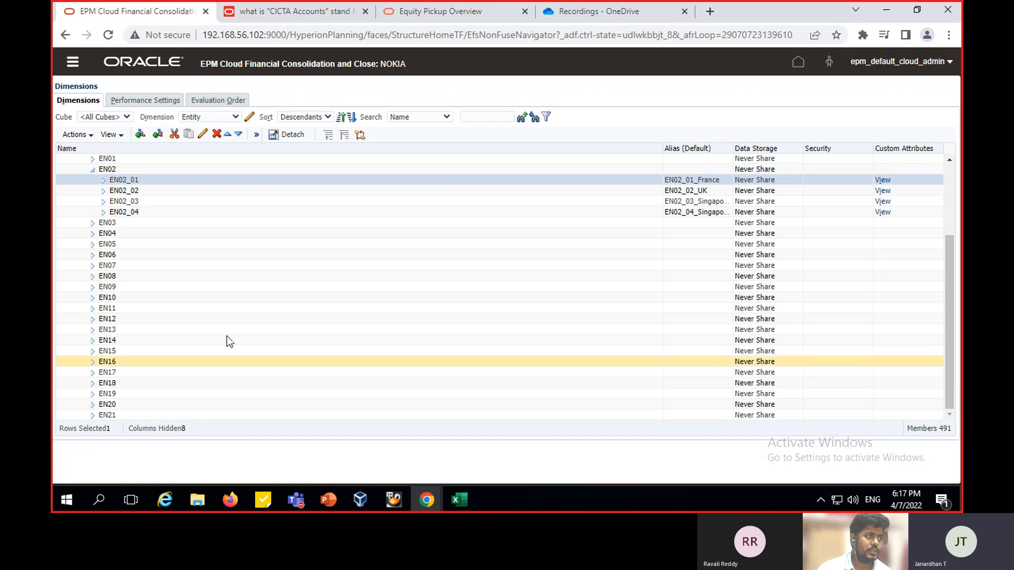
# Assign the Region1 attribute value europe1 to entity member EN02_02 and save the member
pyautogui.click(134, 190)
pyautogui.click(203, 135)
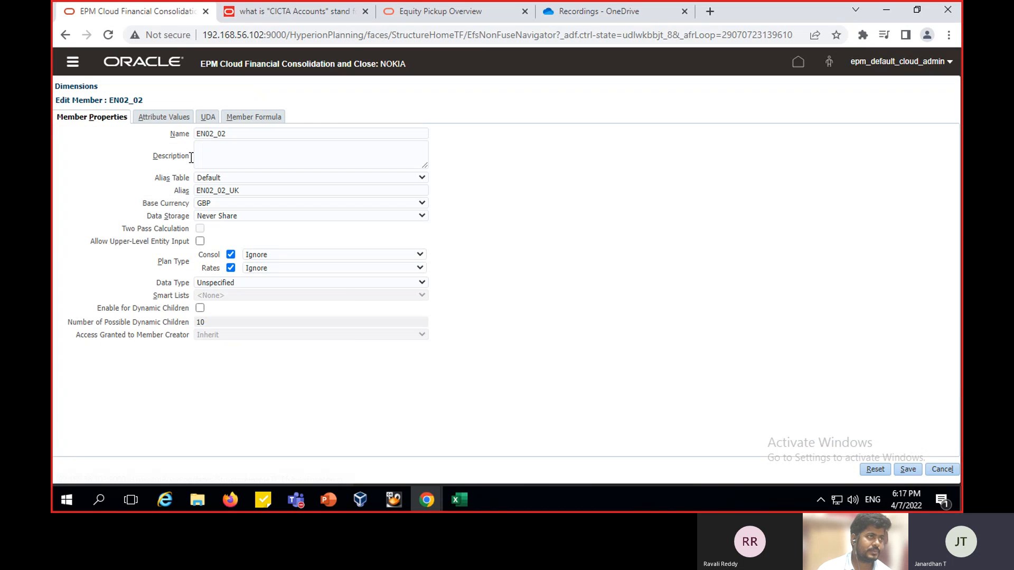
pyautogui.click(164, 118)
pyautogui.click(61, 176)
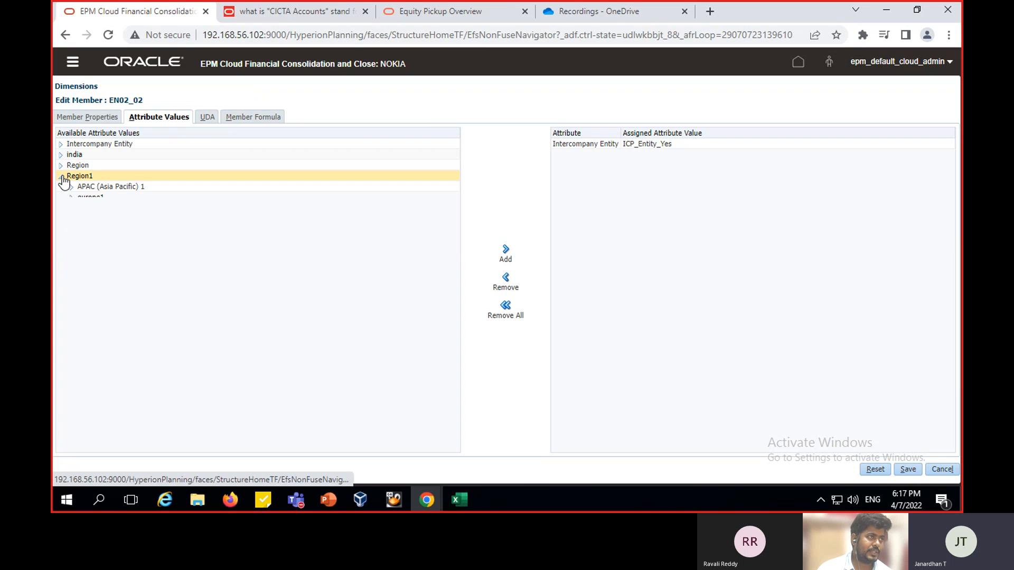
pyautogui.click(106, 197)
pyautogui.click(506, 251)
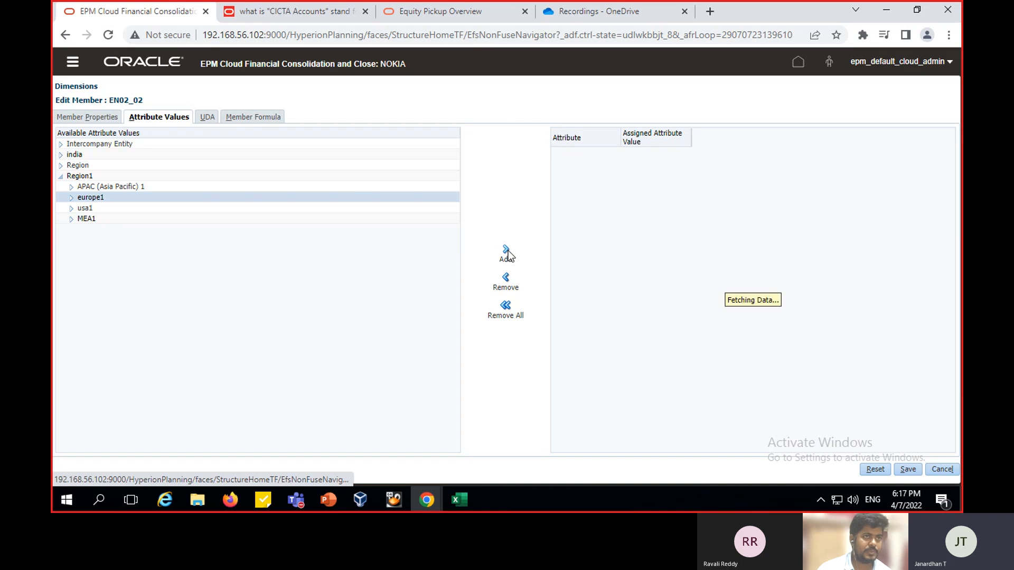
pyautogui.click(908, 469)
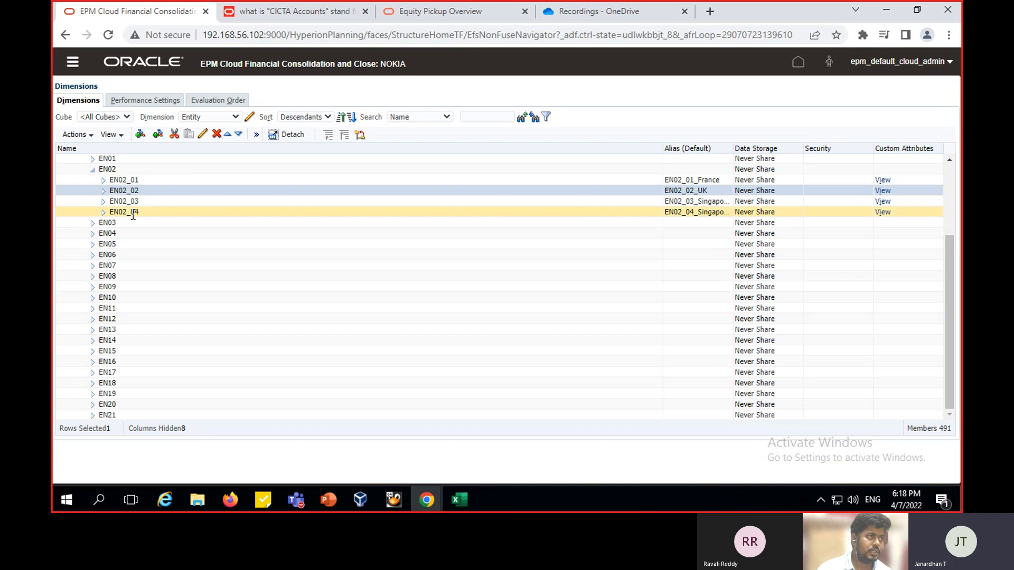
# Assign the Region1 attribute value usa1 to entity member EN02_03 and save the member
pyautogui.click(135, 203)
pyautogui.click(104, 201)
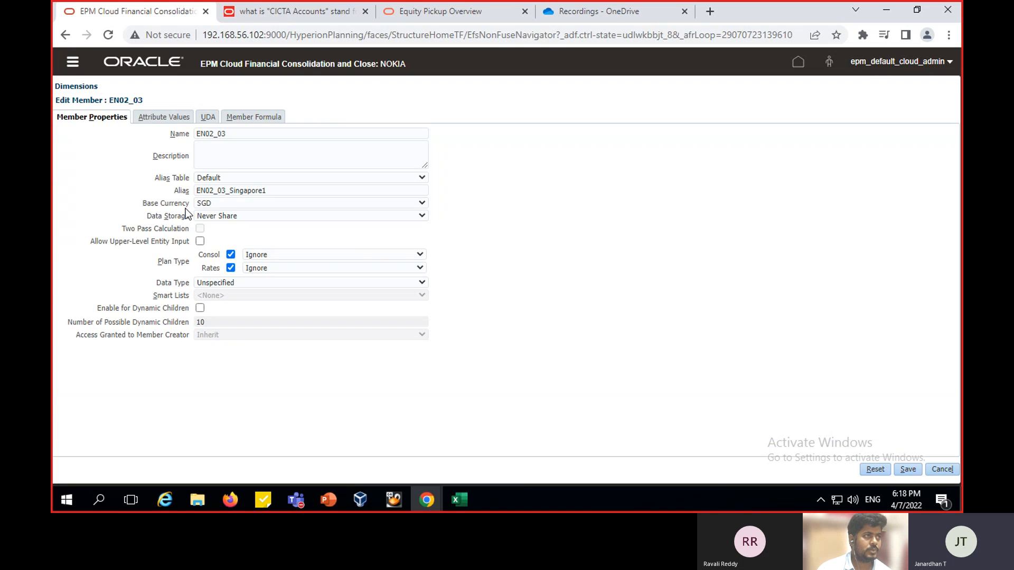
pyautogui.click(165, 119)
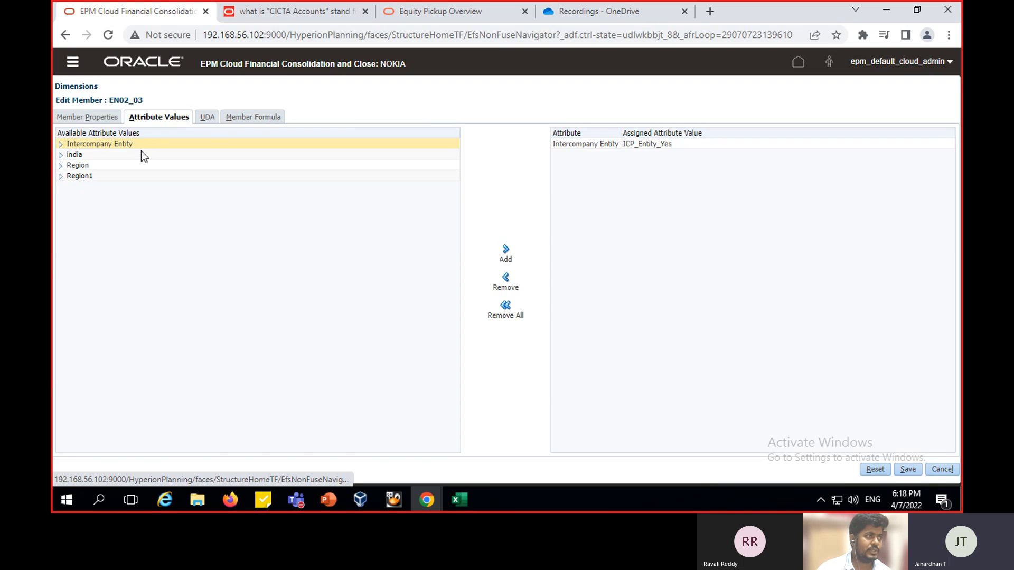
pyautogui.click(61, 177)
pyautogui.click(98, 208)
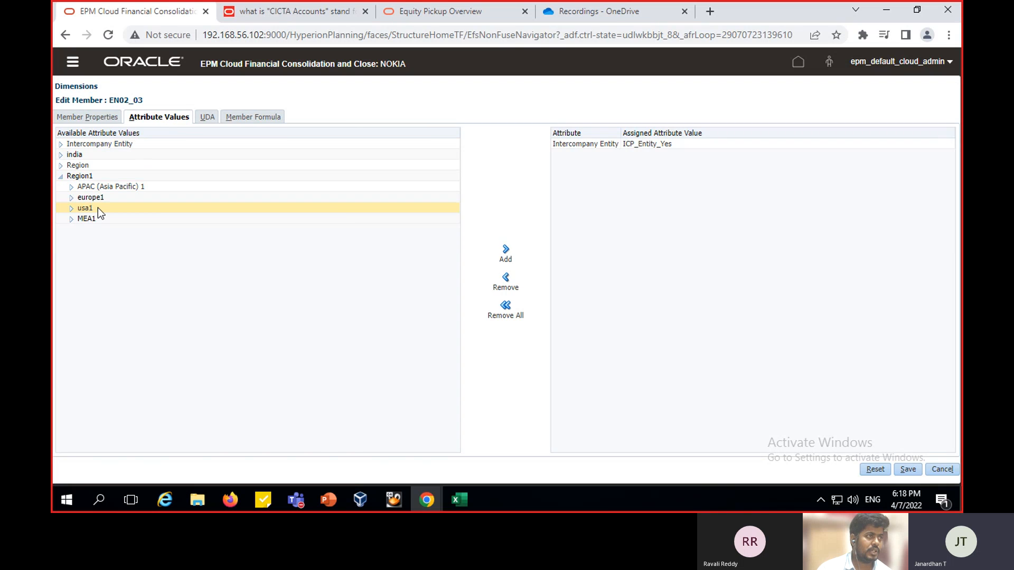
pyautogui.click(506, 254)
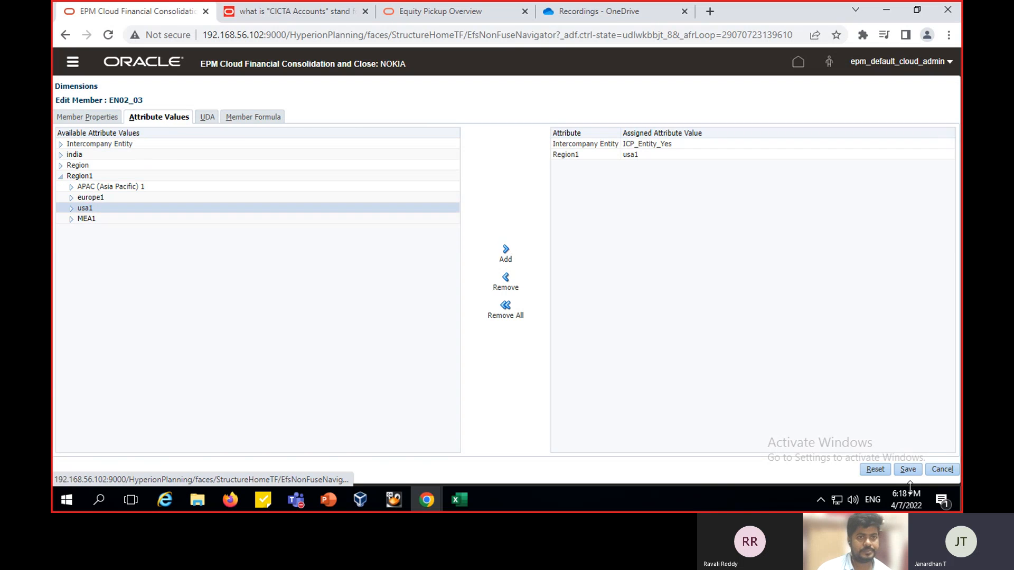
pyautogui.click(906, 470)
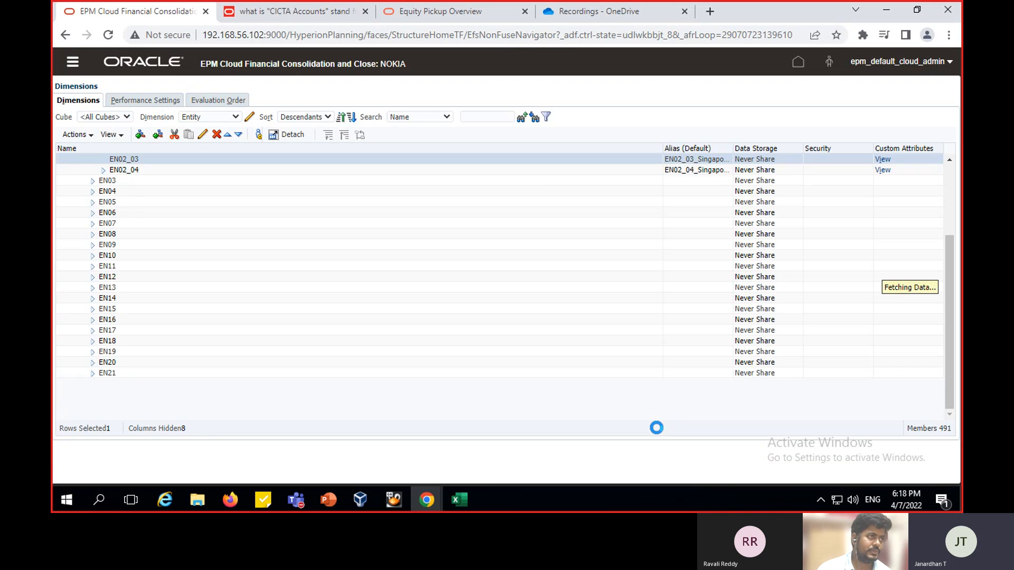
# Assign the Region1 attribute value MEA1 to entity member EN02_04 and save the member
pyautogui.click(117, 211)
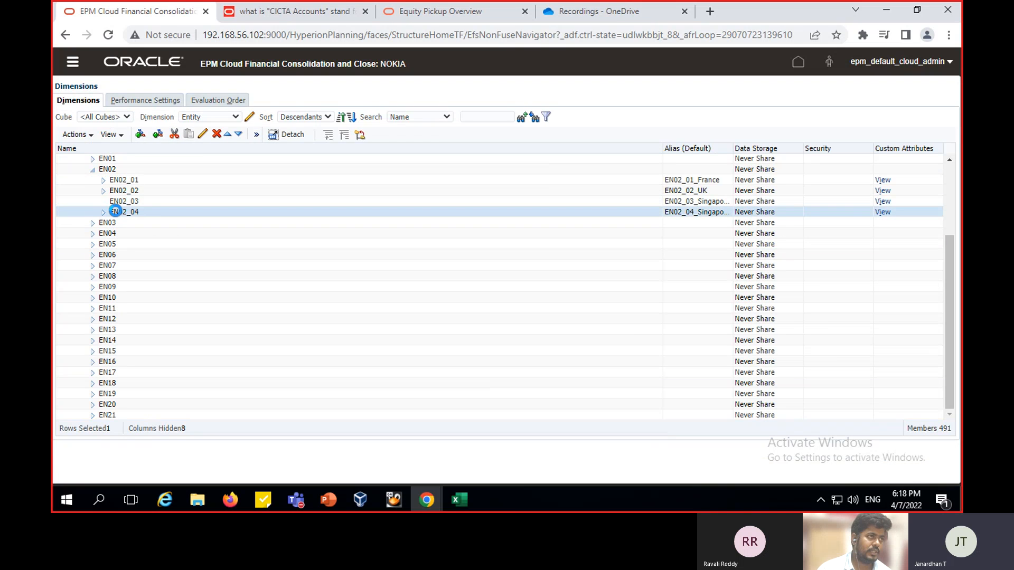
pyautogui.click(202, 134)
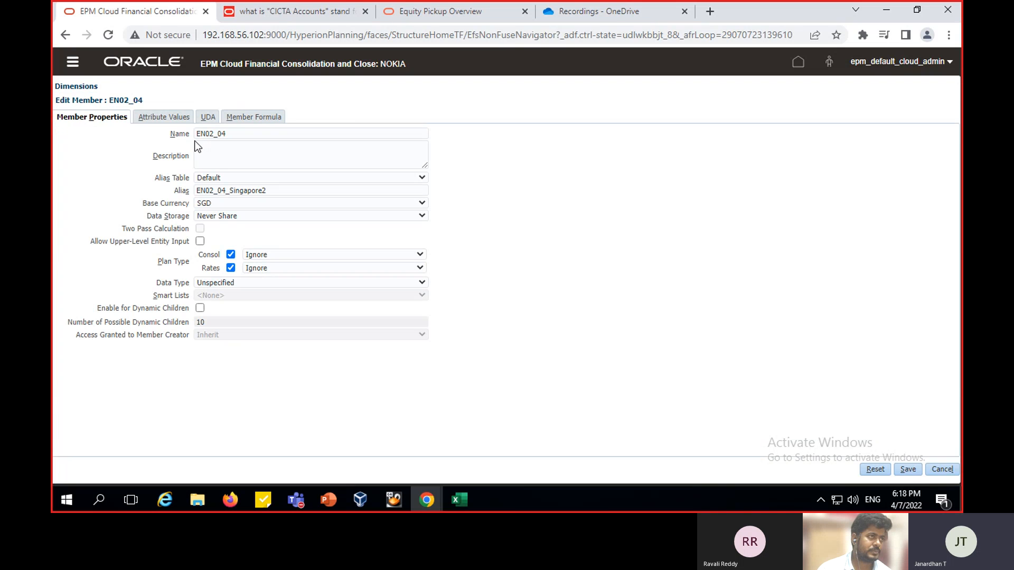
pyautogui.click(161, 121)
pyautogui.click(61, 176)
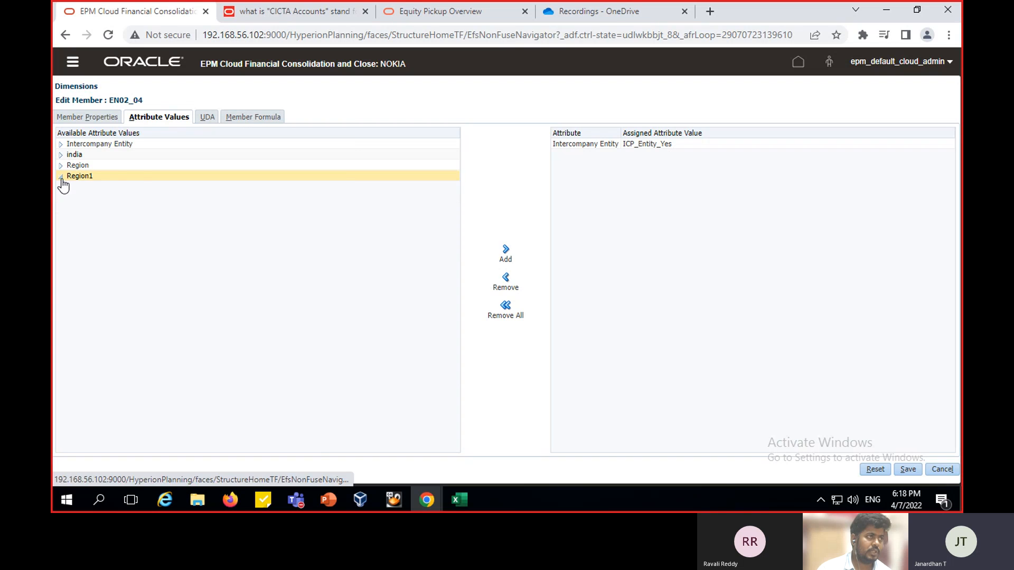
pyautogui.click(101, 221)
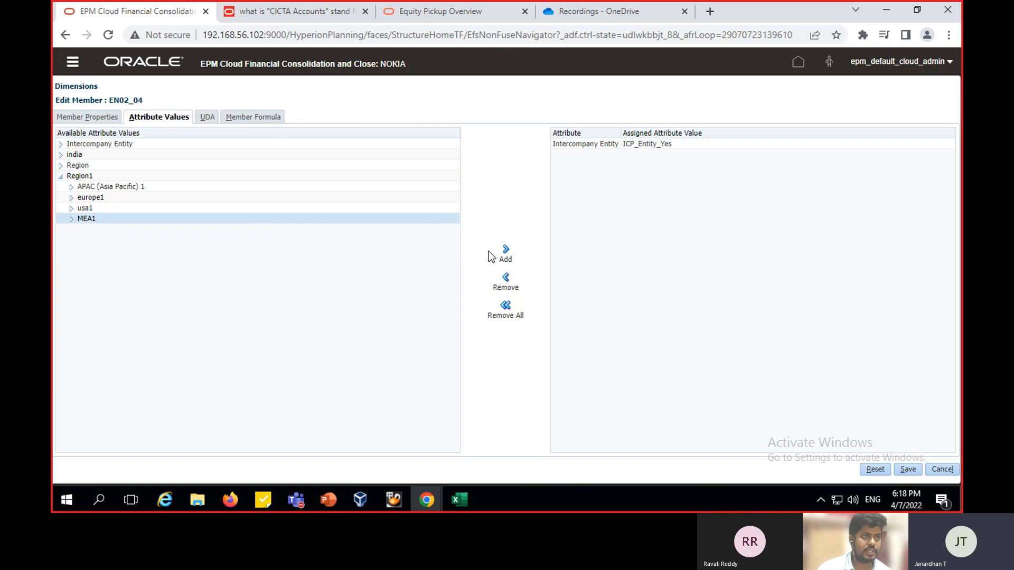
pyautogui.click(504, 251)
pyautogui.click(910, 471)
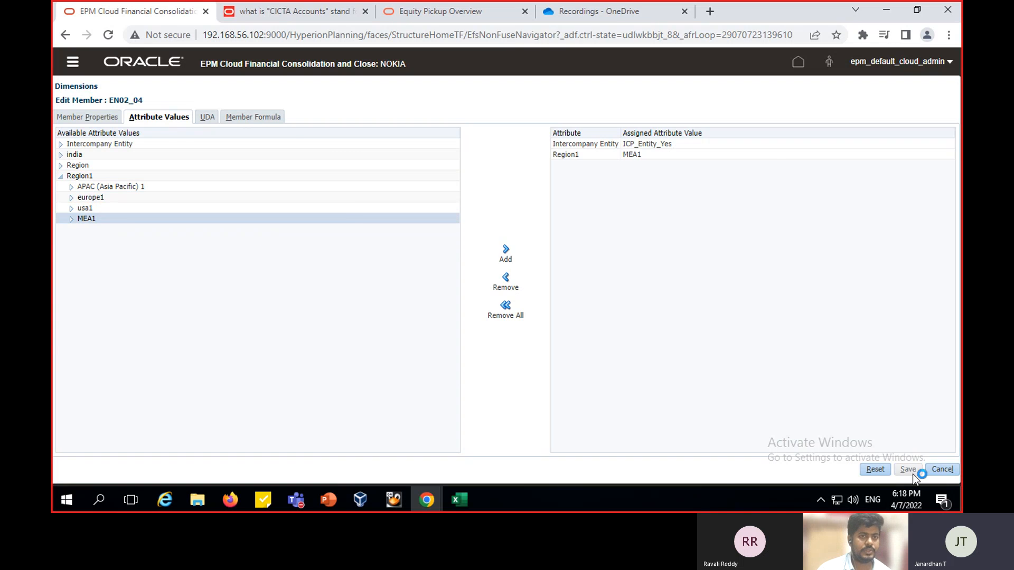
# Check the Usage of attribute dimension in data forms slide in PowerPoint, and return to the Entity dimension in Chrome
pyautogui.click(328, 499)
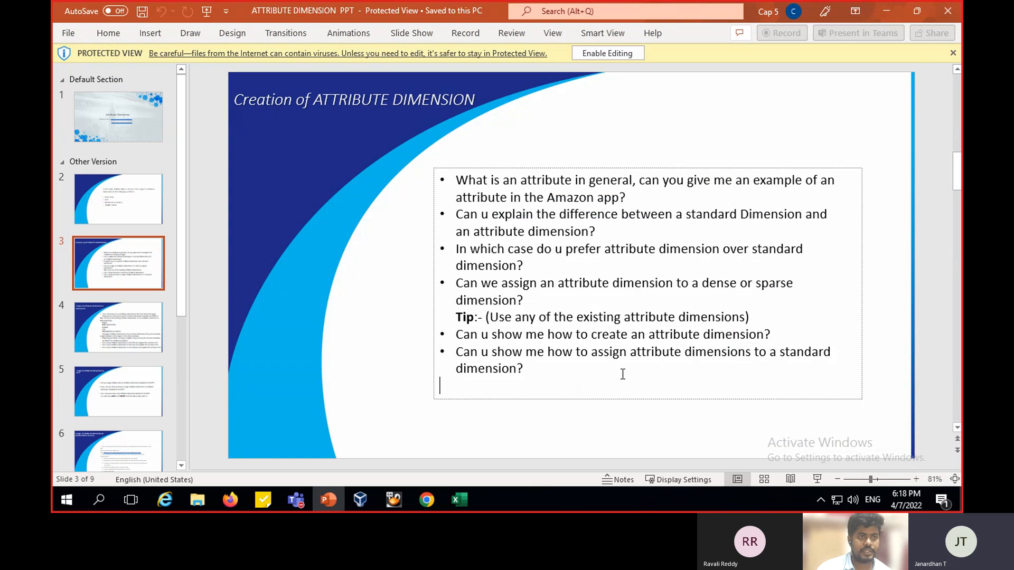
pyautogui.click(106, 330)
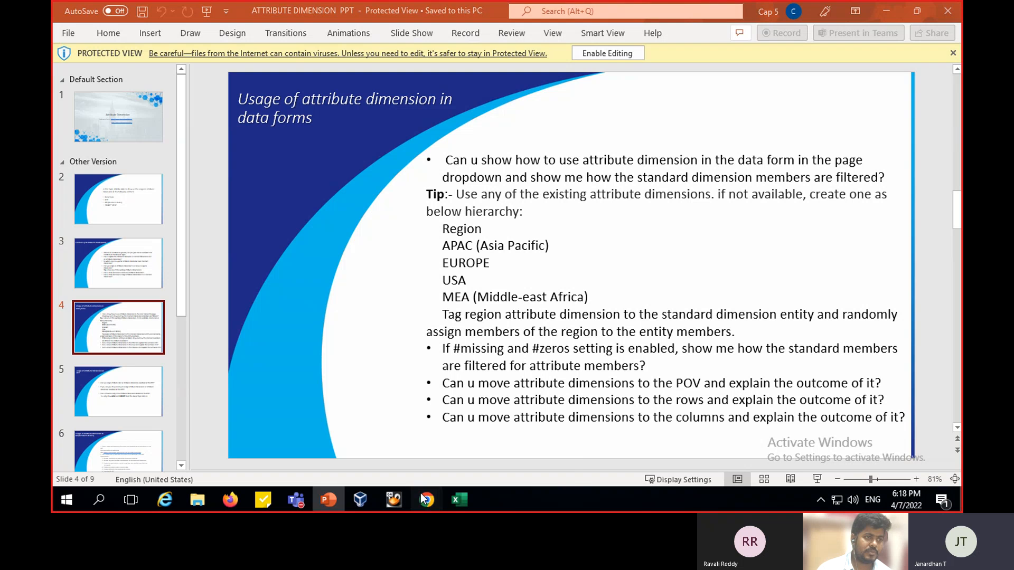
pyautogui.moveTo(426, 499)
pyautogui.click(387, 450)
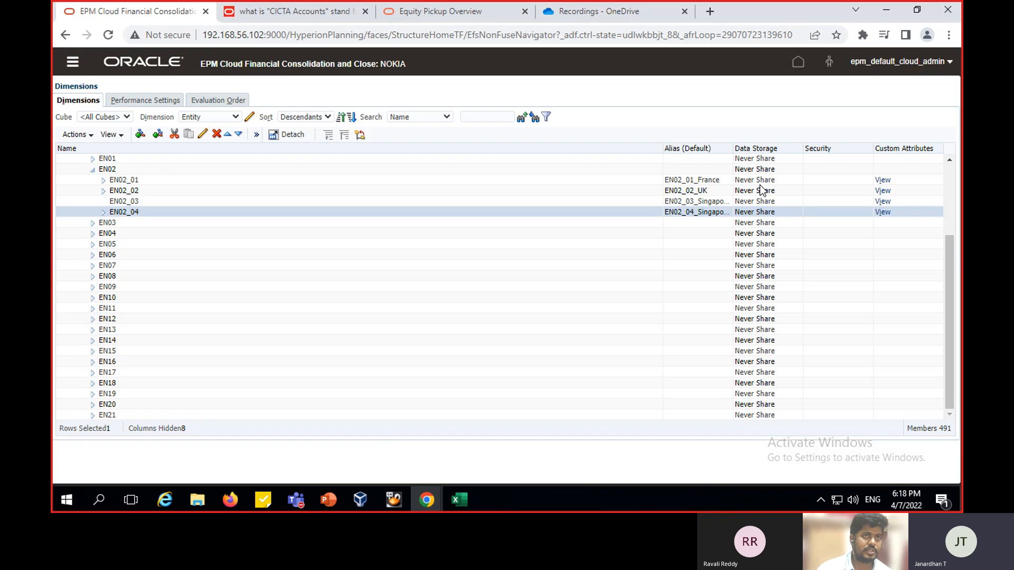
# Go to form management and open the test form described as import and export for editing, showing its layout
pyautogui.scroll(3, 762, 190)
pyautogui.click(797, 63)
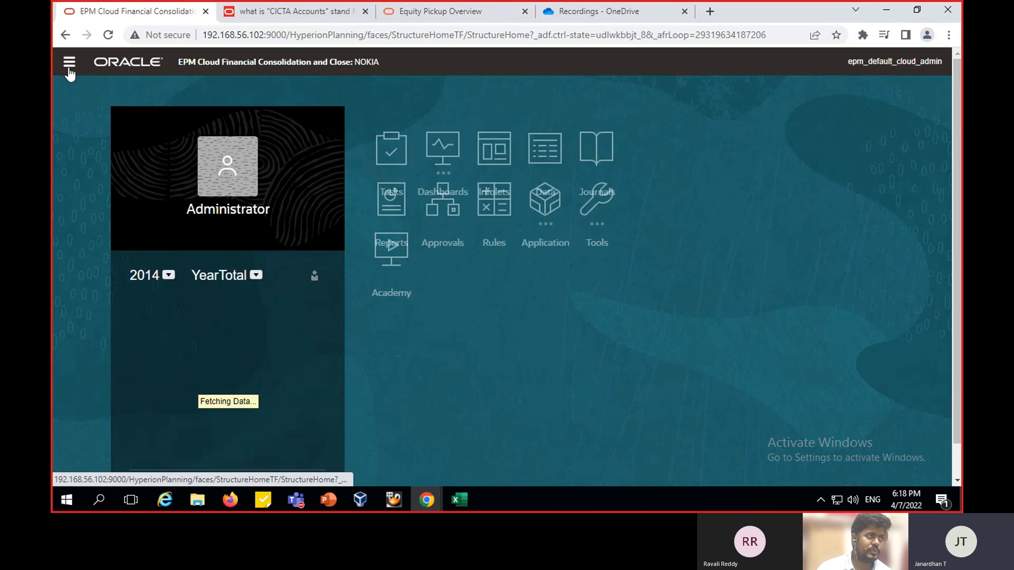
pyautogui.click(69, 66)
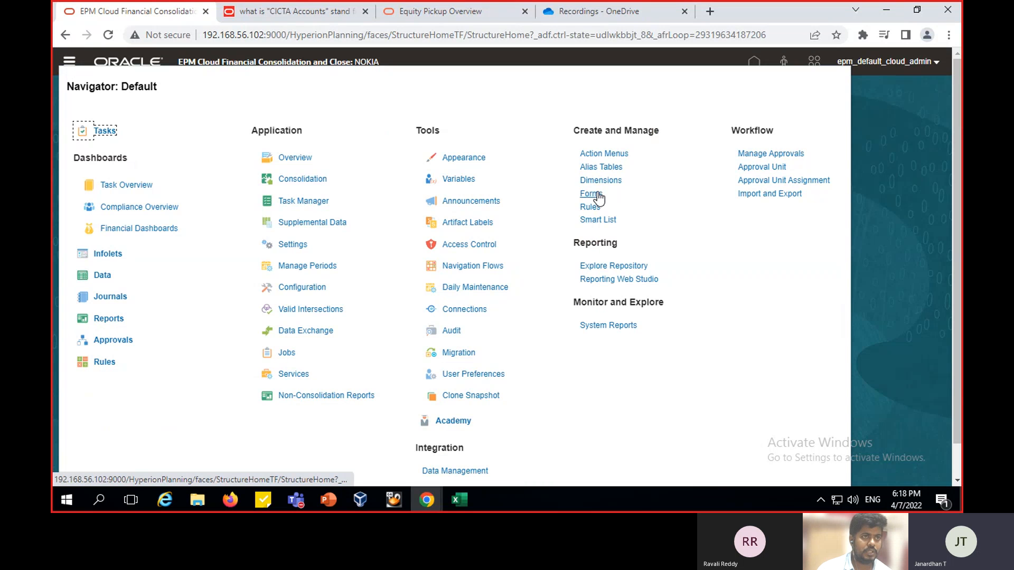
pyautogui.click(592, 194)
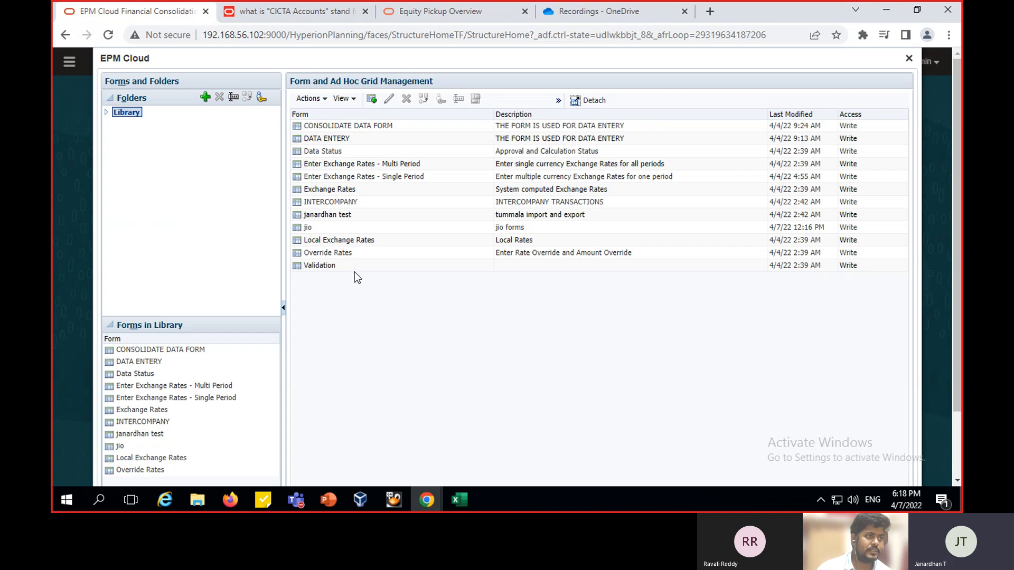
pyautogui.click(350, 215)
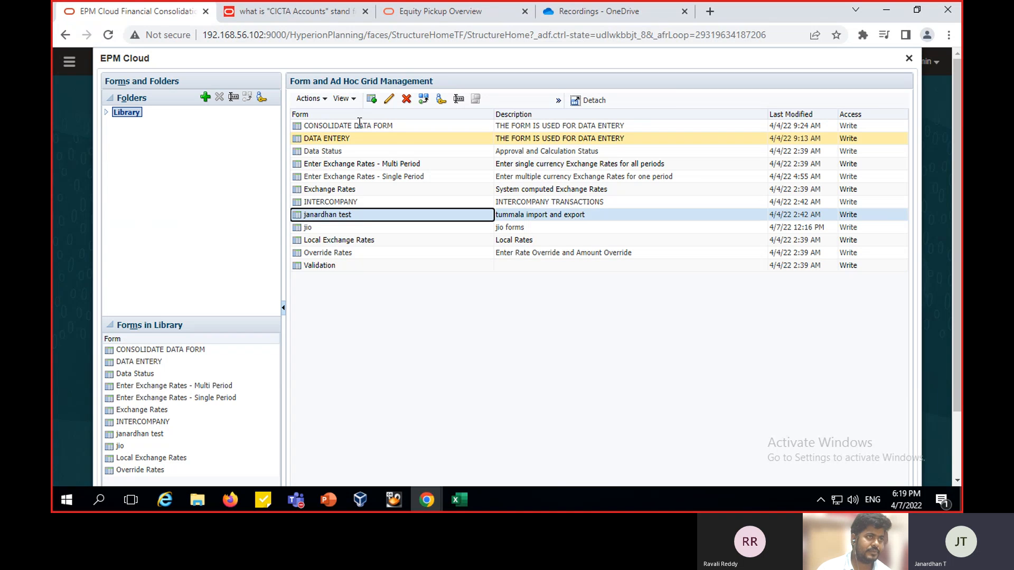
pyautogui.click(389, 100)
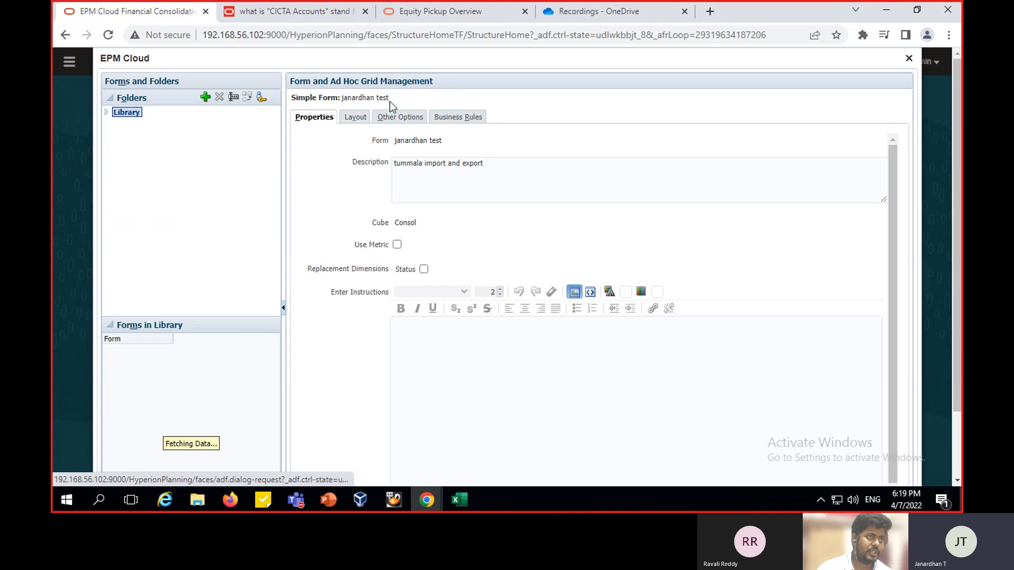
pyautogui.click(360, 118)
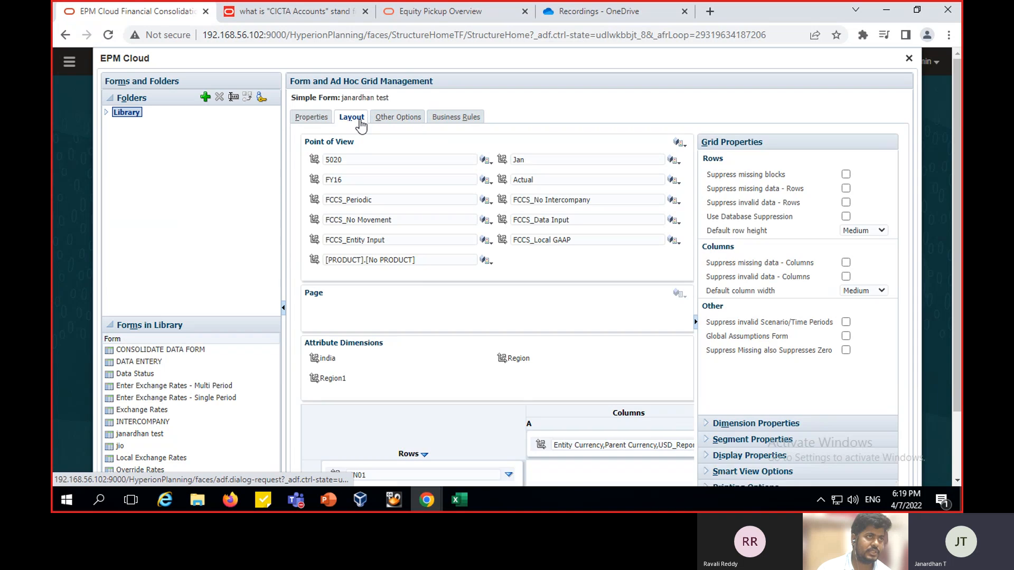
# Place the Region1 attribute dimension on the form's Page axis and select Region1 with its Descendants (inc)
pyautogui.scroll(-2, 430, 366)
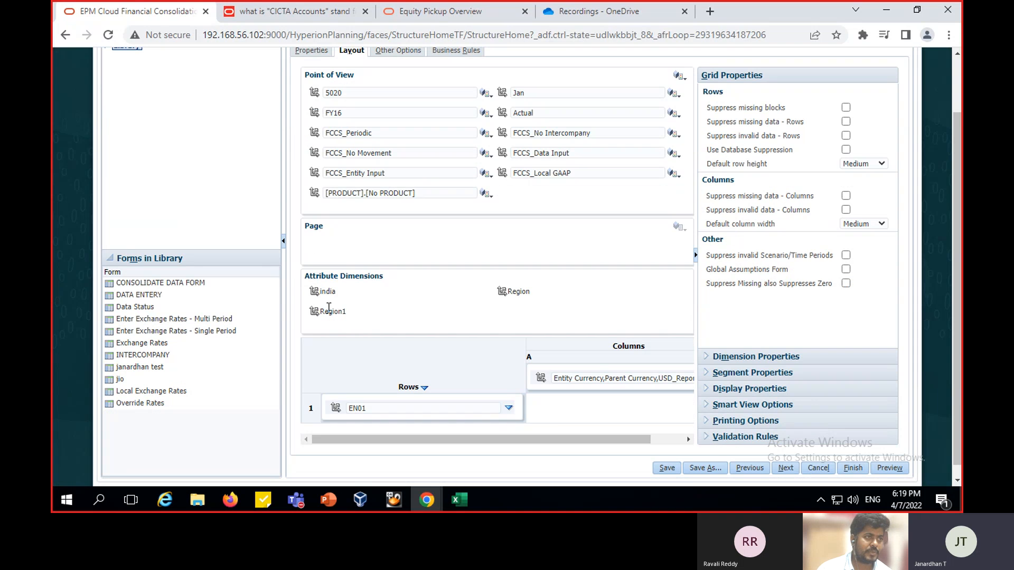
pyautogui.moveTo(315, 317); pyautogui.dragTo(314, 230)
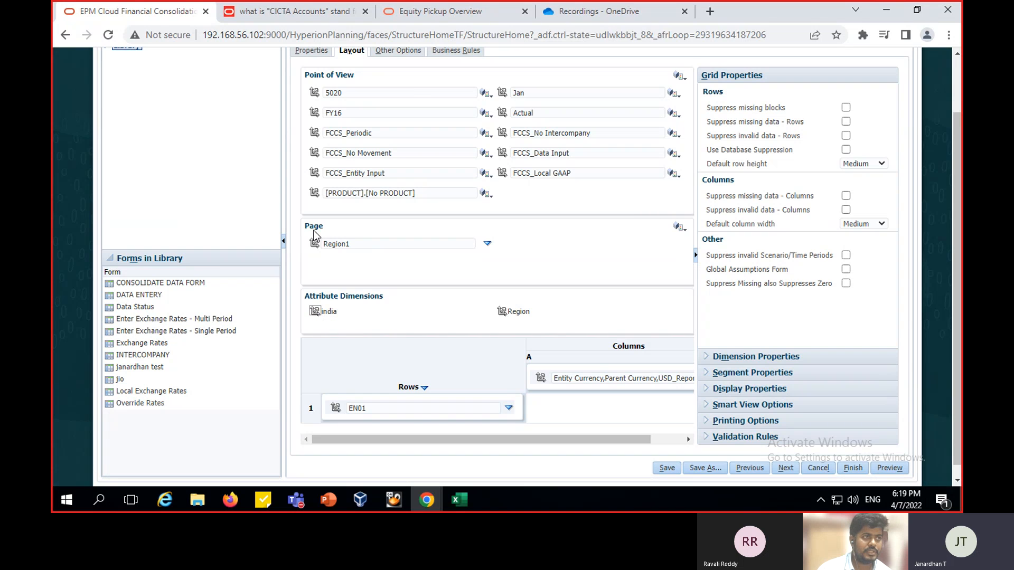
pyautogui.click(487, 244)
pyautogui.click(524, 244)
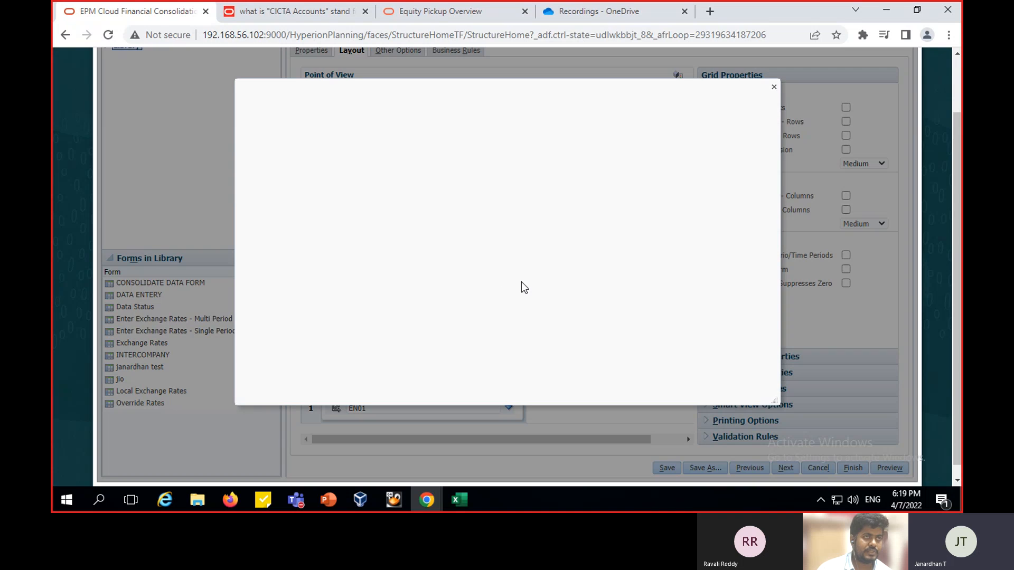
pyautogui.click(285, 172)
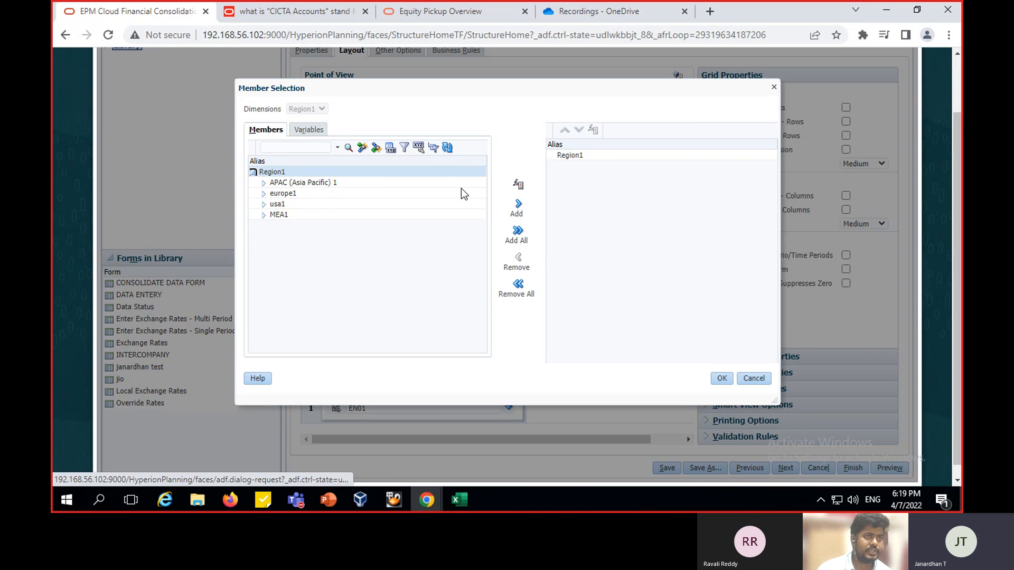
pyautogui.click(519, 186)
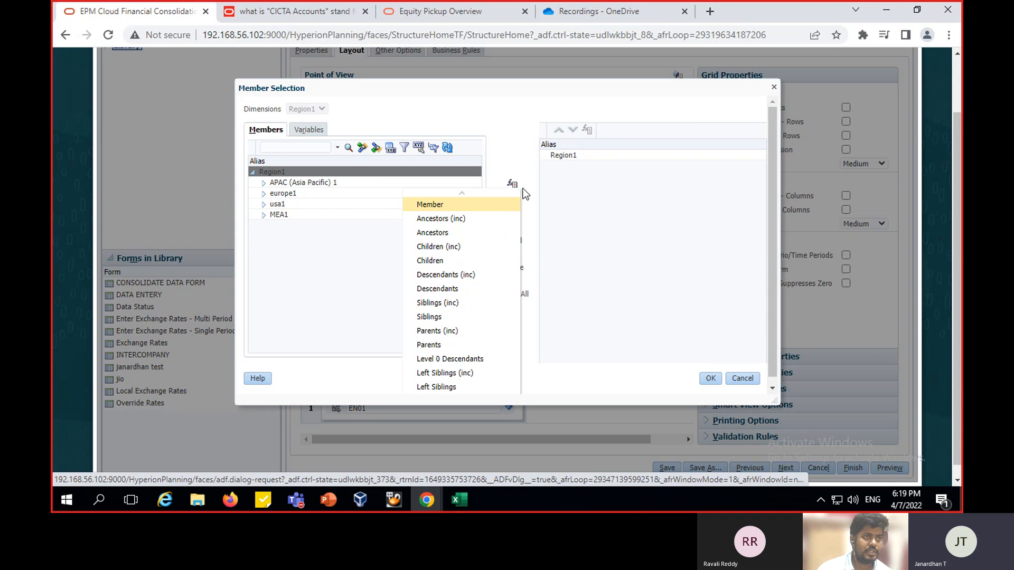
pyautogui.click(468, 274)
pyautogui.click(711, 378)
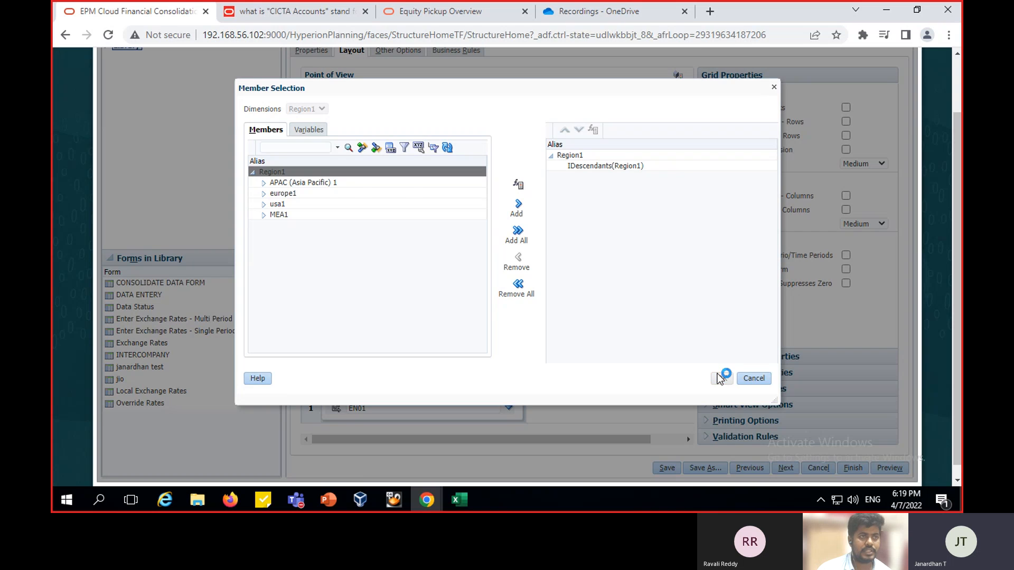
# Preview the form and examine the Region1 page members, keeping APAC (Asia Pacific) 1 selected
pyautogui.click(890, 469)
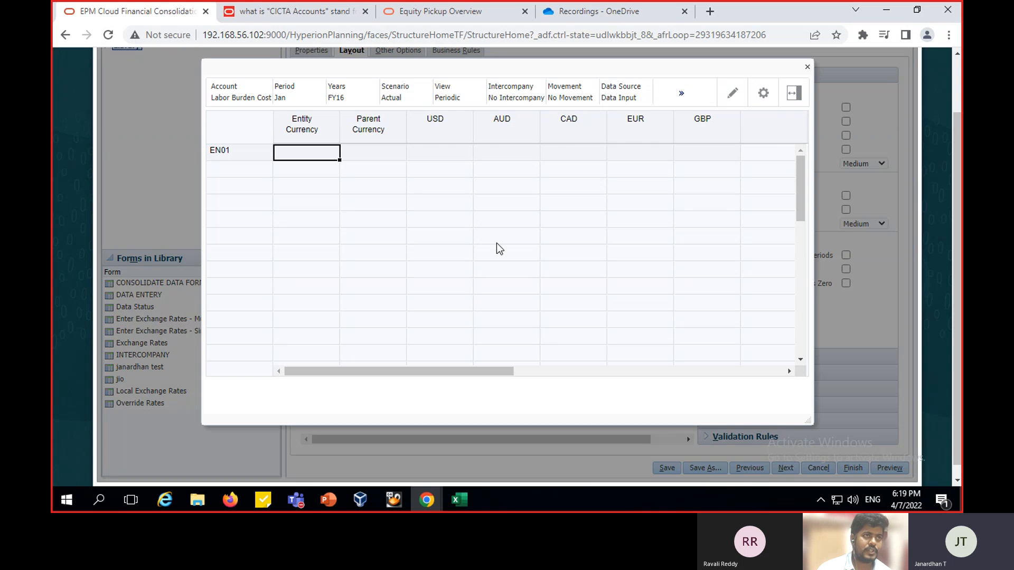
pyautogui.click(680, 95)
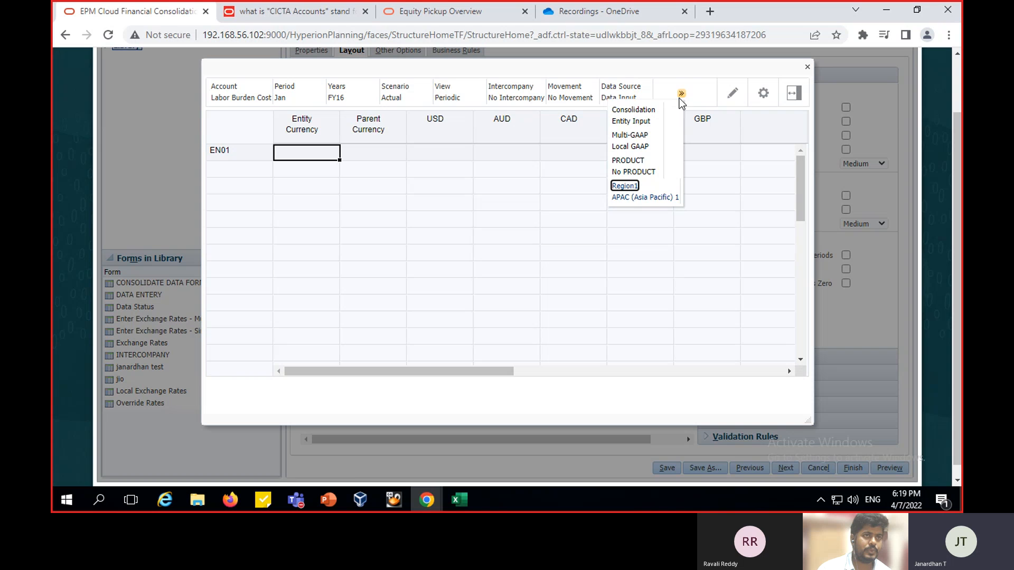
pyautogui.click(631, 194)
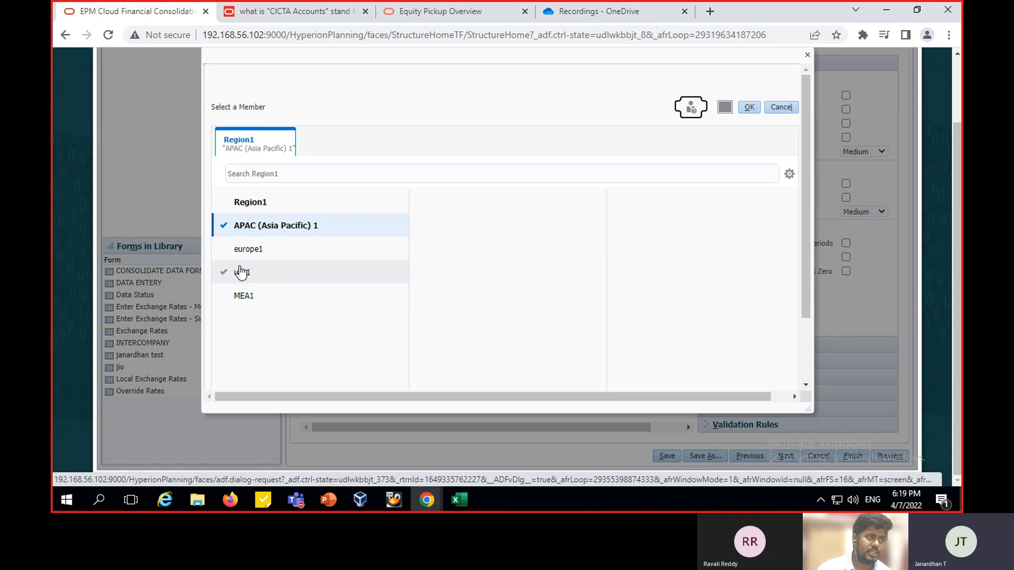
pyautogui.click(749, 111)
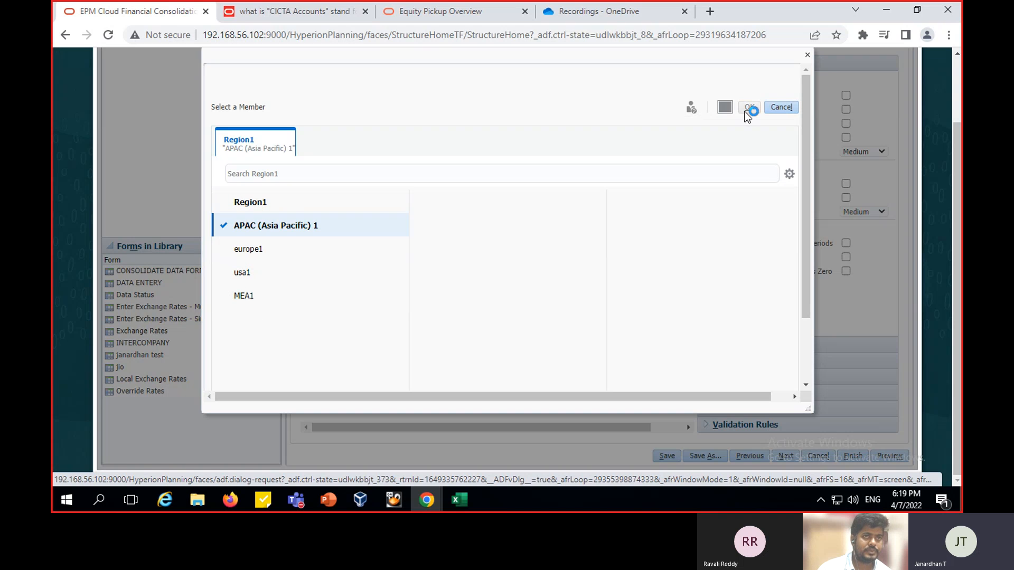
# Review the Usage of attribute dimension in data forms slide in PowerPoint, return to Chrome, and close the form preview
pyautogui.click(328, 499)
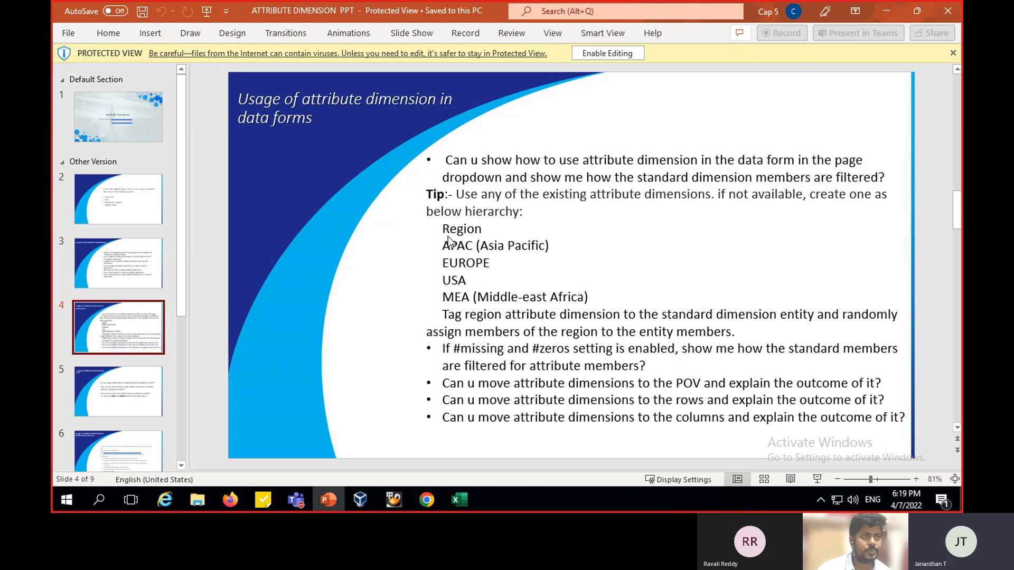
pyautogui.click(539, 232)
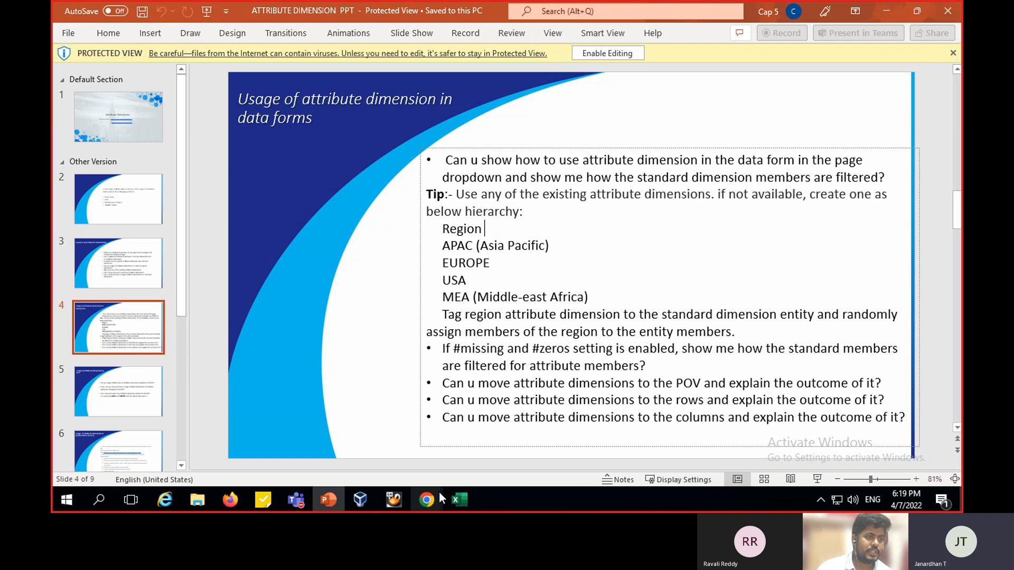
pyautogui.moveTo(433, 492)
pyautogui.click(369, 455)
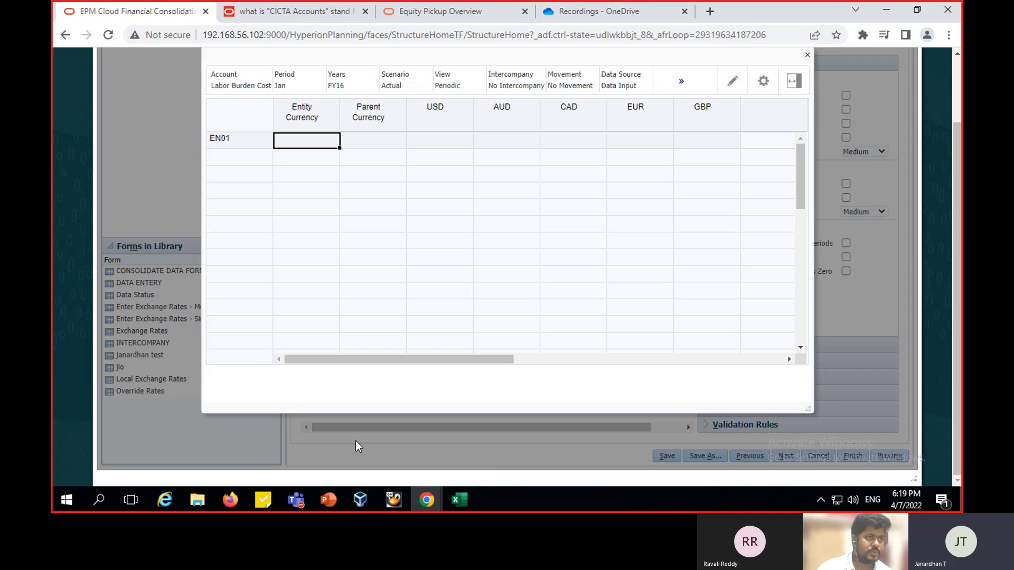
pyautogui.click(804, 61)
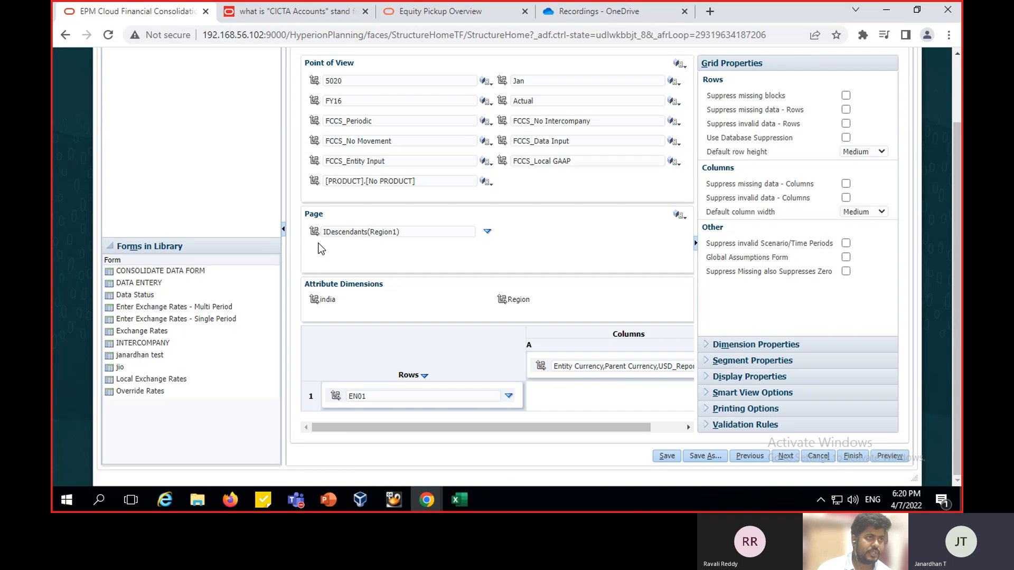
# Move Region1 from the Page axis to the Point of View and check its member selection without changing it
pyautogui.moveTo(315, 232); pyautogui.dragTo(326, 66)
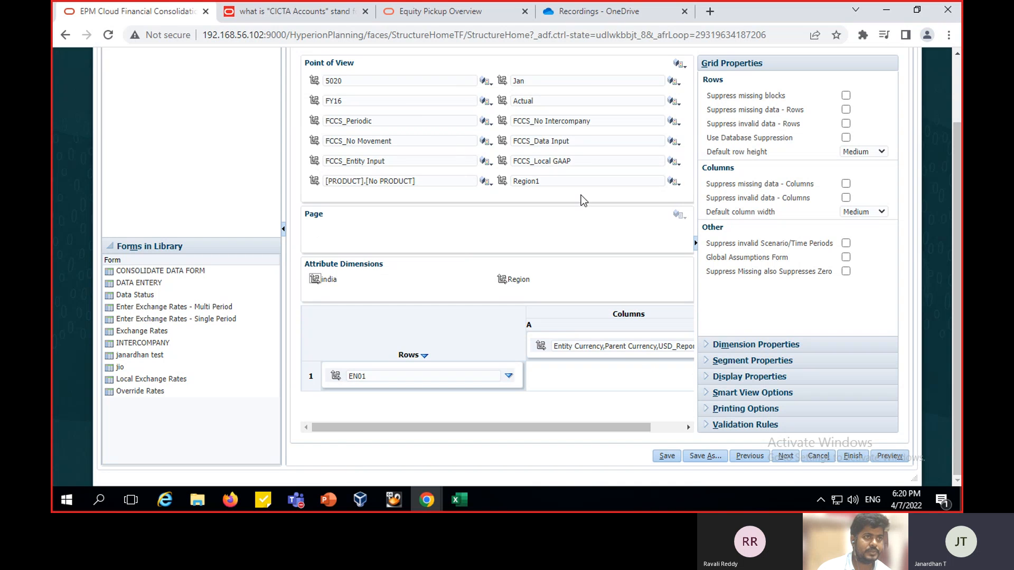
pyautogui.click(673, 181)
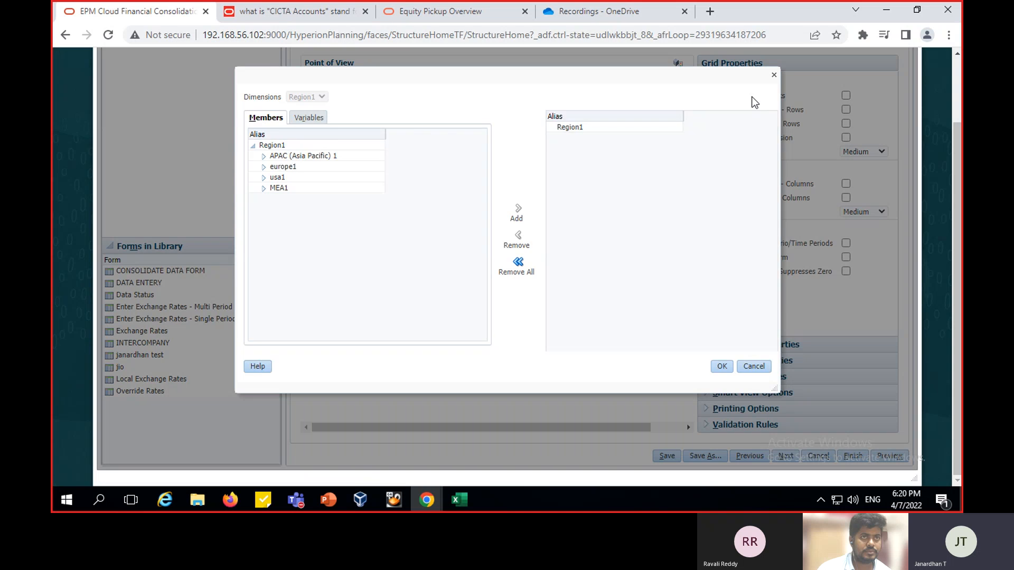
pyautogui.click(774, 75)
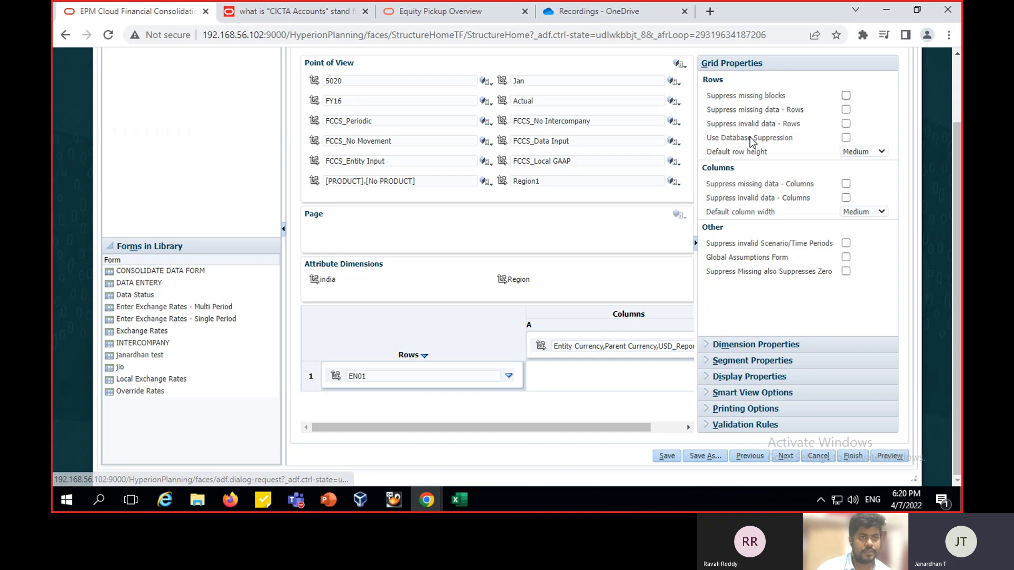
# Preview the form, examine the Region1 entry among the hidden point-of-view dimensions, and close the preview
pyautogui.click(883, 455)
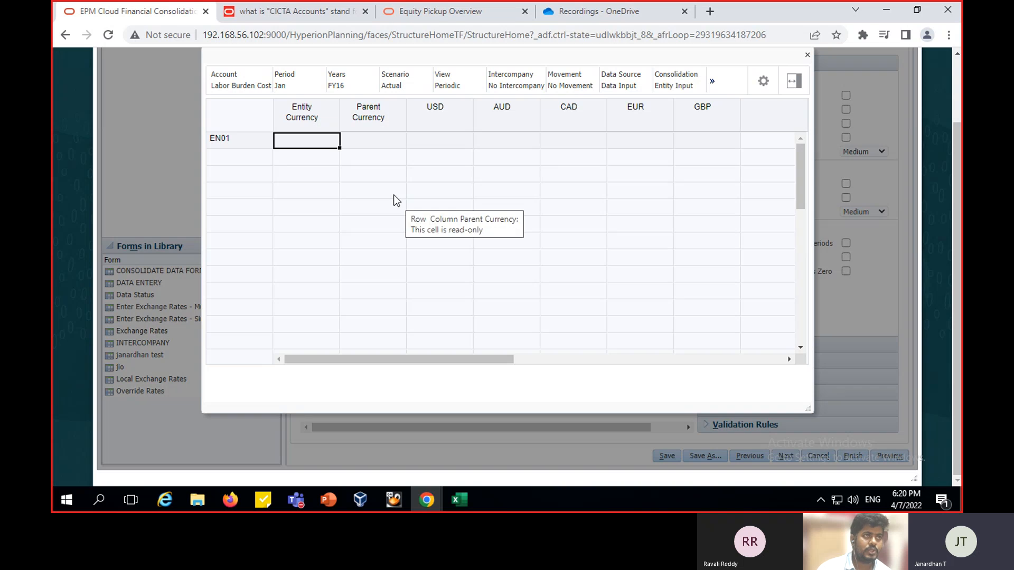
pyautogui.click(712, 81)
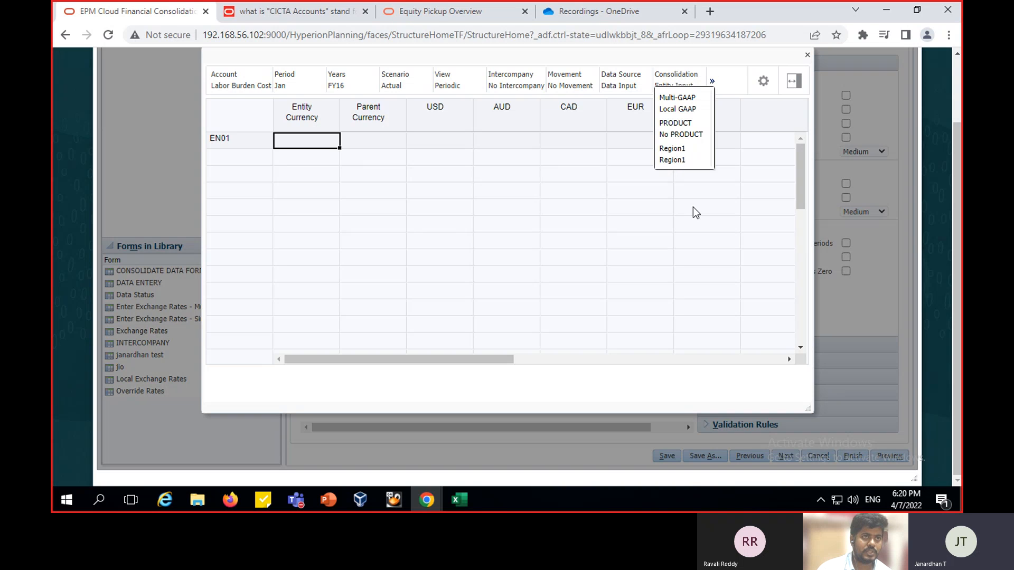
pyautogui.click(716, 155)
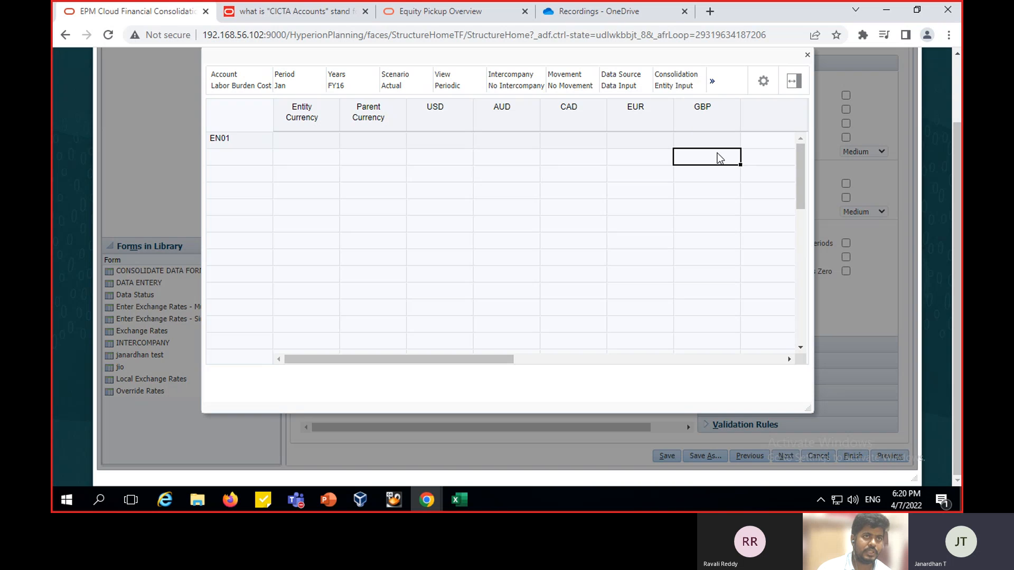
pyautogui.click(807, 55)
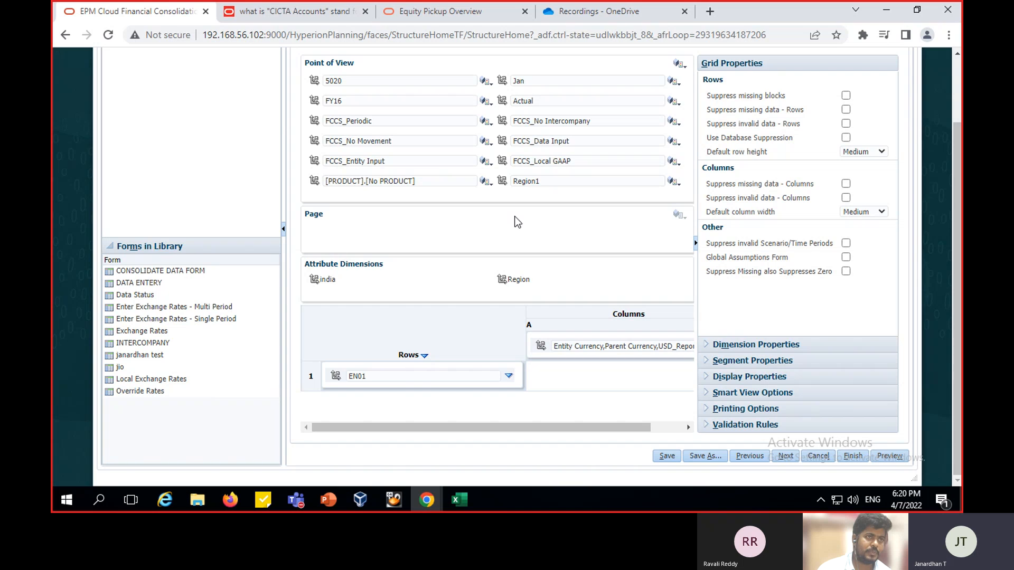
# Move Region1 from the Point of View to the rows with EN01, and check the PowerPoint slide before returning to Chrome
pyautogui.moveTo(502, 182); pyautogui.dragTo(335, 377)
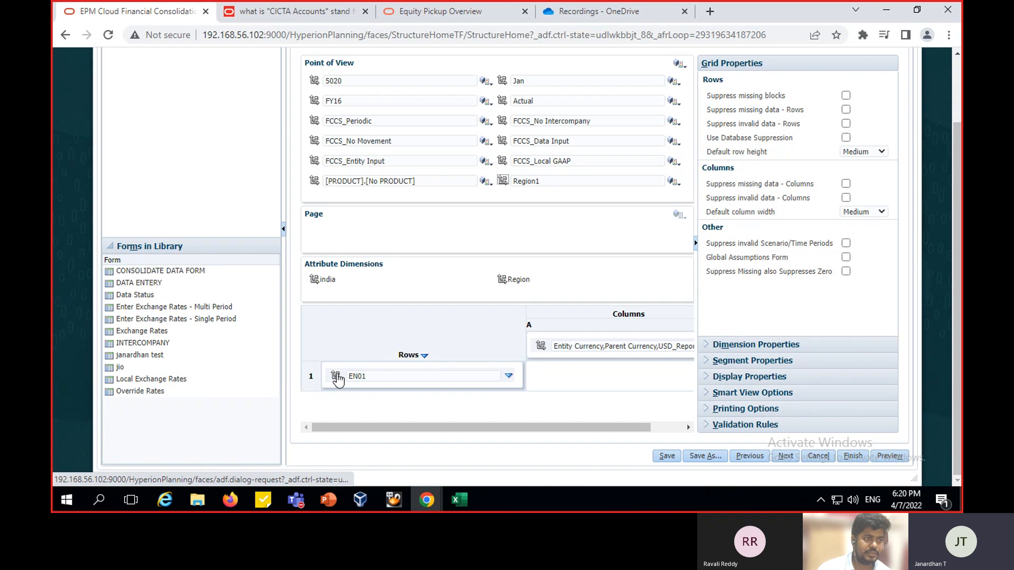
pyautogui.click(329, 499)
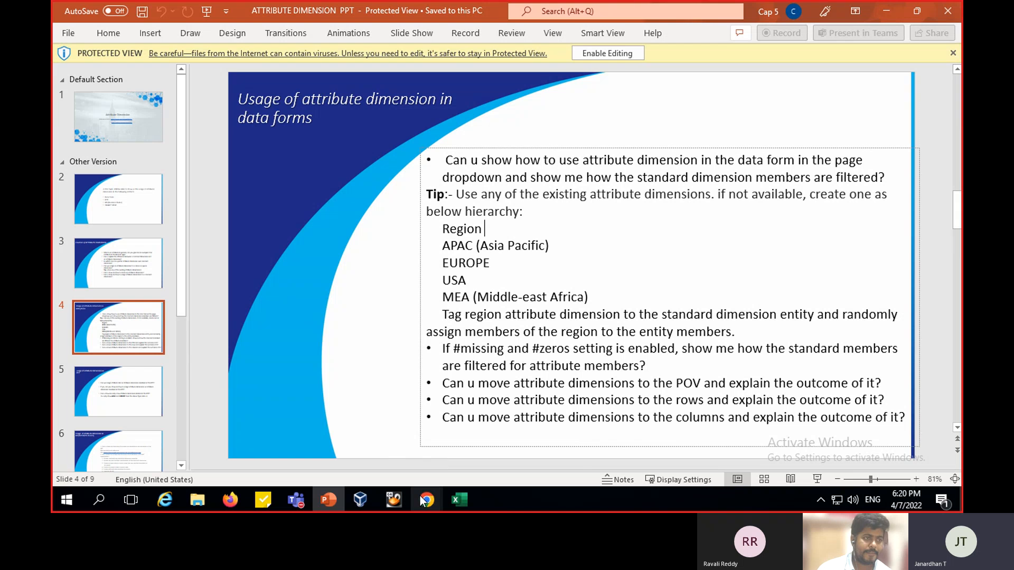
pyautogui.moveTo(426, 500)
pyautogui.click(384, 453)
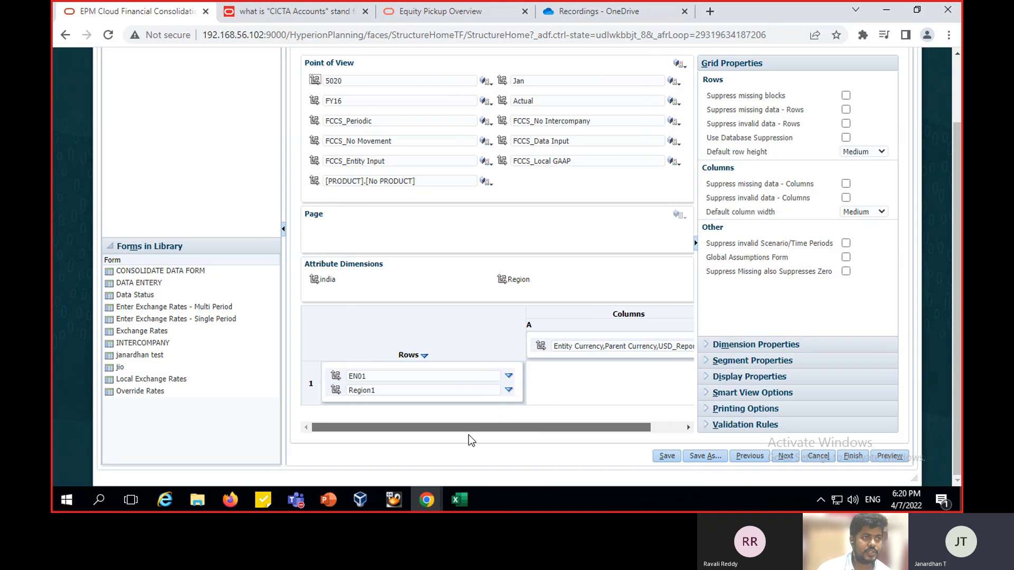
# Set the Region1 row selection to the Descendants (inc) of Region1
pyautogui.click(508, 391)
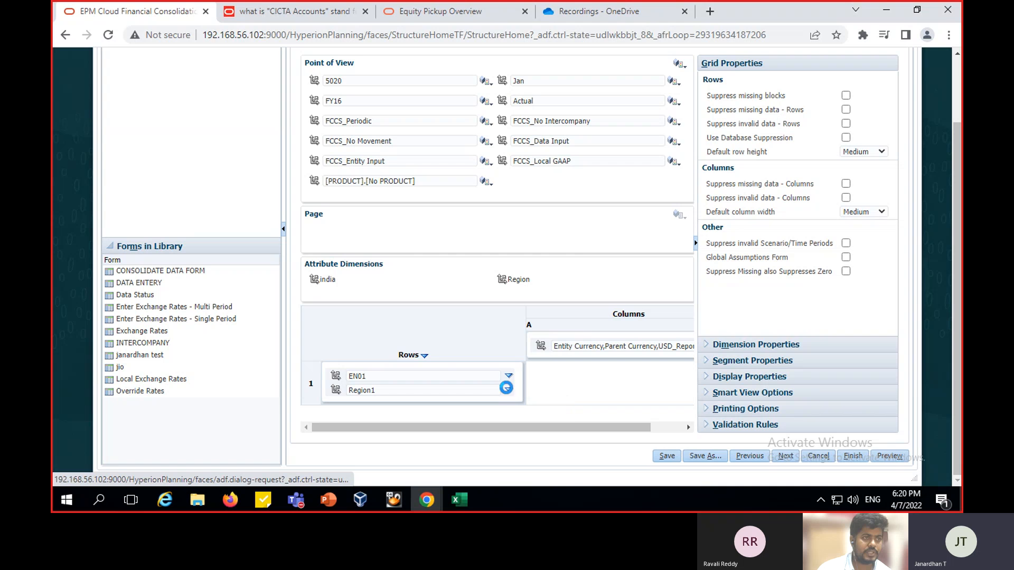
pyautogui.click(534, 392)
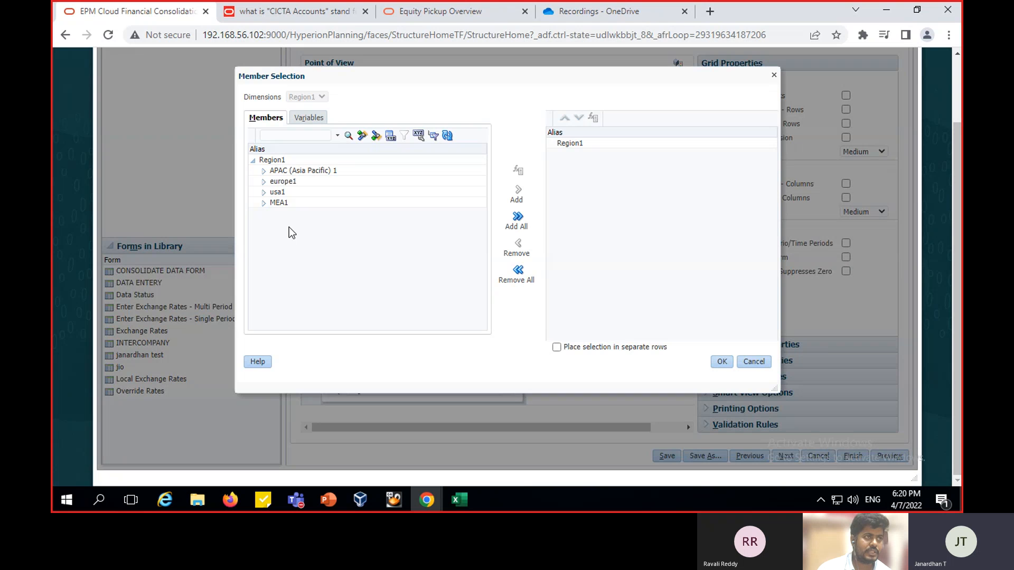
pyautogui.click(370, 160)
pyautogui.click(519, 171)
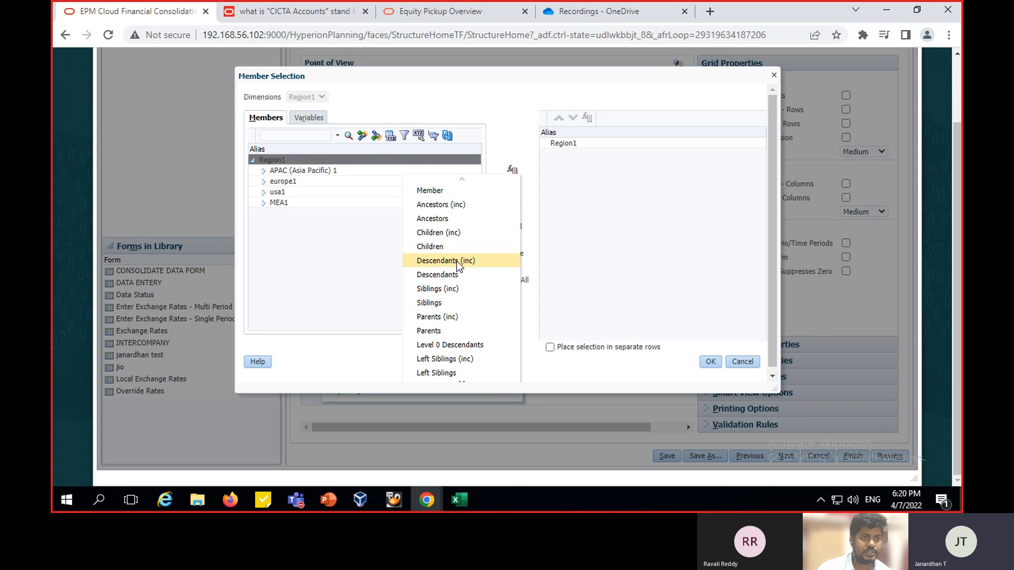
pyautogui.click(456, 261)
pyautogui.click(721, 365)
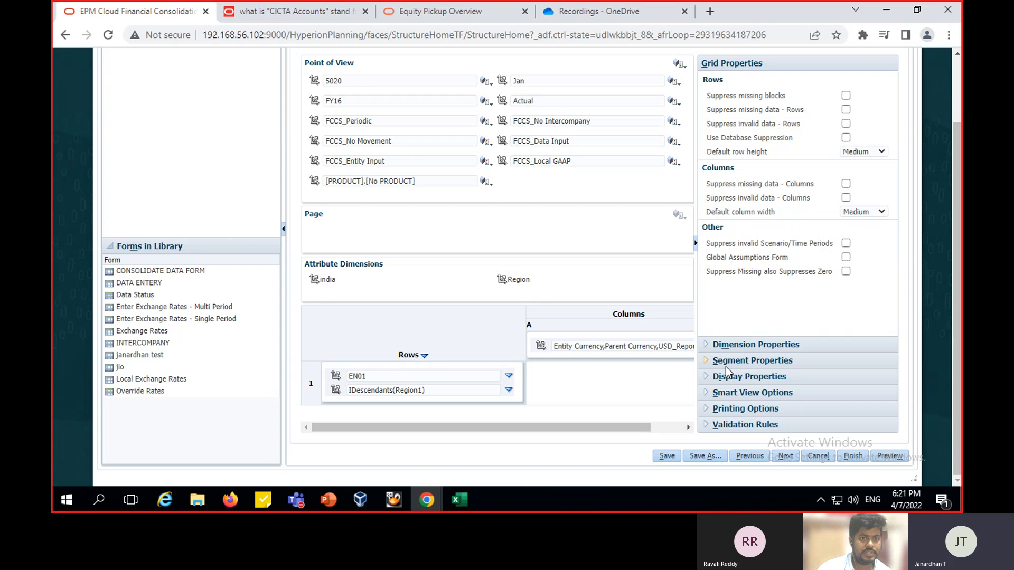
# Preview the form, examine the APAC (Asia Pacific) 1 and MEA1 rows under EN01, and close the preview
pyautogui.click(887, 456)
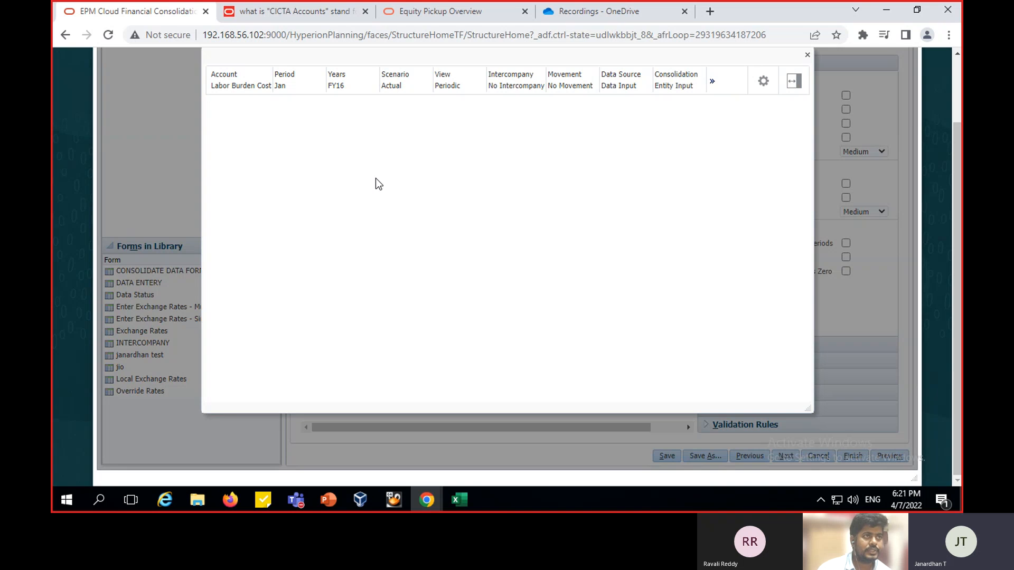
pyautogui.click(289, 137)
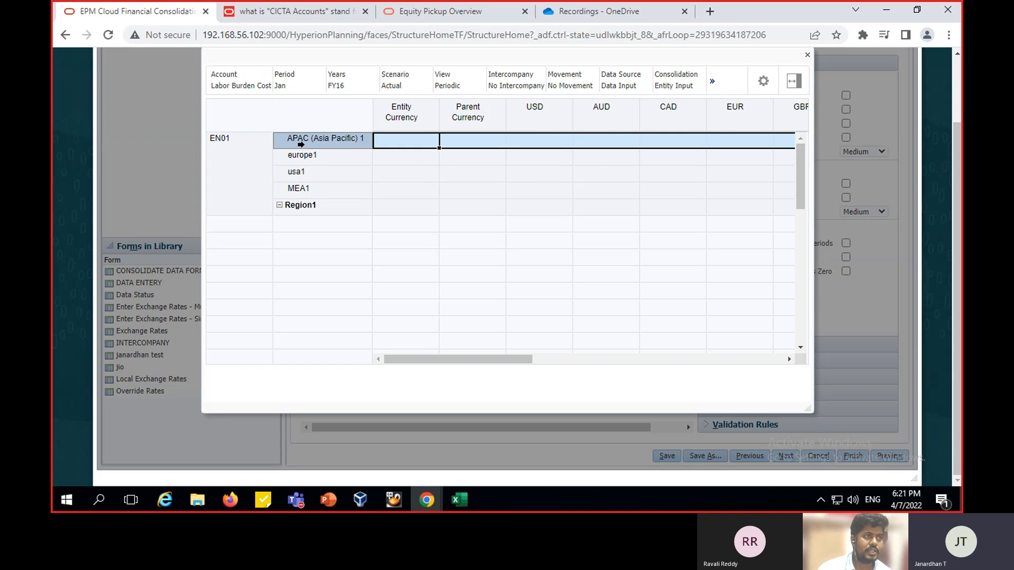
pyautogui.click(304, 189)
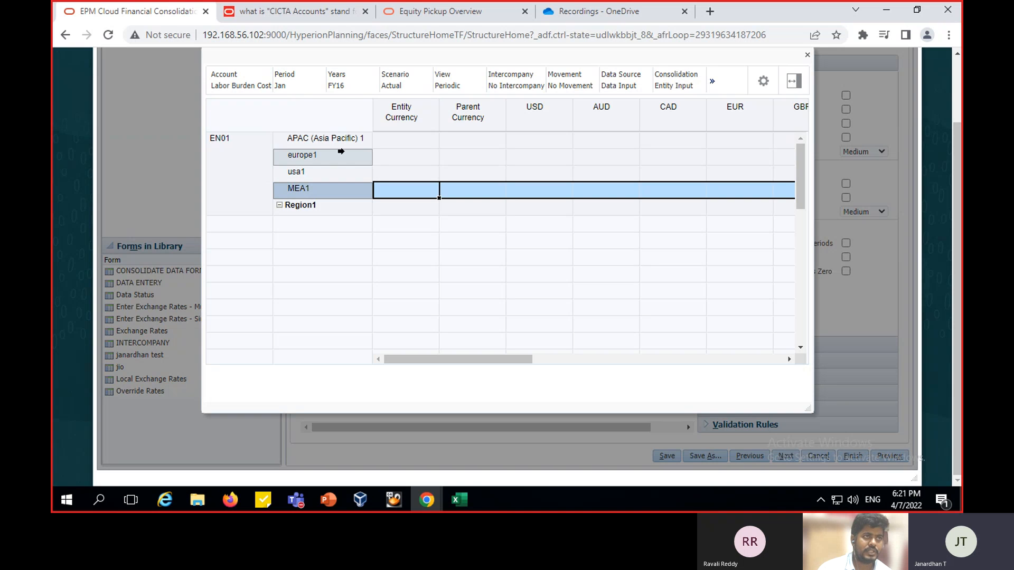
pyautogui.click(807, 55)
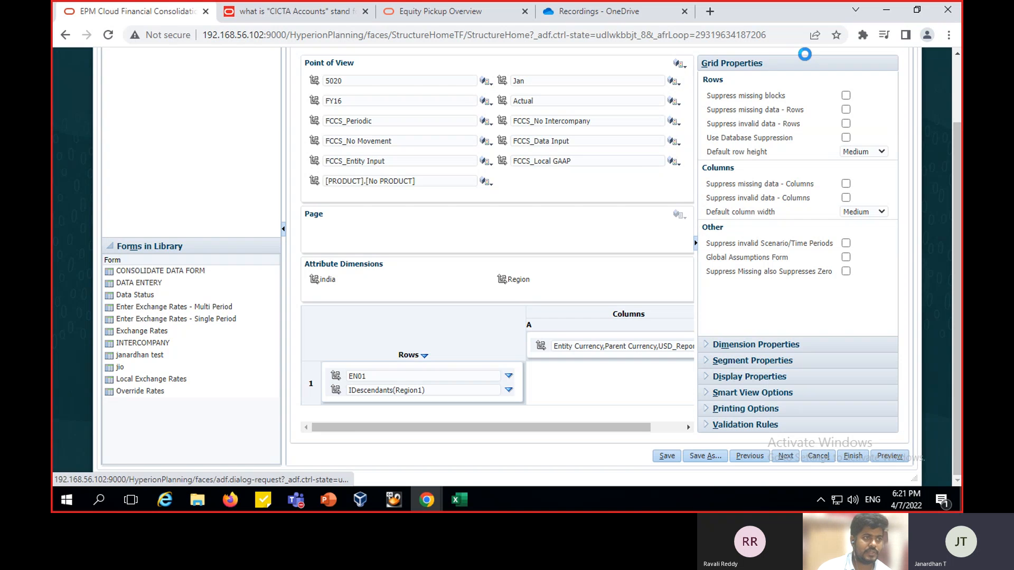
# Move the Region1 descendants from the rows to the columns, preview the form, and close the preview
pyautogui.moveTo(505, 354); pyautogui.dragTo(547, 357)
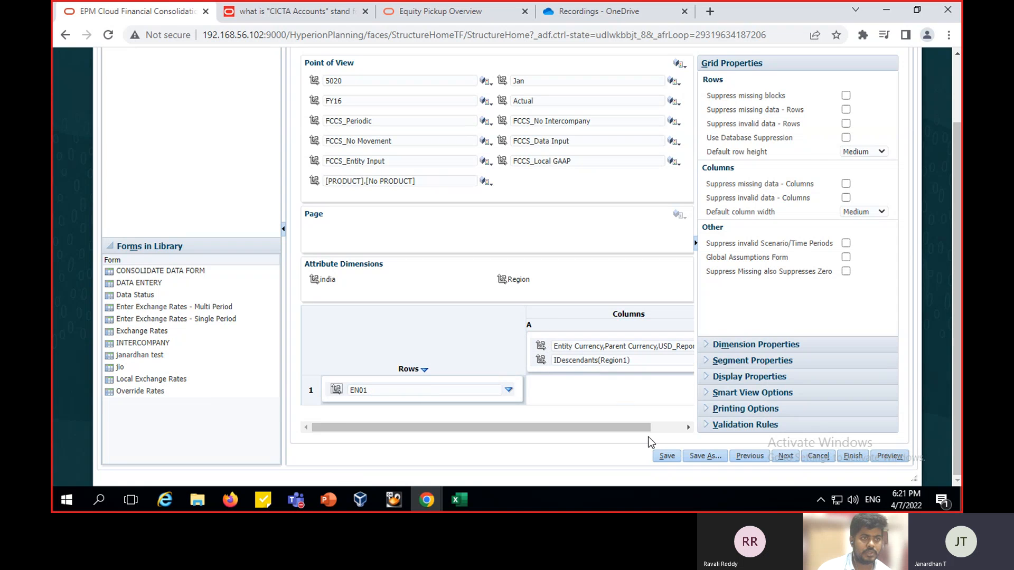
pyautogui.click(891, 456)
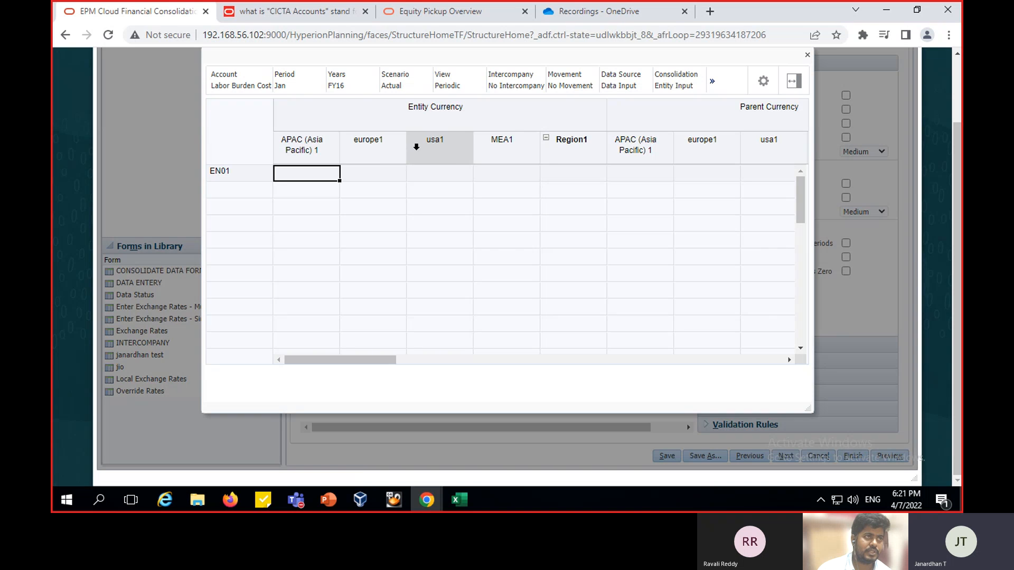
pyautogui.click(807, 55)
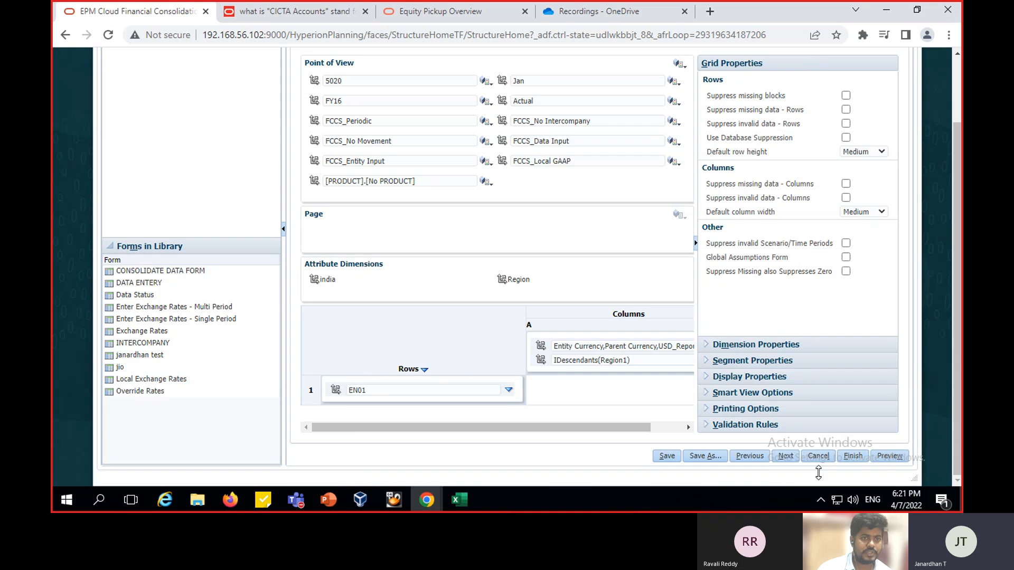
# Finish editing the data form, switch to PowerPoint and read slide 5 on using attribute dimensions in RTP
pyautogui.click(856, 460)
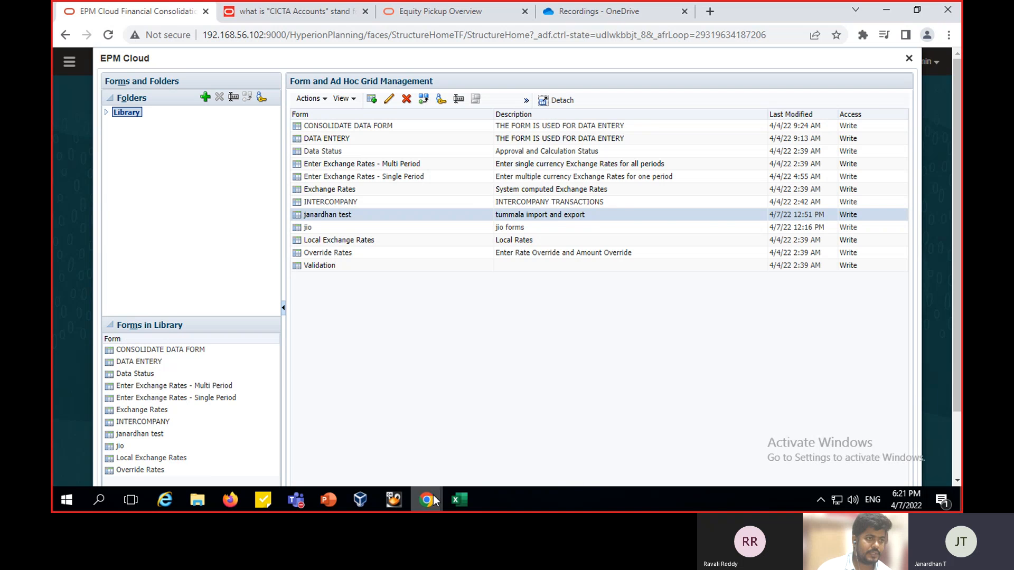
pyautogui.click(322, 501)
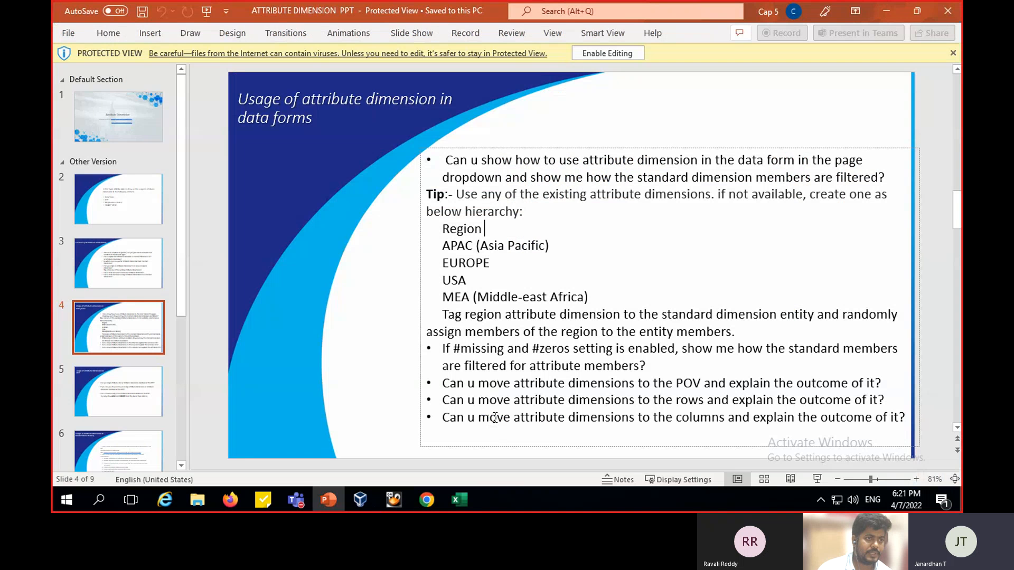
pyautogui.click(115, 381)
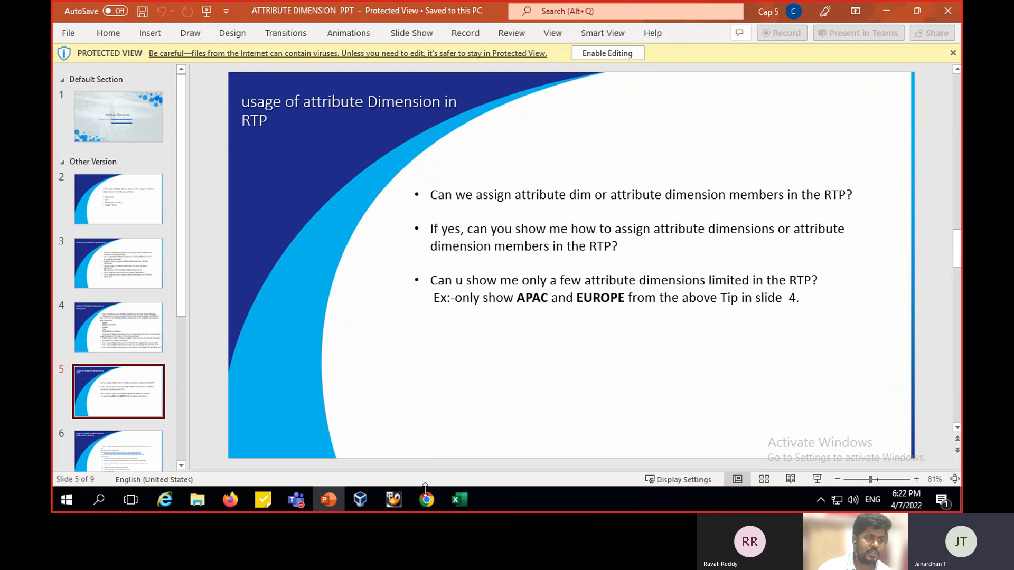
# Switch to the open Calculation Manager window and look over the CUSTOM ATTRIBUTE RULE script and the system view
pyautogui.moveTo(432, 497)
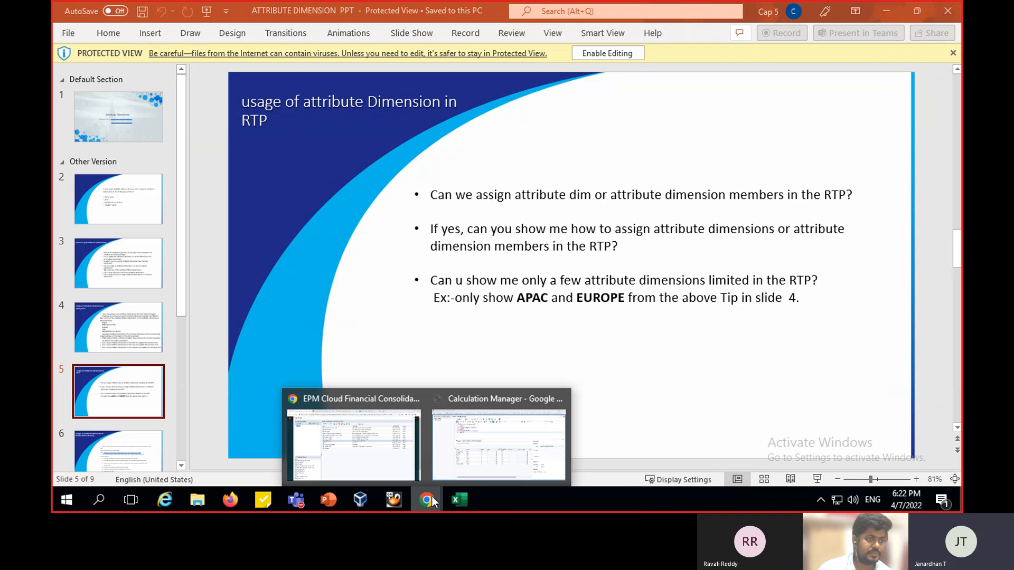
pyautogui.click(459, 457)
pyautogui.click(140, 52)
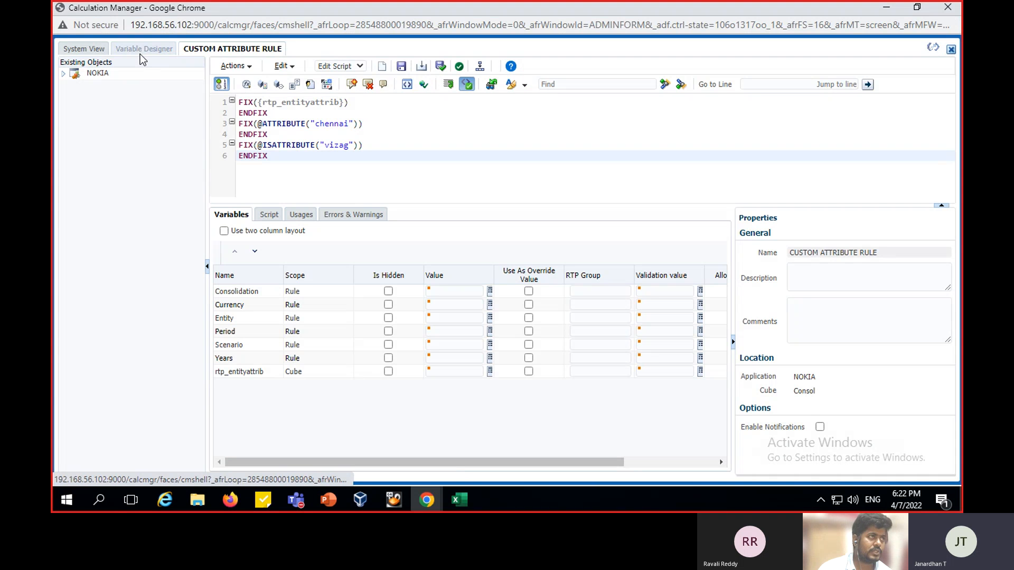
pyautogui.click(87, 54)
# Return to the EPM Cloud window, close form management and open a new Calculation Manager window
pyautogui.click(427, 500)
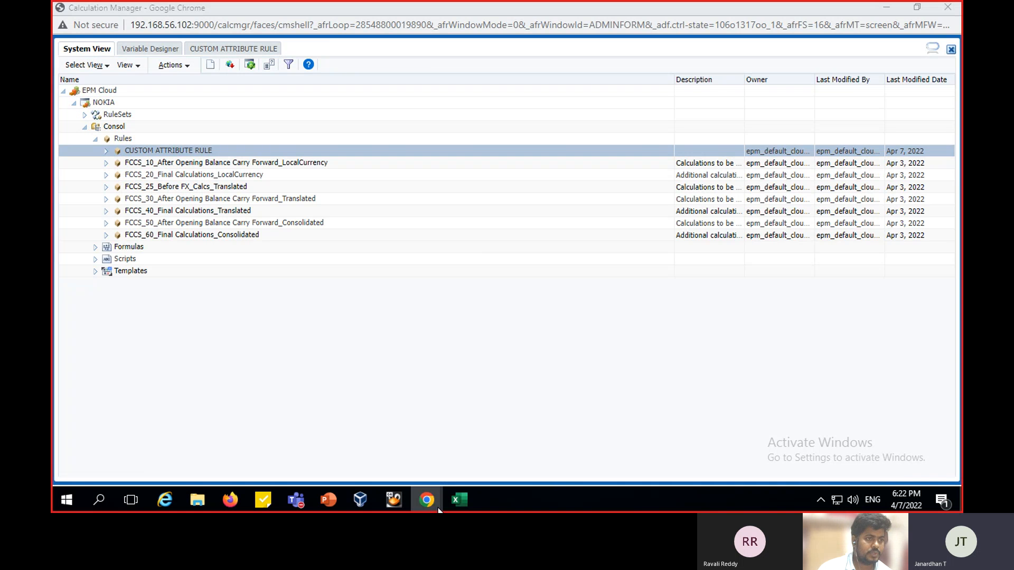
pyautogui.click(382, 446)
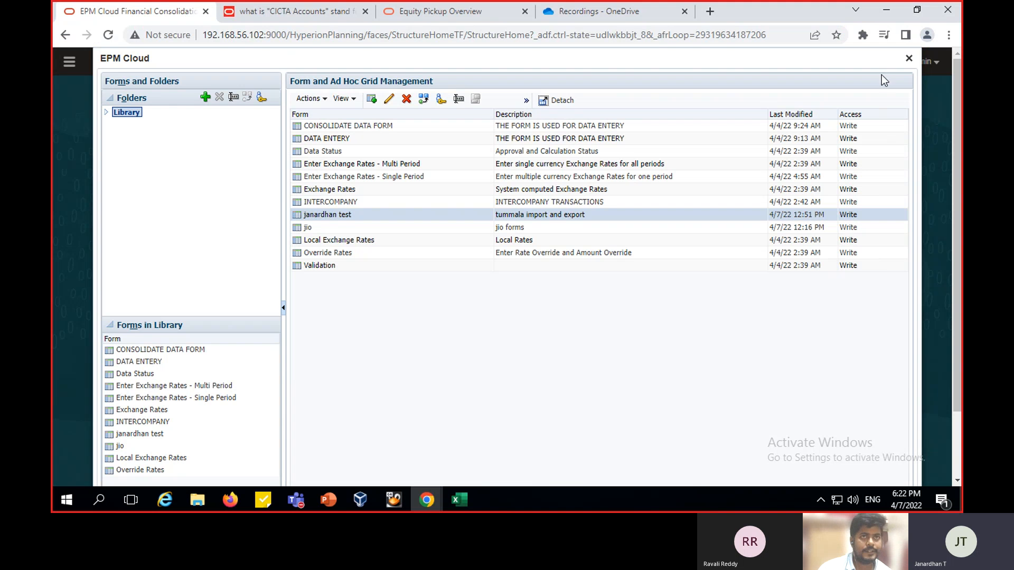
pyautogui.click(908, 58)
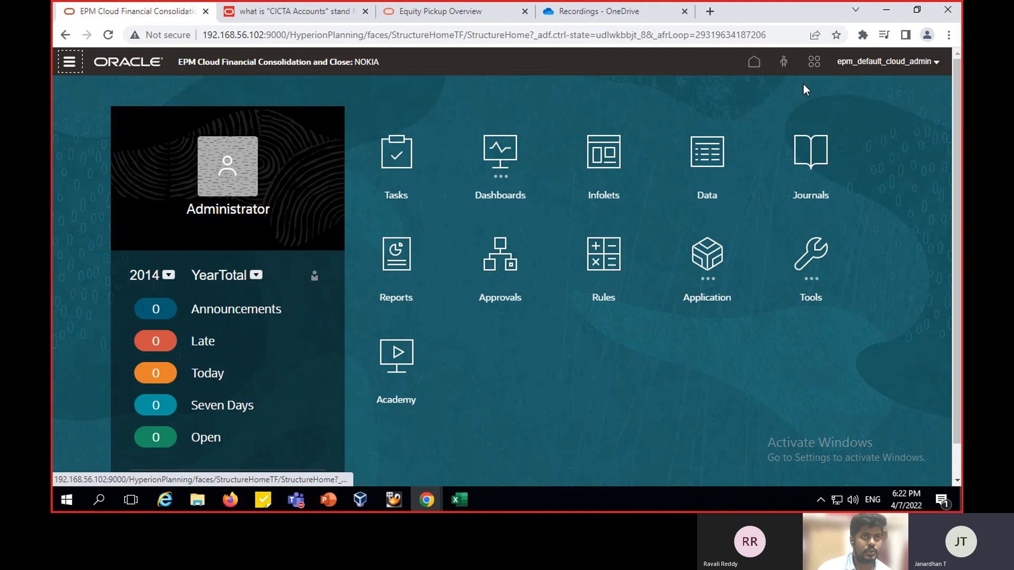
pyautogui.click(78, 67)
pyautogui.click(590, 207)
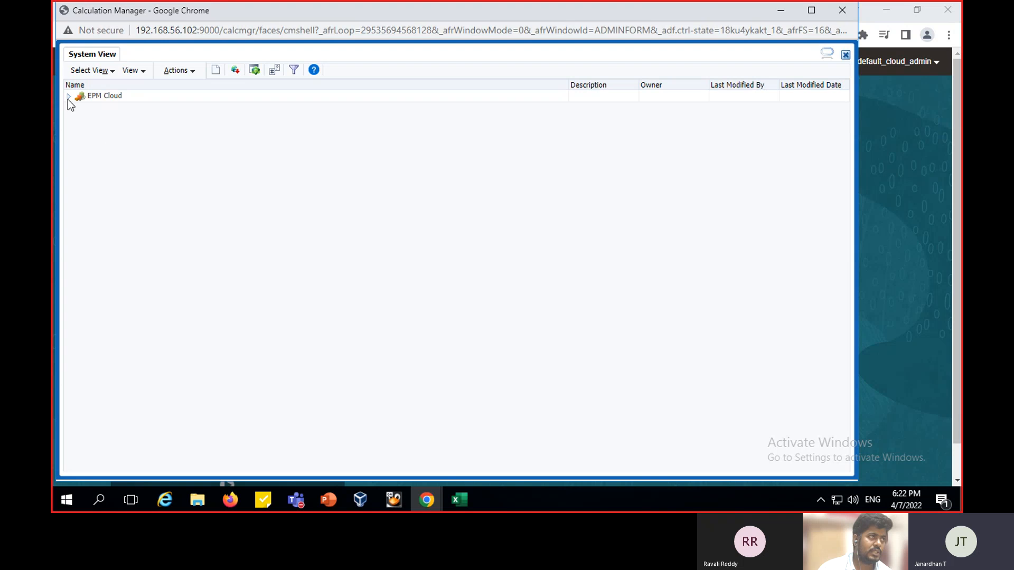
# Open the Variable Designer and display the replacement variables of the Consol cube in the NOKIA application
pyautogui.click(69, 96)
pyautogui.click(79, 110)
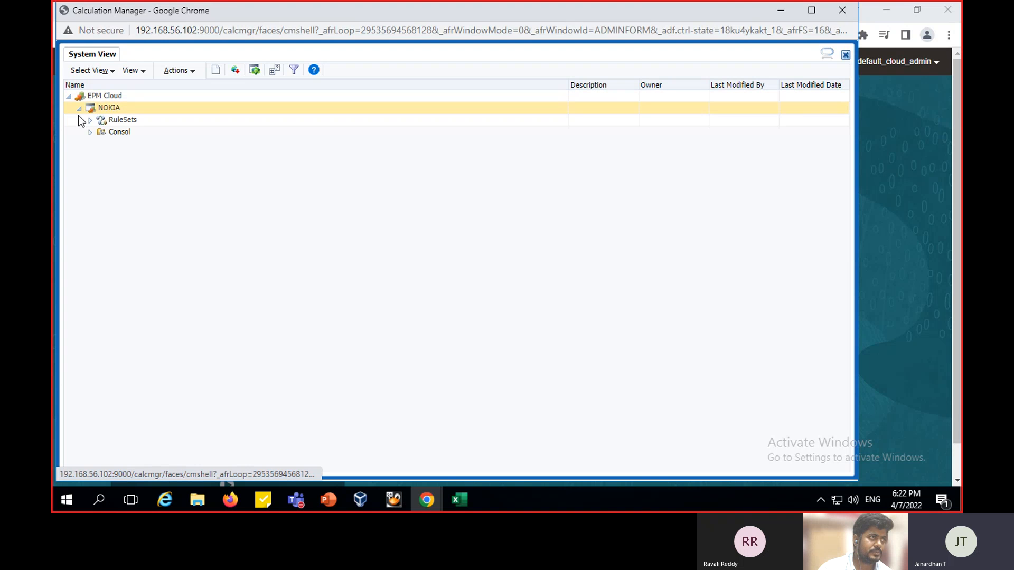
pyautogui.click(106, 131)
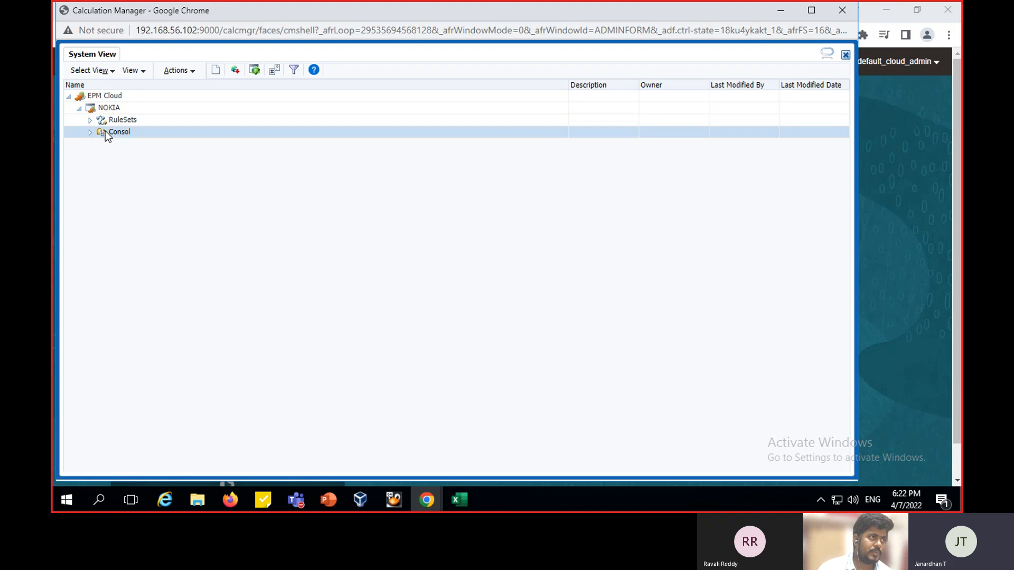
pyautogui.click(181, 71)
pyautogui.click(200, 126)
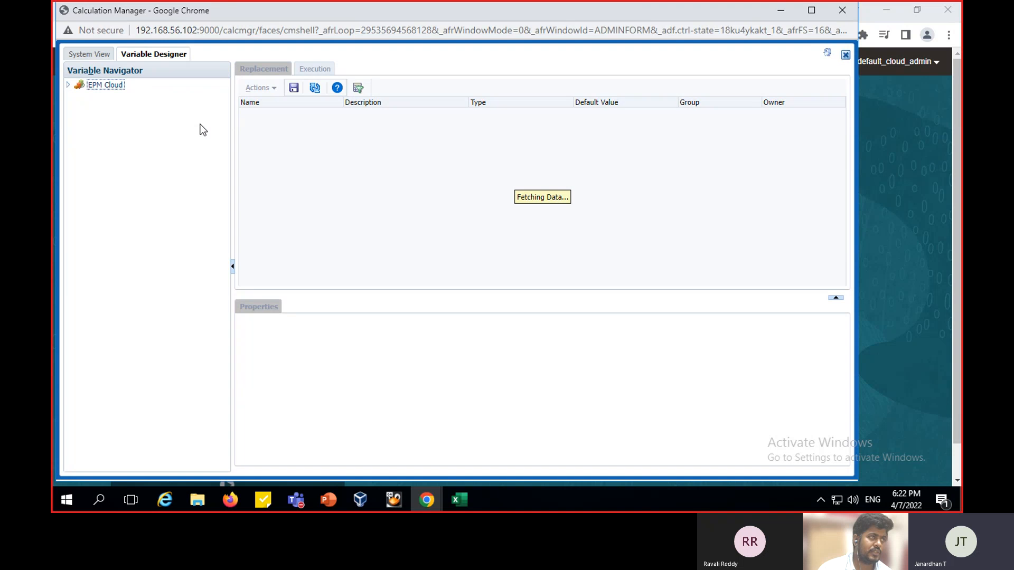
pyautogui.click(68, 85)
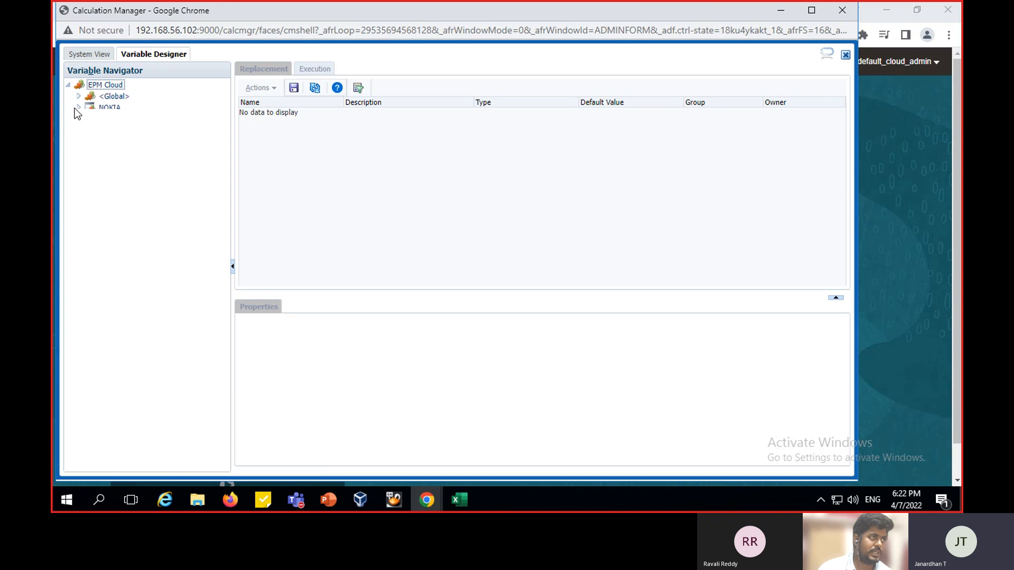
pyautogui.click(78, 108)
pyautogui.click(121, 120)
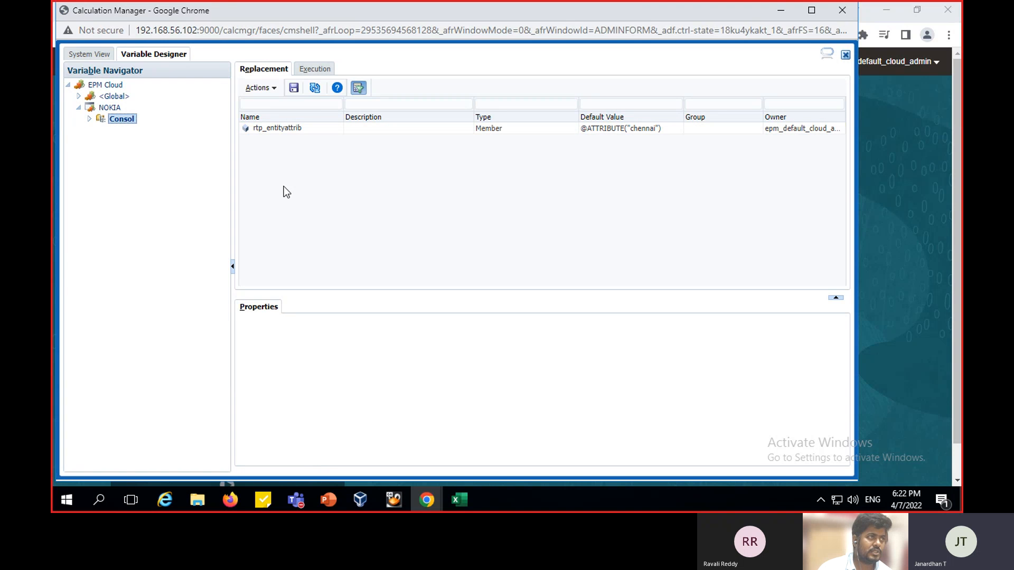
# Create a replacement variable named rtp_entityattrib1 for Consol with the type Member
pyautogui.click(272, 88)
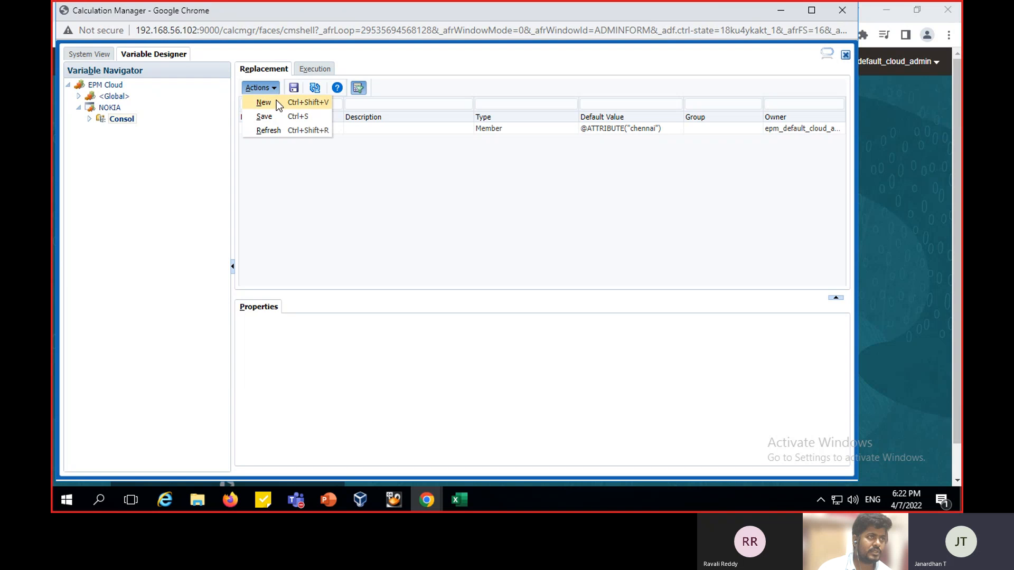
pyautogui.click(277, 101)
pyautogui.click(346, 348)
pyautogui.click(374, 393)
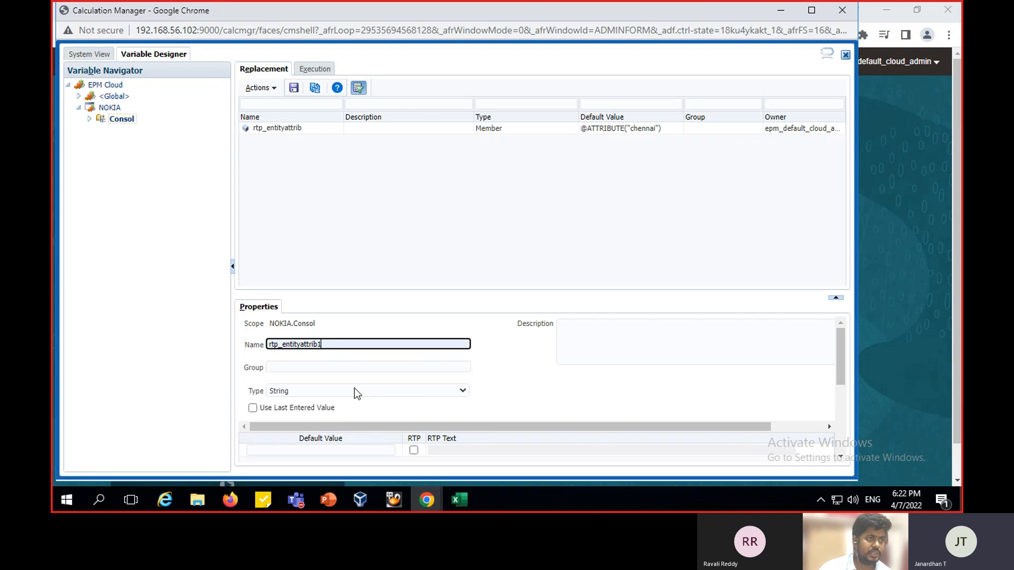
pyautogui.click(347, 391)
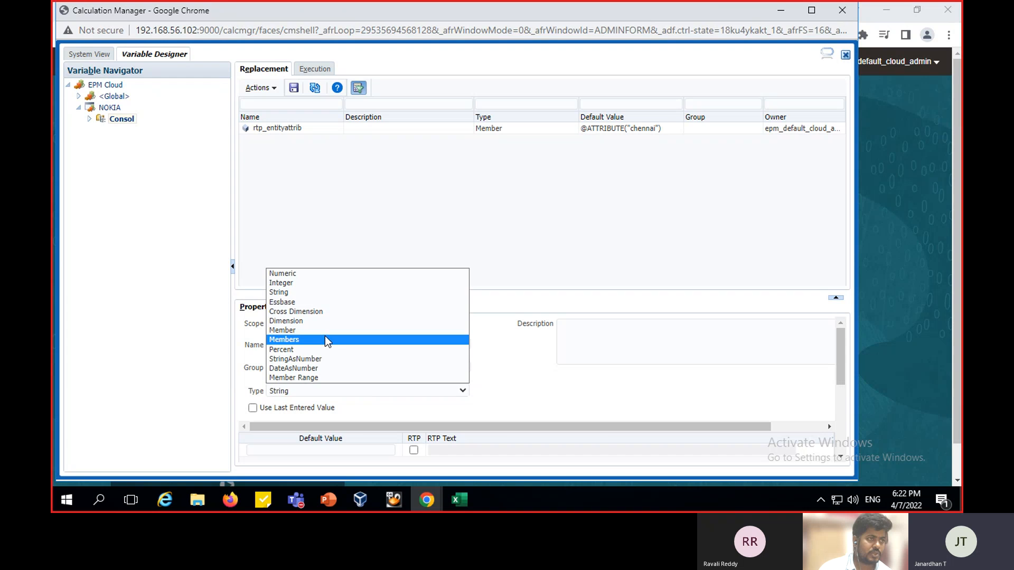
pyautogui.click(325, 336)
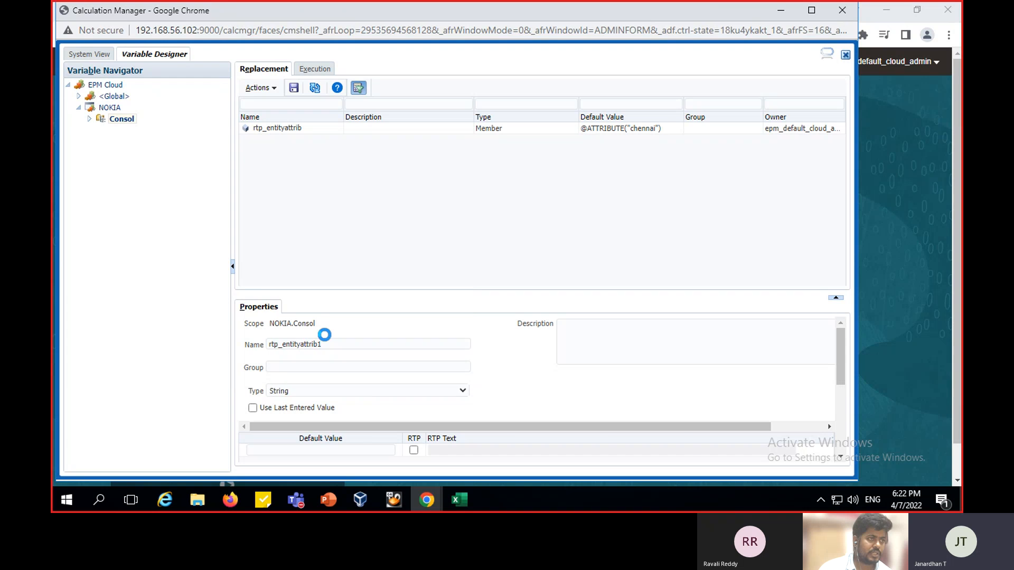
pyautogui.click(403, 394)
pyautogui.click(355, 331)
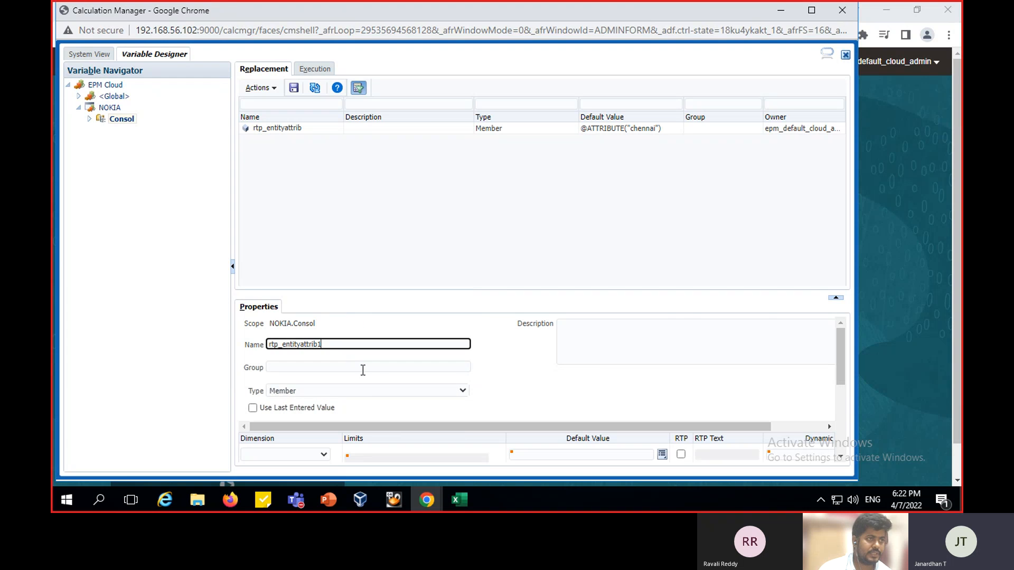
# Set the dimension of rtp_entityattrib1 to Region and try to edit its limits
pyautogui.click(324, 454)
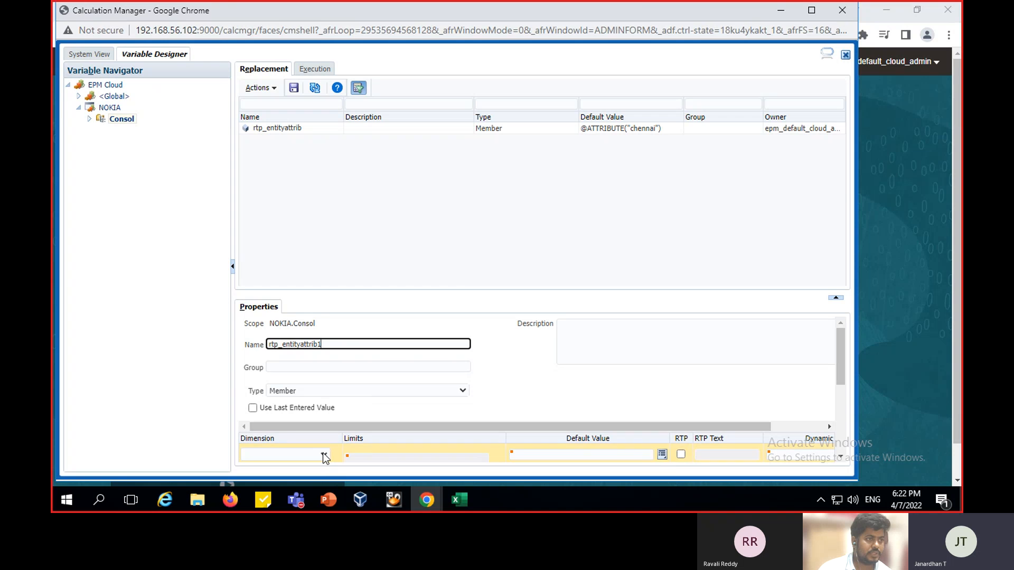
pyautogui.scroll(-2, 338, 369)
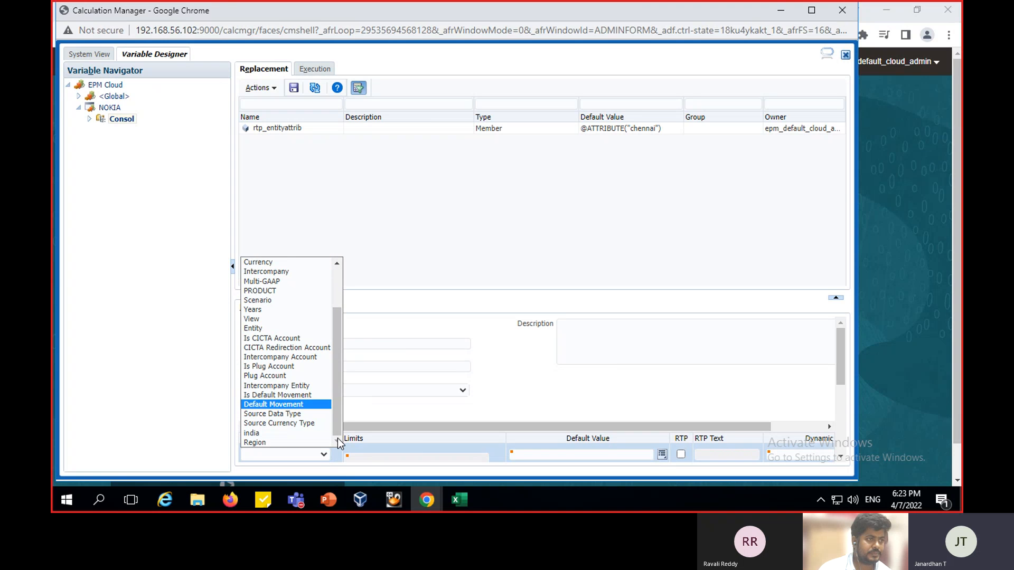
pyautogui.click(314, 444)
pyautogui.scroll(-2, 370, 384)
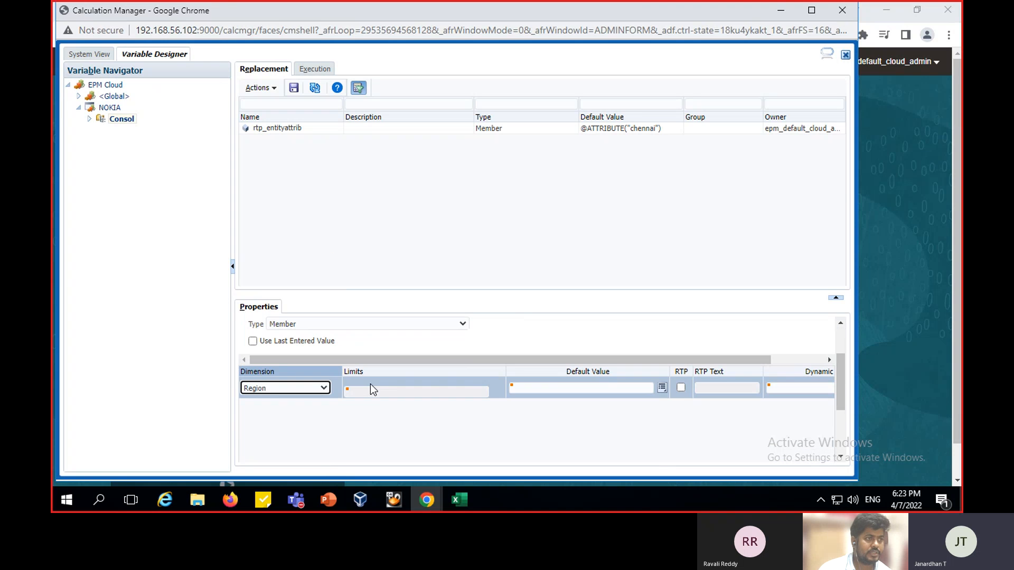
pyautogui.click(460, 396)
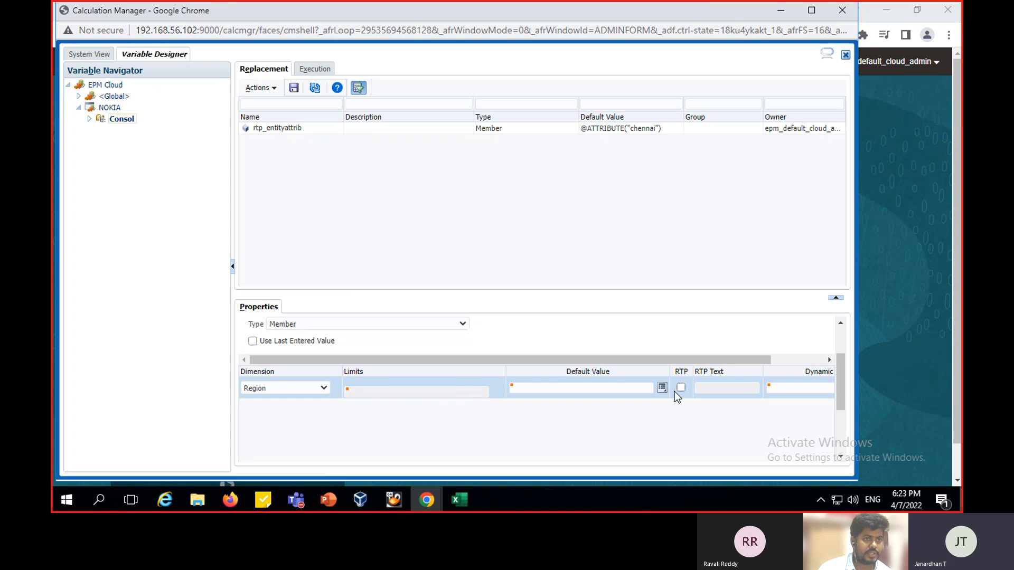
# Recheck the RTP slide in PowerPoint, return to Calculation Manager and enable RTP for rtp_entityattrib1
pyautogui.click(329, 500)
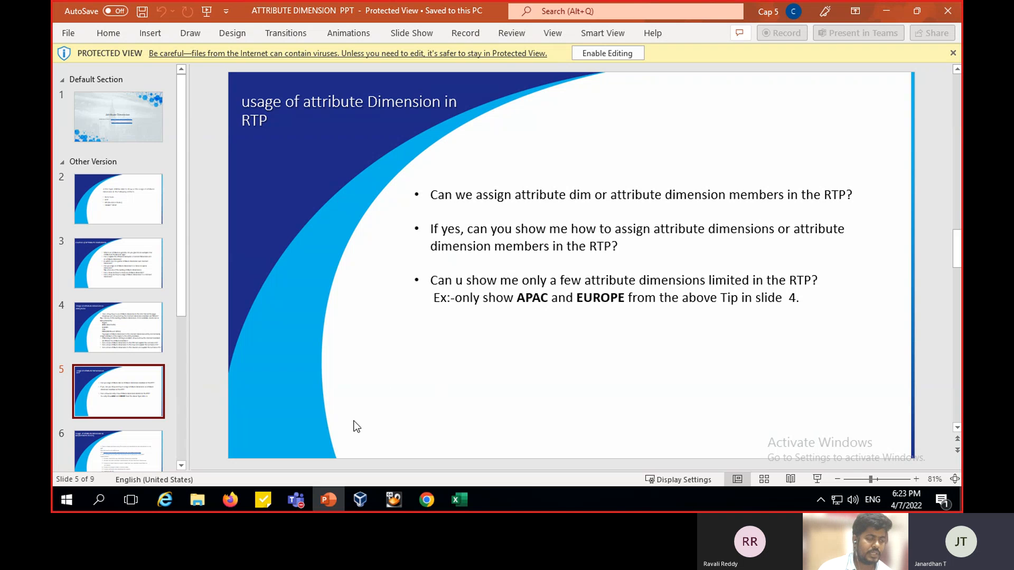
pyautogui.click(427, 500)
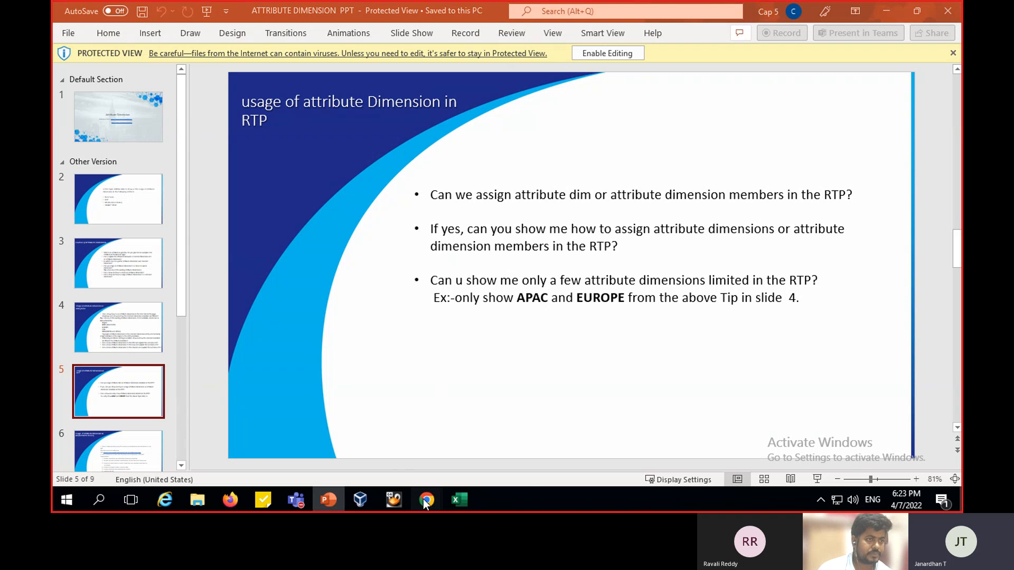
pyautogui.click(569, 443)
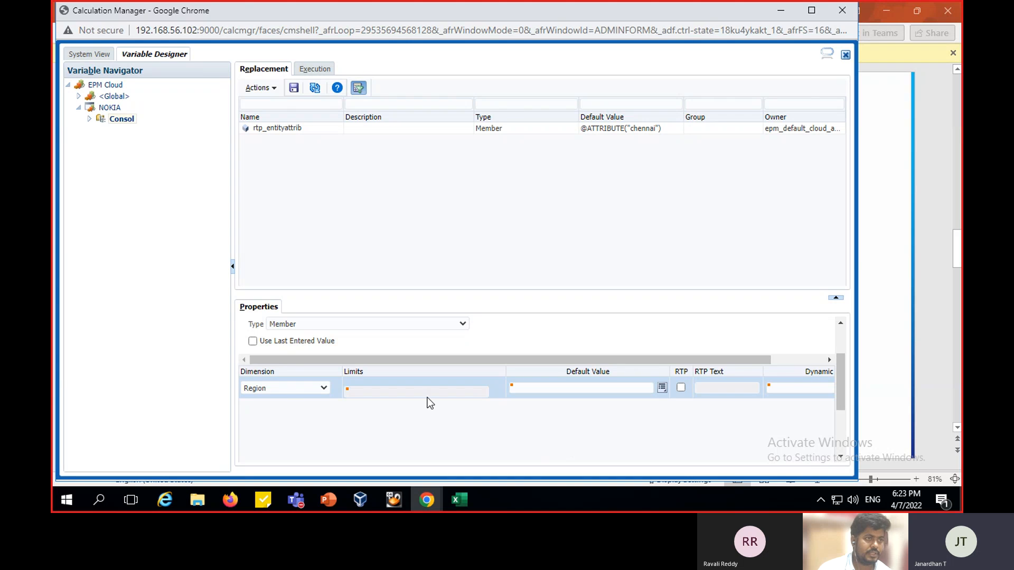
pyautogui.click(682, 389)
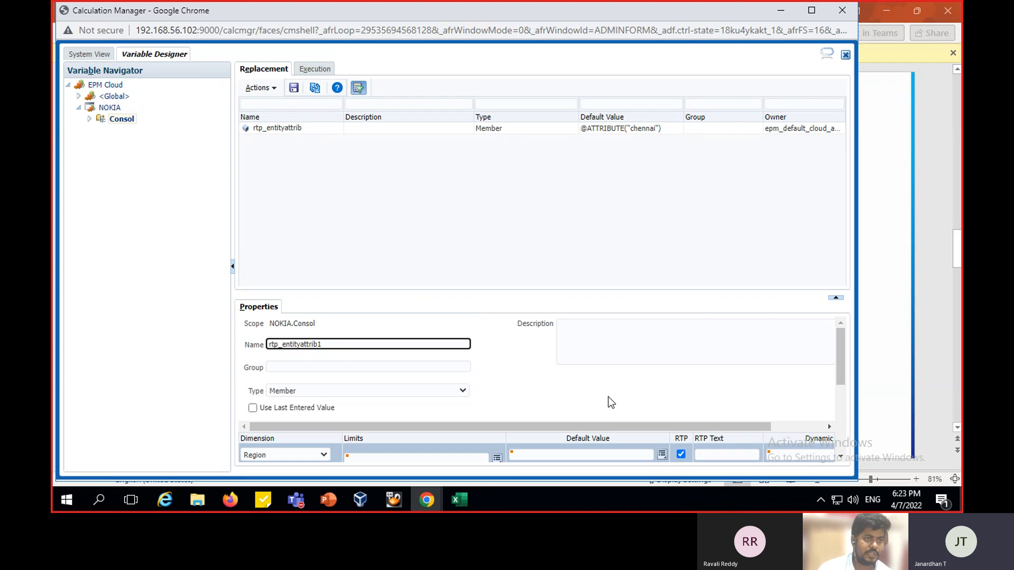
# Limit the variable to the Region members APAC(Asia Pacific) and EUROPE
pyautogui.scroll(-3, 611, 402)
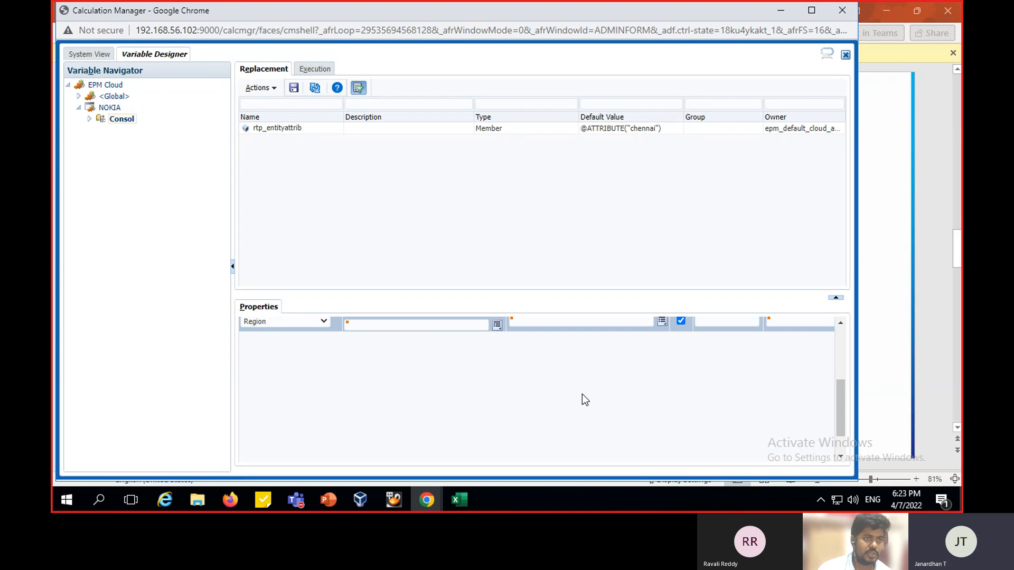
pyautogui.click(497, 326)
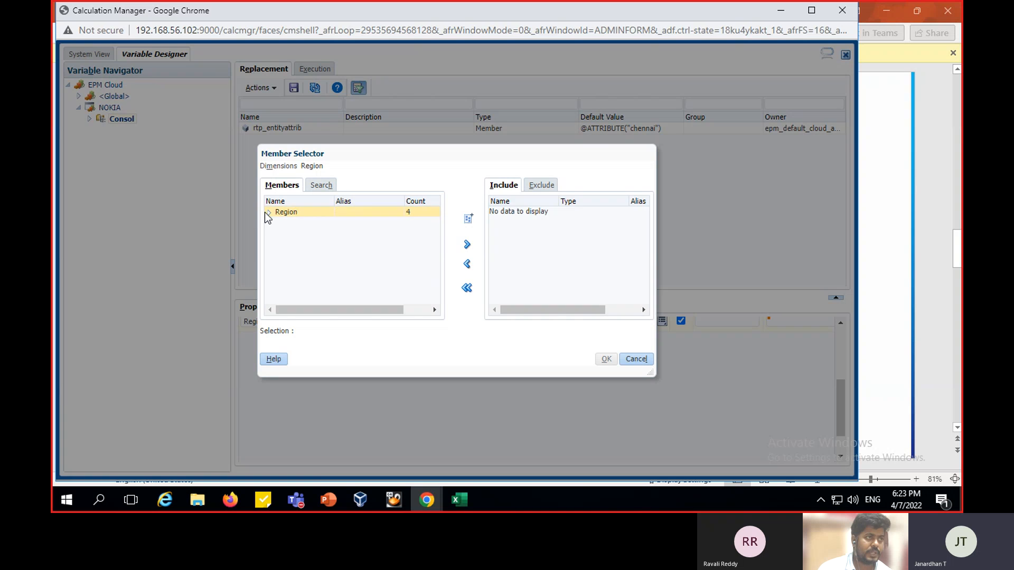
pyautogui.click(267, 213)
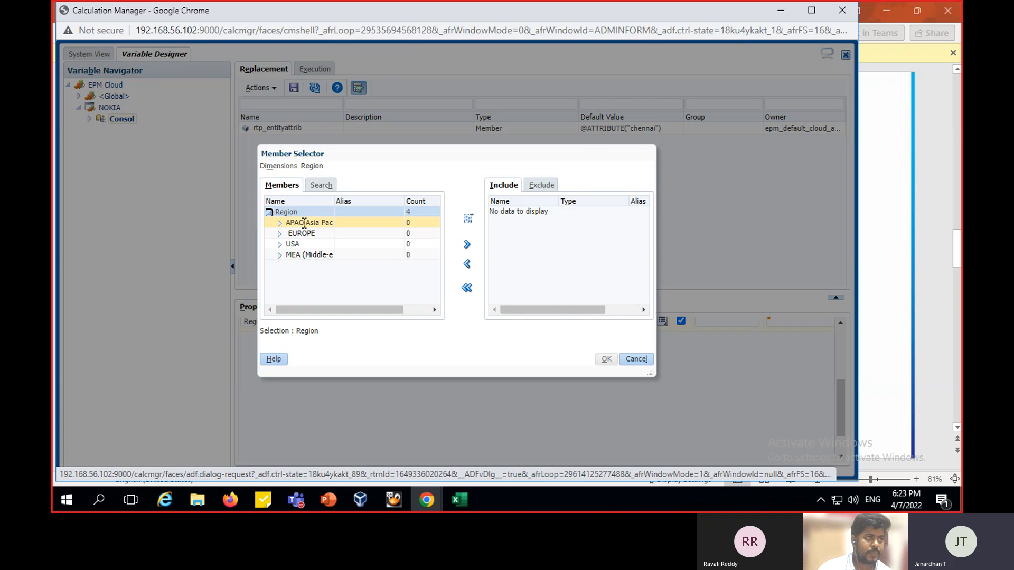
pyautogui.click(304, 222)
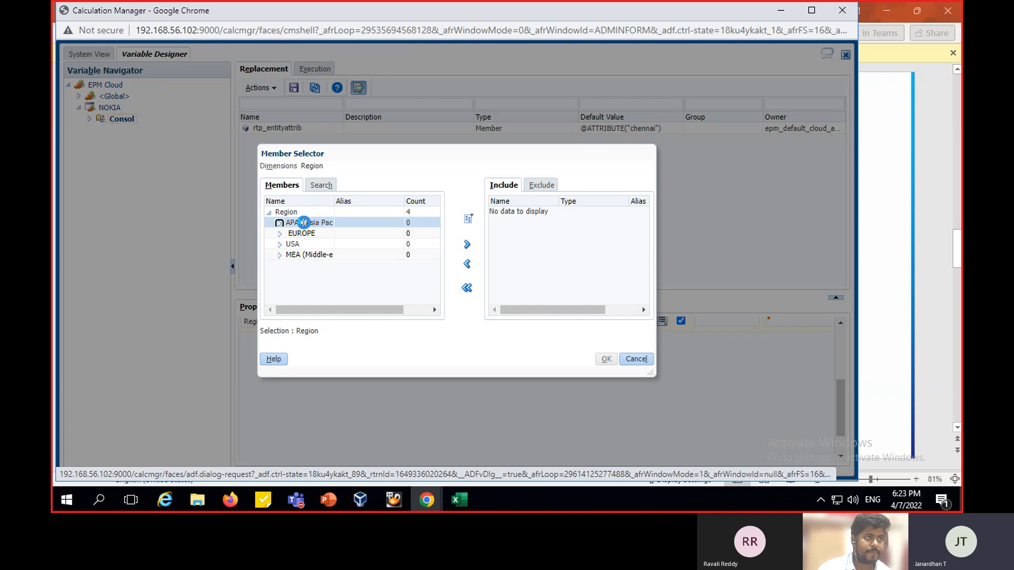
pyautogui.click(464, 248)
pyautogui.click(296, 234)
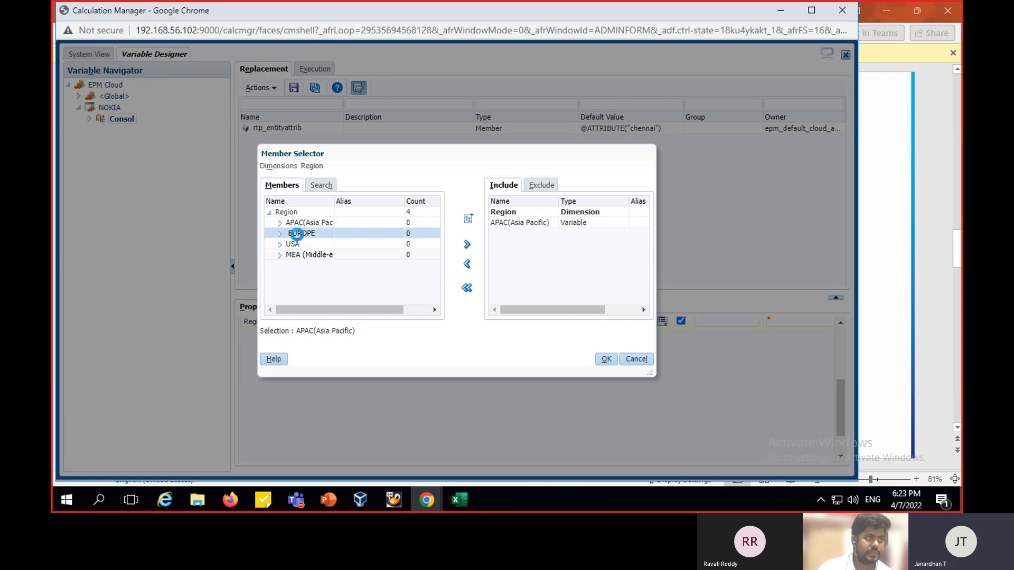
pyautogui.click(467, 245)
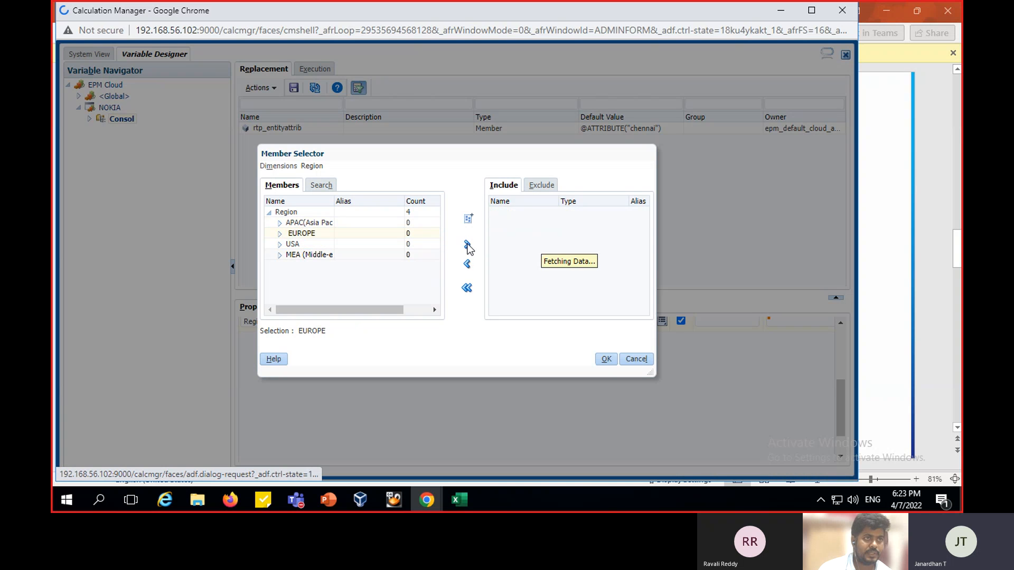
pyautogui.click(604, 359)
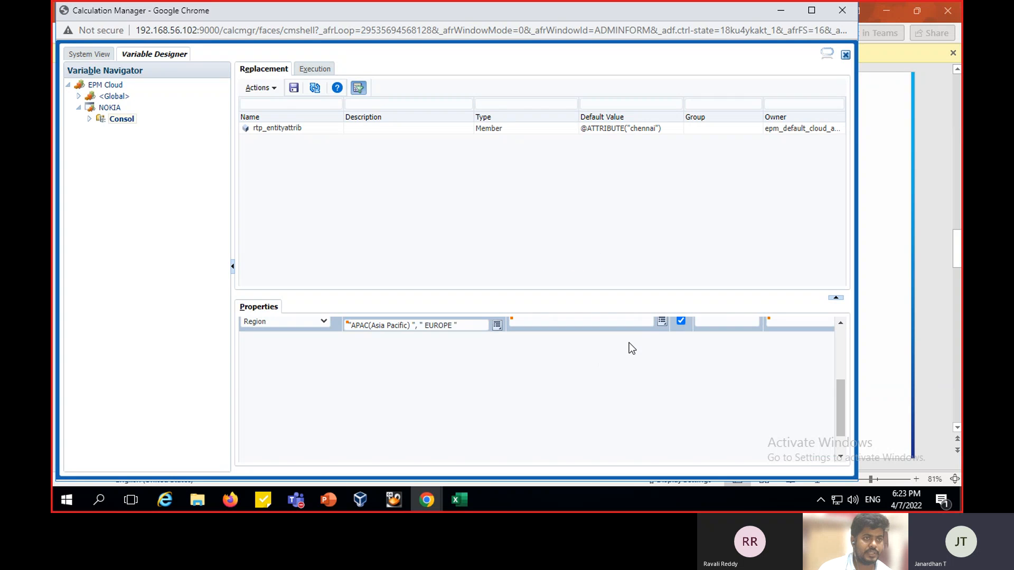
# Set the default value of rtp_entityattrib1 to the Region member
pyautogui.click(662, 321)
pyautogui.click(679, 292)
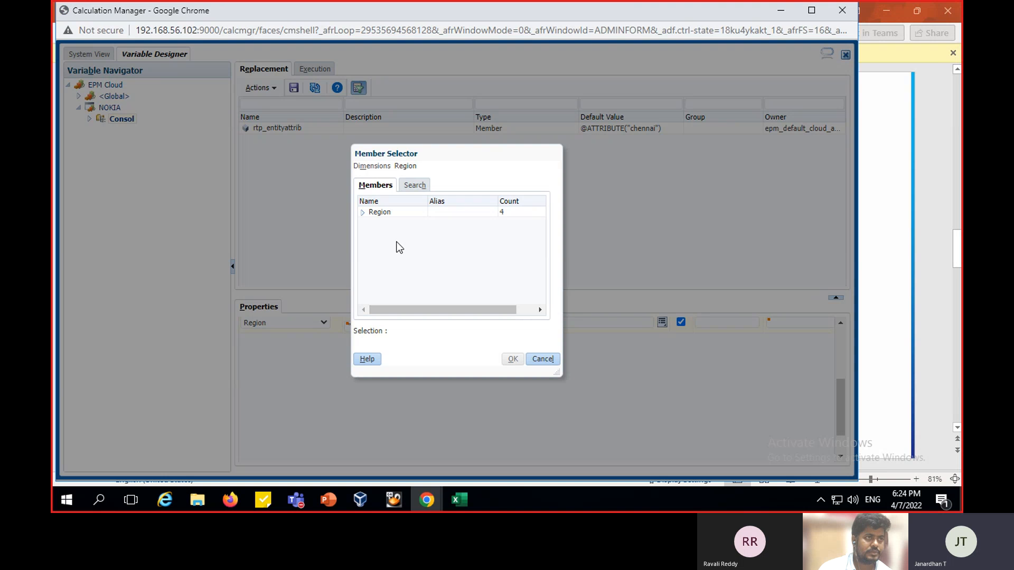
pyautogui.click(376, 212)
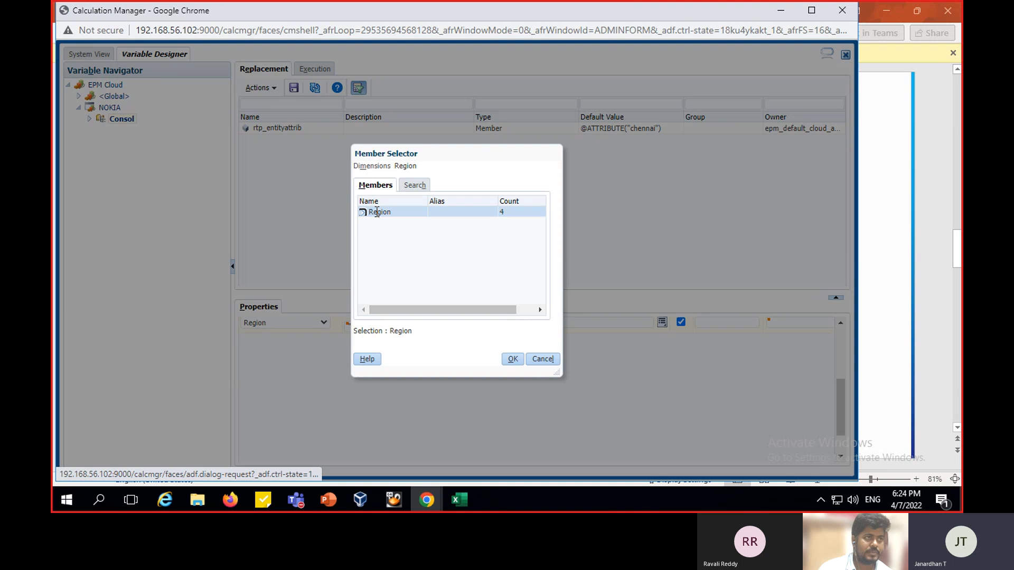
pyautogui.click(512, 360)
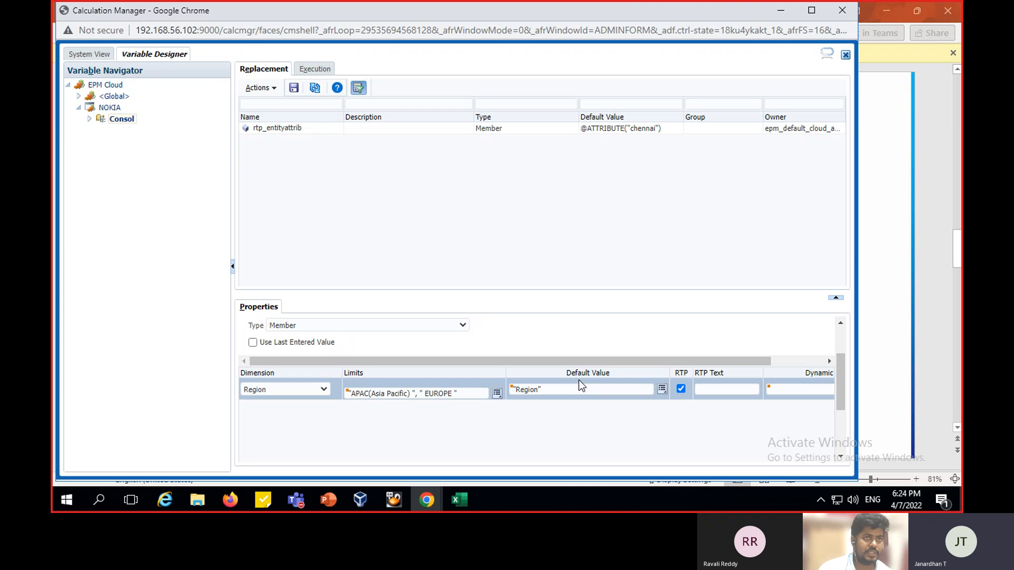
pyautogui.click(662, 392)
pyautogui.click(680, 364)
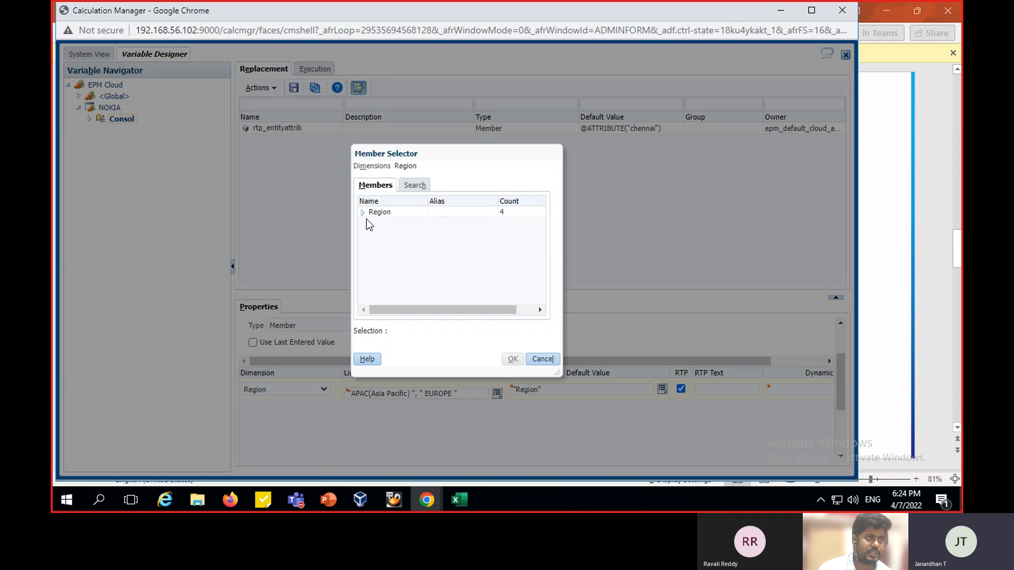
pyautogui.click(362, 213)
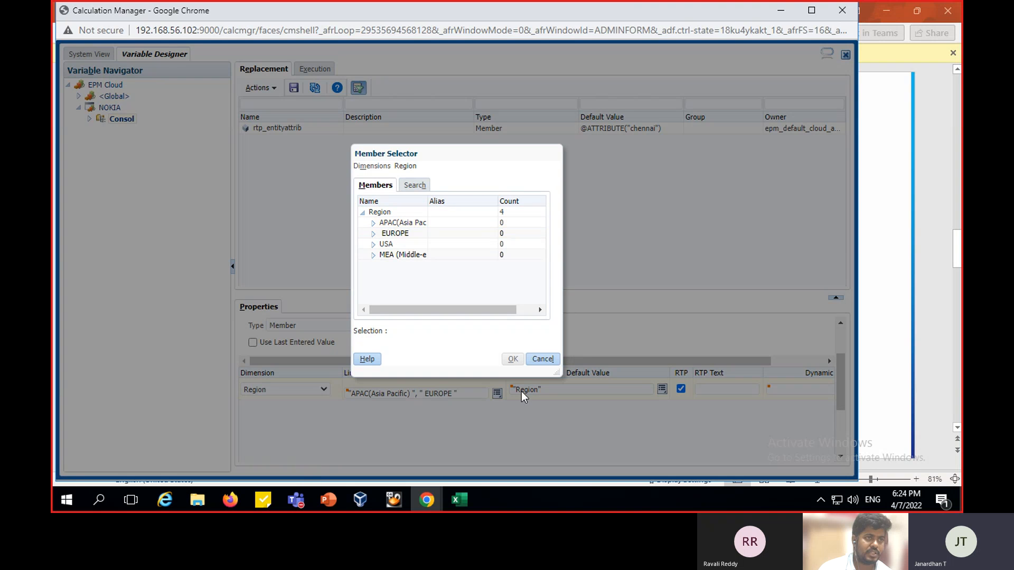
pyautogui.click(538, 359)
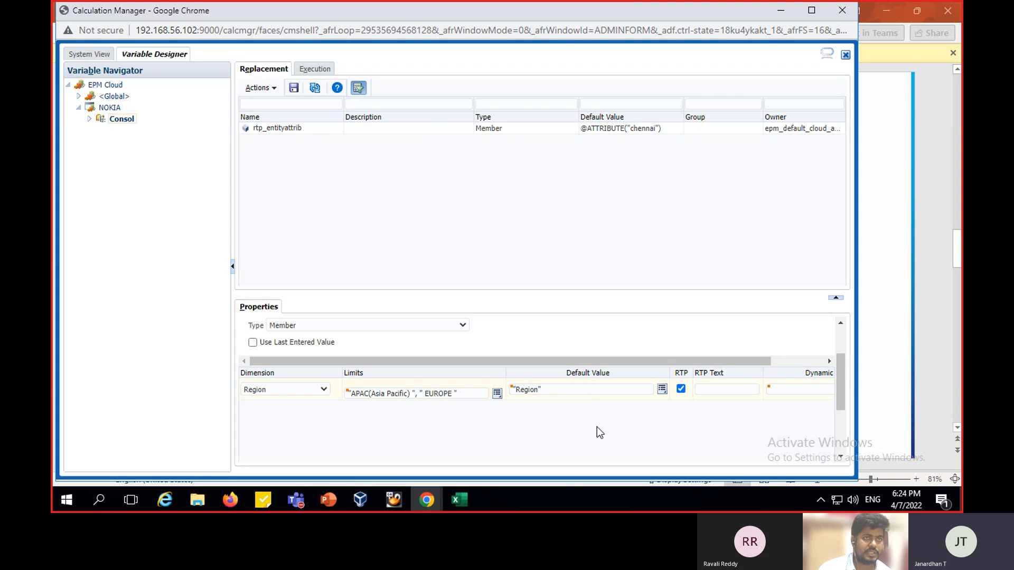
# Try to save rtp_entityattrib1 and fill in its RTP text with the prompt beginning "please enter the"
pyautogui.scroll(2, 597, 427)
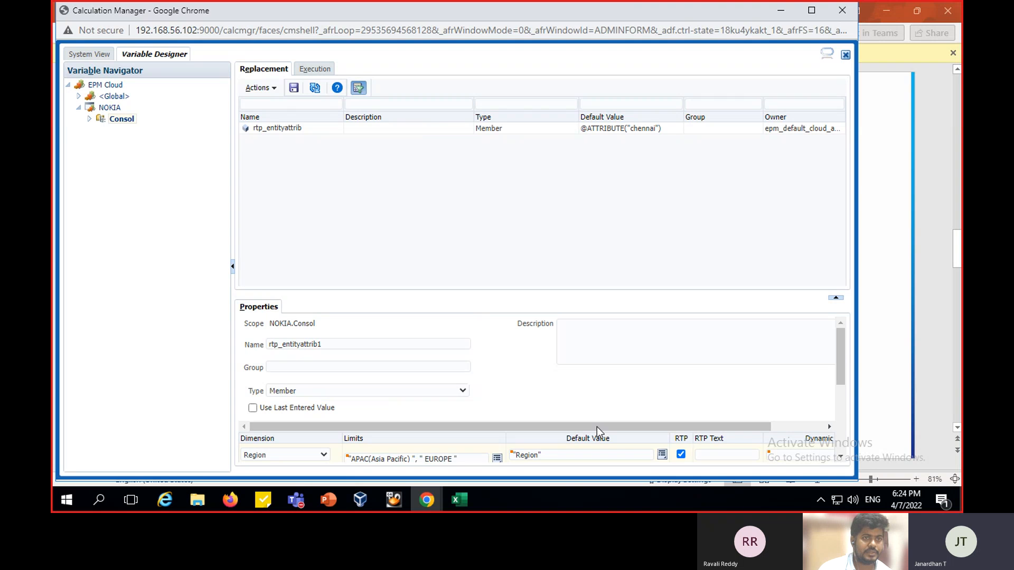
pyautogui.click(293, 87)
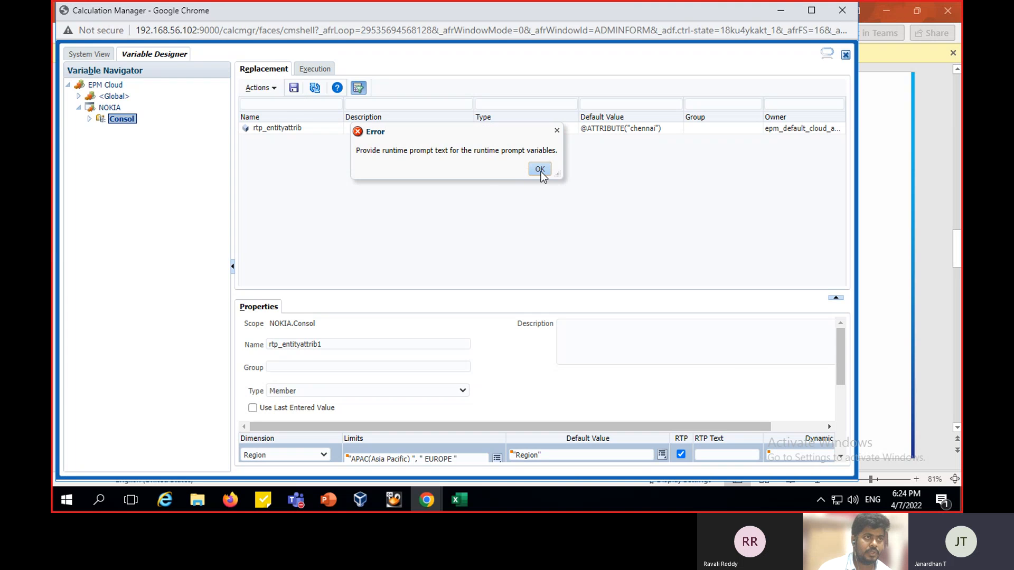
pyautogui.click(540, 170)
pyautogui.scroll(-2, 496, 351)
pyautogui.scroll(2, 495, 354)
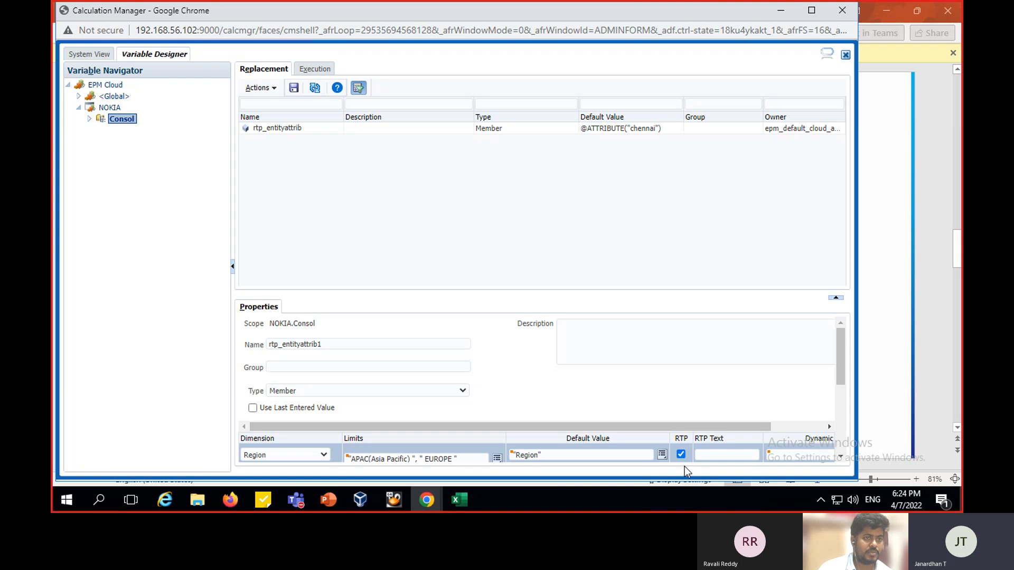
pyautogui.click(712, 456)
pyautogui.click(734, 432)
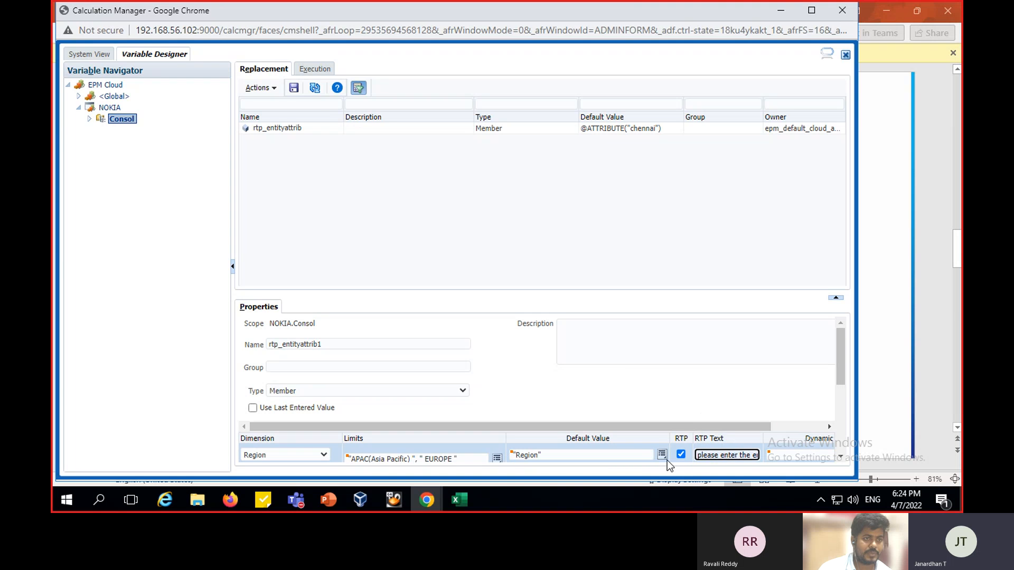
# Set the default value of rtp_entityattrib1 to the Region member USA and save the variable
pyautogui.click(662, 456)
pyautogui.click(682, 427)
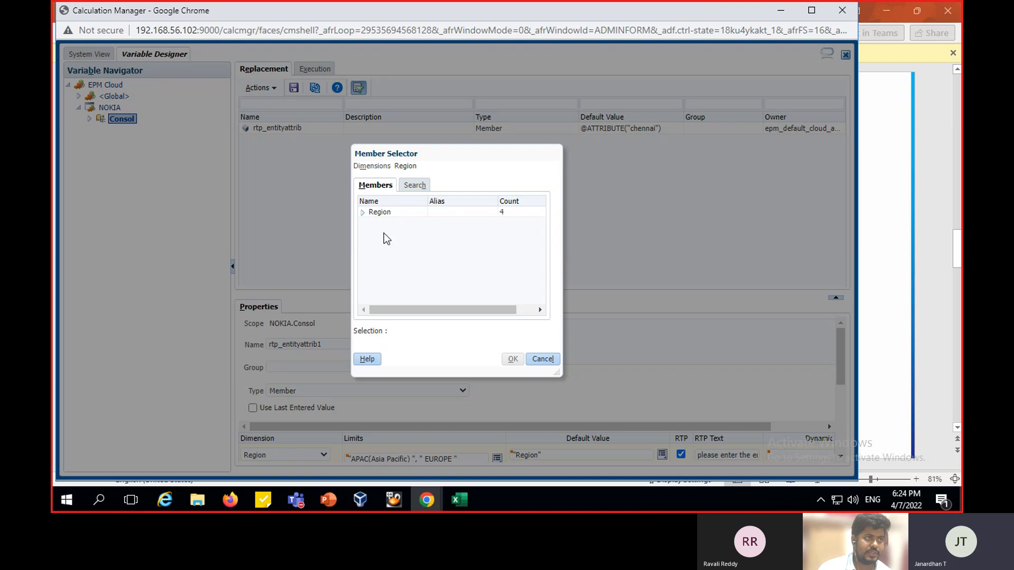
pyautogui.click(363, 213)
pyautogui.click(386, 243)
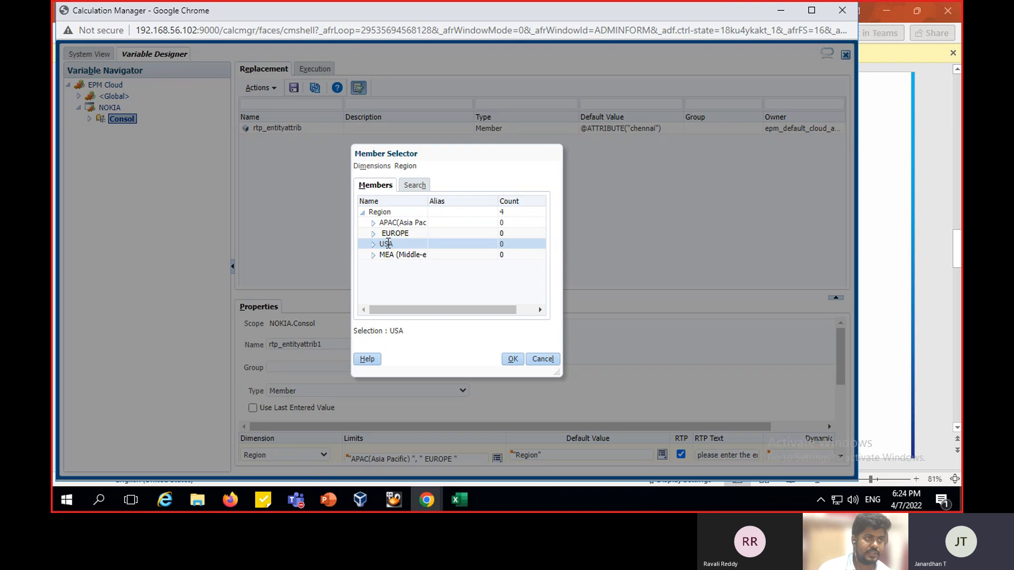
pyautogui.click(513, 360)
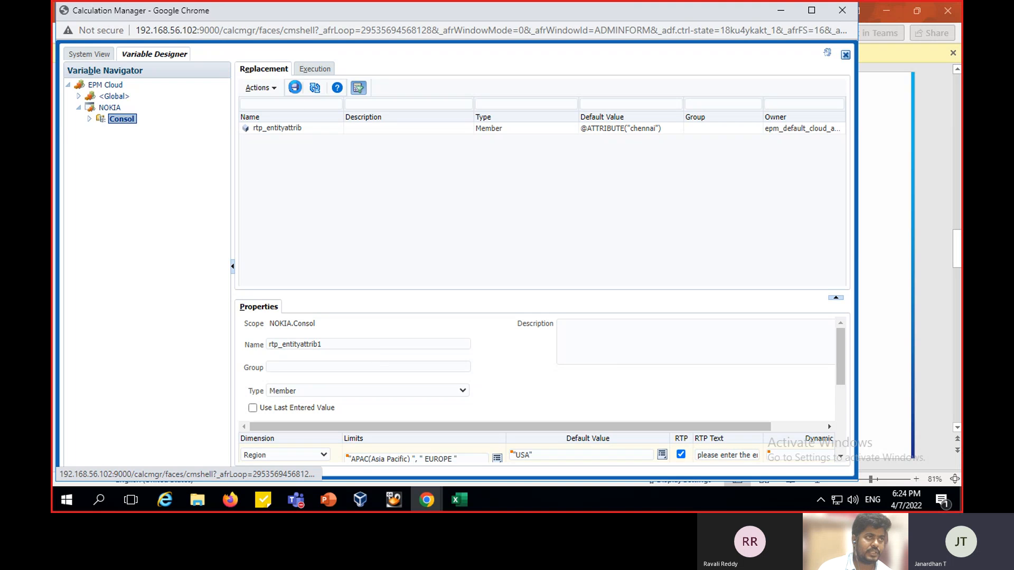
pyautogui.click(294, 89)
pyautogui.click(490, 284)
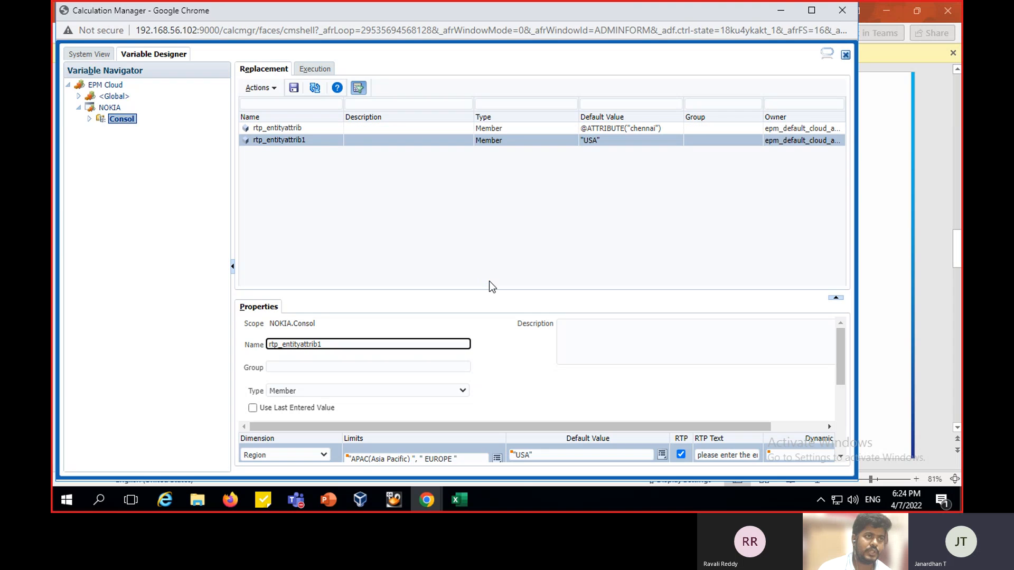
# Switch to PowerPoint, review the RTP slide and go to slide 6 on attribute dimensions in business rules
pyautogui.click(338, 499)
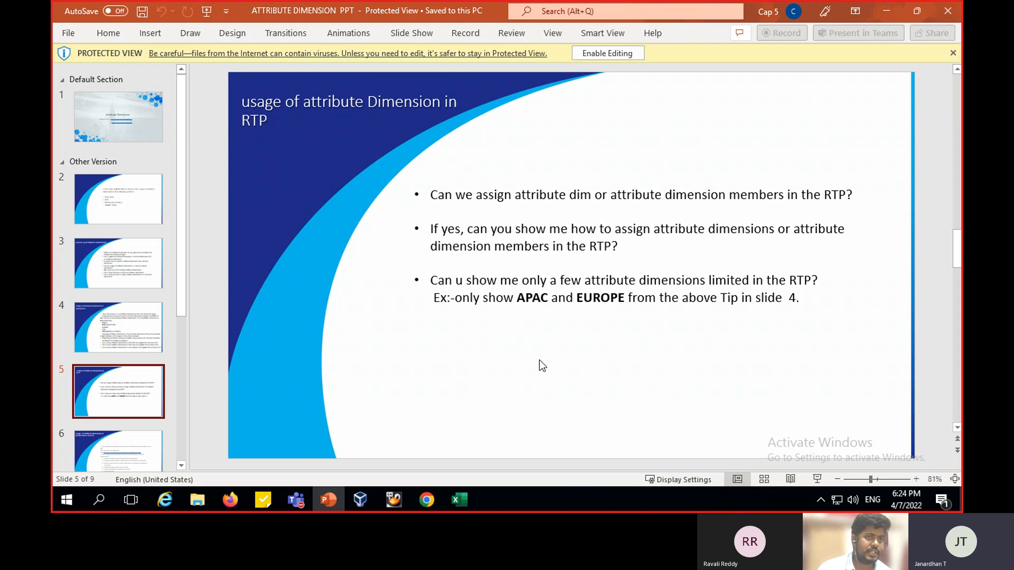
pyautogui.click(576, 370)
pyautogui.click(463, 297)
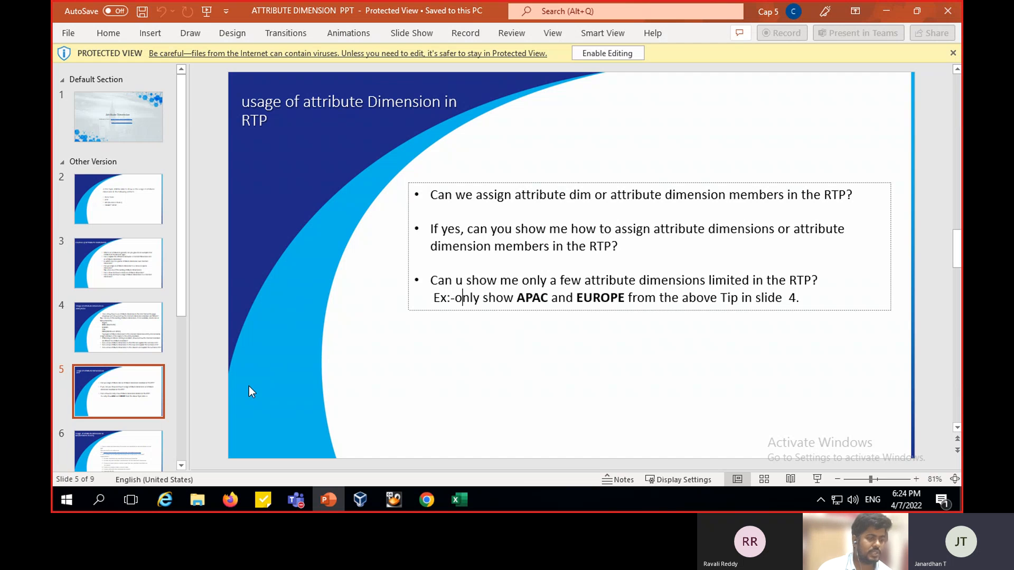
pyautogui.click(126, 449)
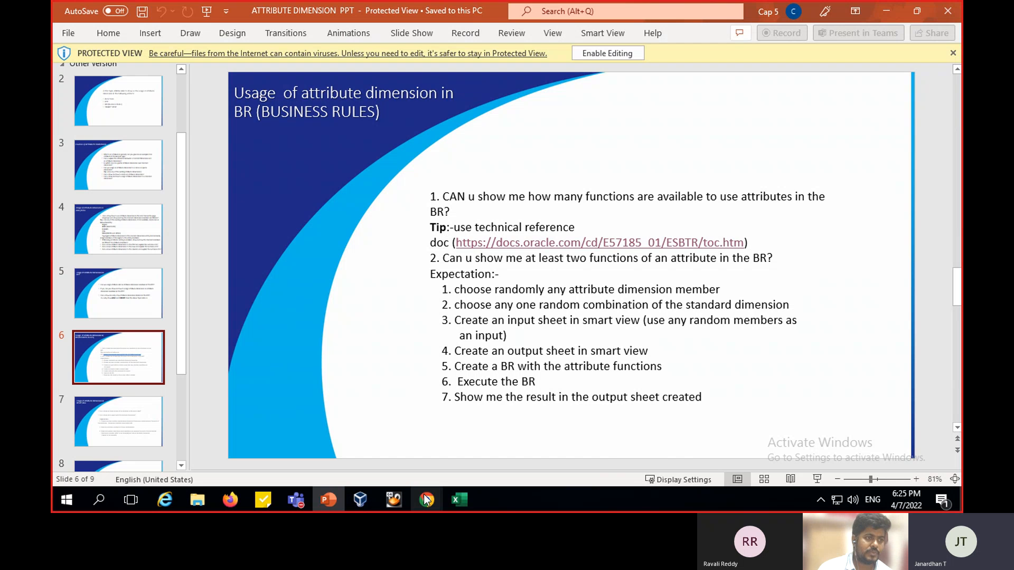
# Return to Calculation Manager and list the existing rules of NOKIA's Consol cube in the System View
pyautogui.moveTo(429, 498)
pyautogui.click(557, 443)
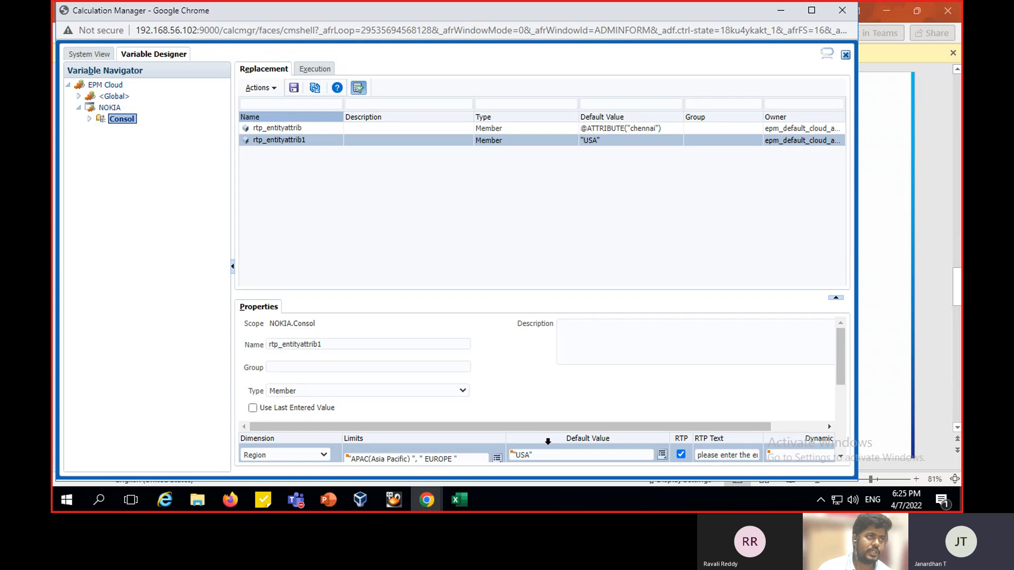
pyautogui.click(101, 57)
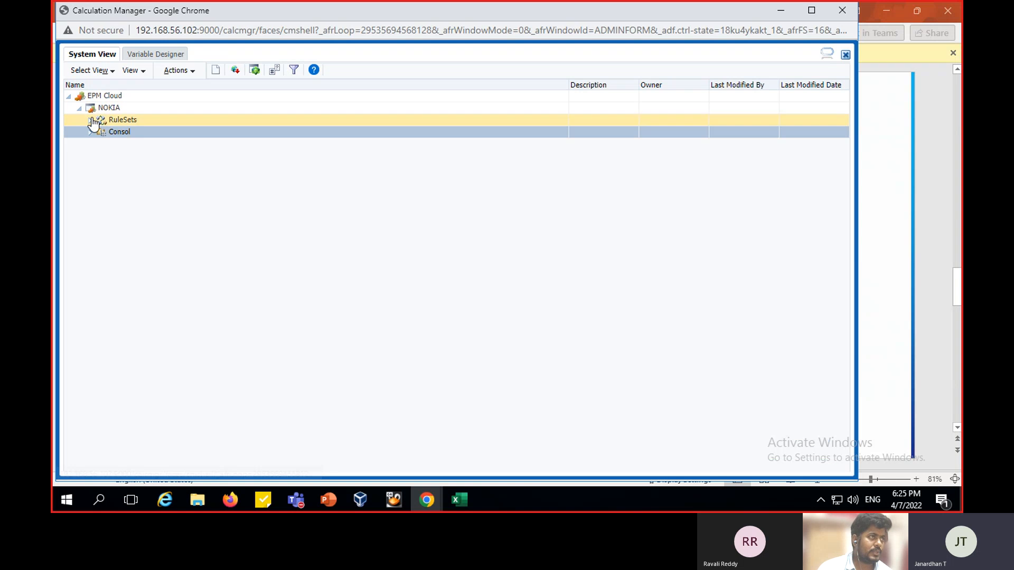
pyautogui.click(90, 133)
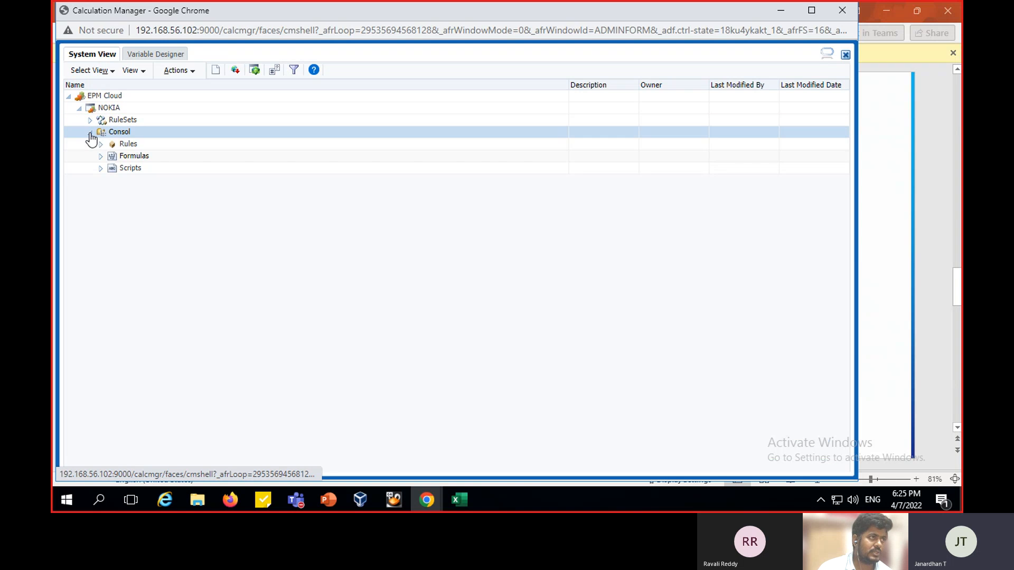
pyautogui.click(124, 144)
pyautogui.doubleClick(124, 144)
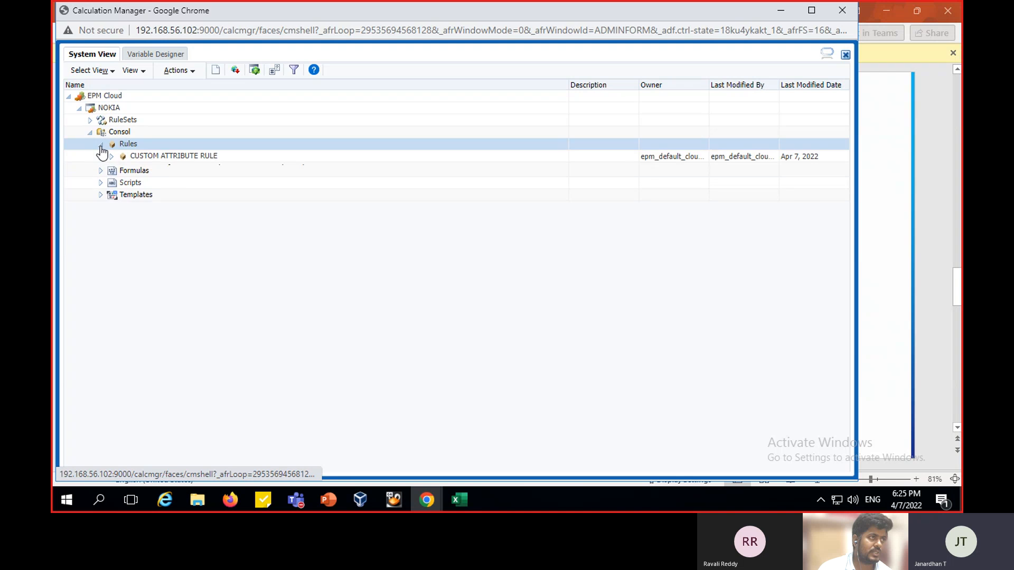
pyautogui.click(146, 156)
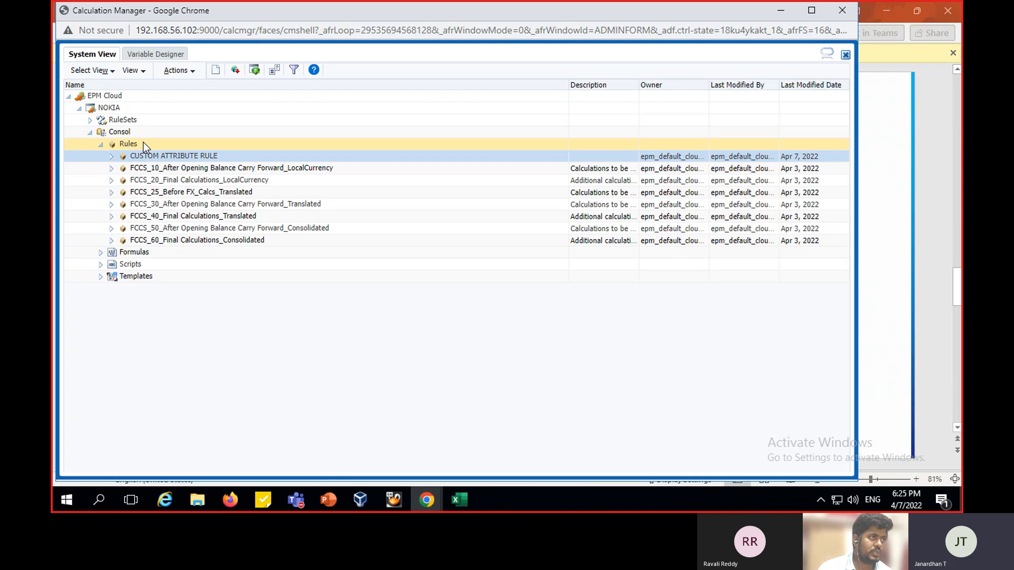
# Create a new rule named "custom rule 2" for the Consol cube of NOKIA and open it
pyautogui.click(143, 143)
pyautogui.click(191, 76)
pyautogui.click(194, 84)
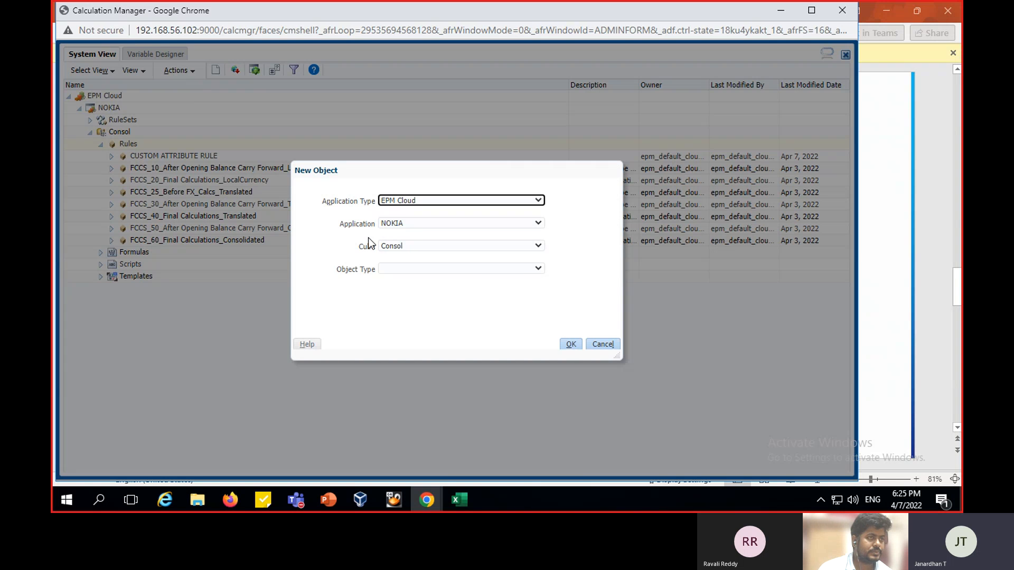
pyautogui.click(489, 270)
pyautogui.click(464, 308)
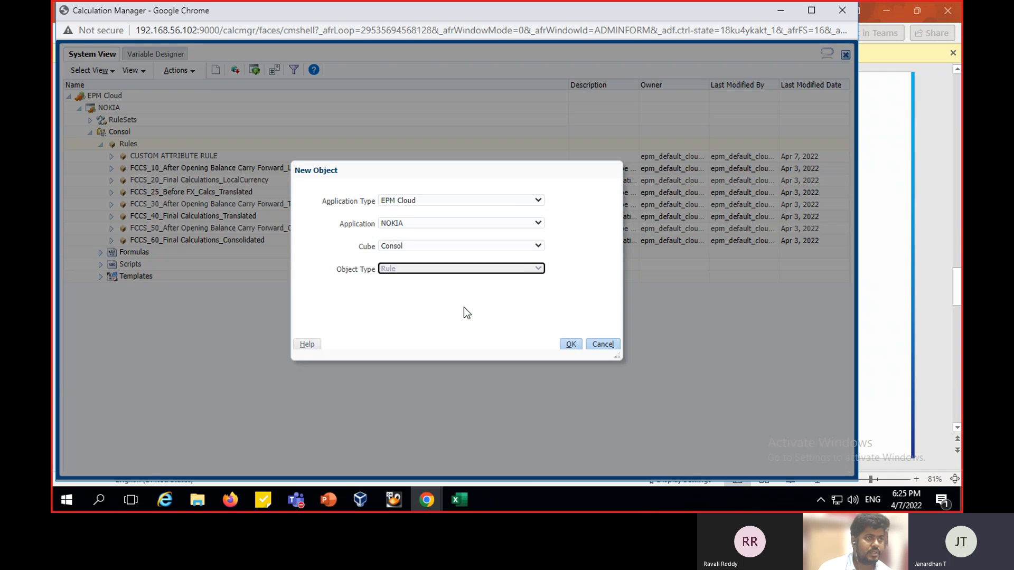
pyautogui.write('custom rile 2')
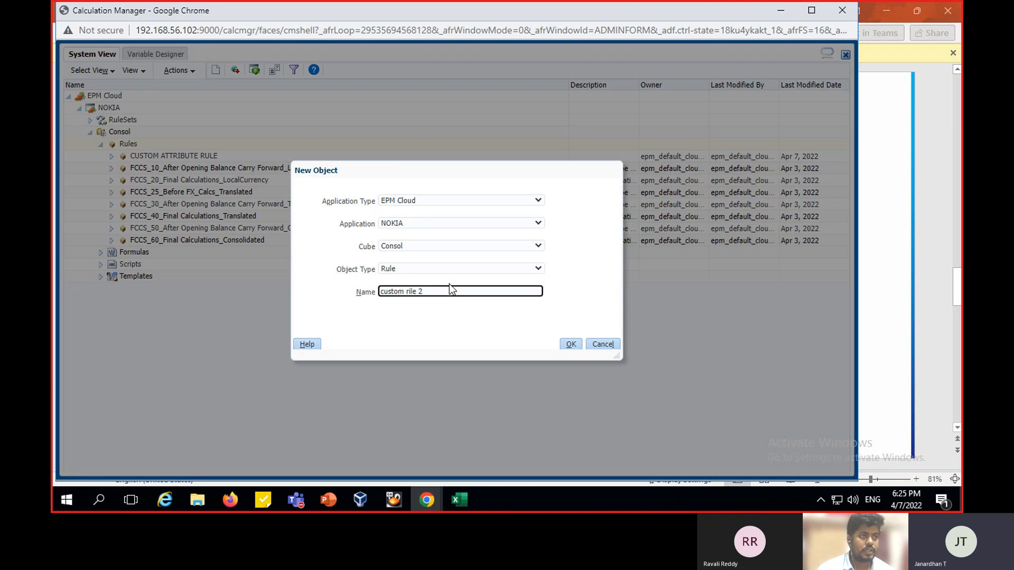
pyautogui.click(412, 292)
pyautogui.press('BackSpace')
pyautogui.write('u')
pyautogui.click(577, 347)
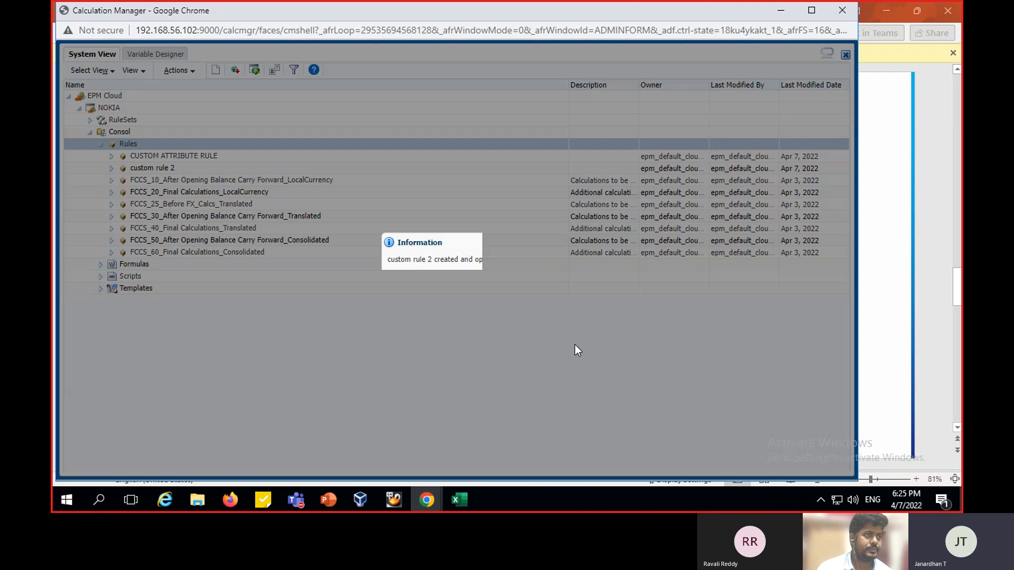
pyautogui.click(516, 277)
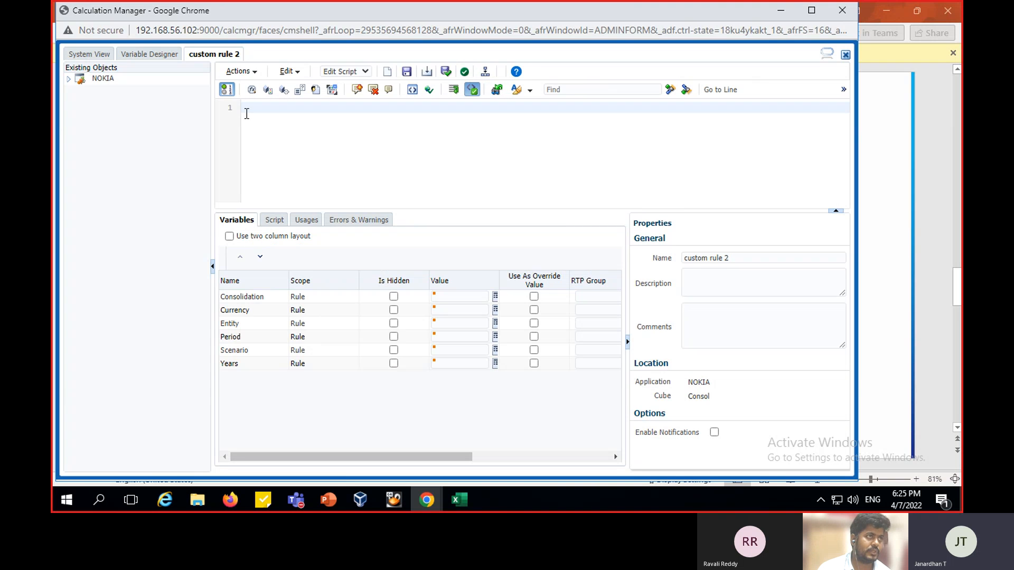
# Copy the variable name rtp_entityattrib1 into a FIX statement in custom rule 2 and close the block with ENDFIX
pyautogui.click(151, 54)
pyautogui.moveTo(323, 345); pyautogui.dragTo(267, 348)
pyautogui.hotkey('ctrl', 'c')
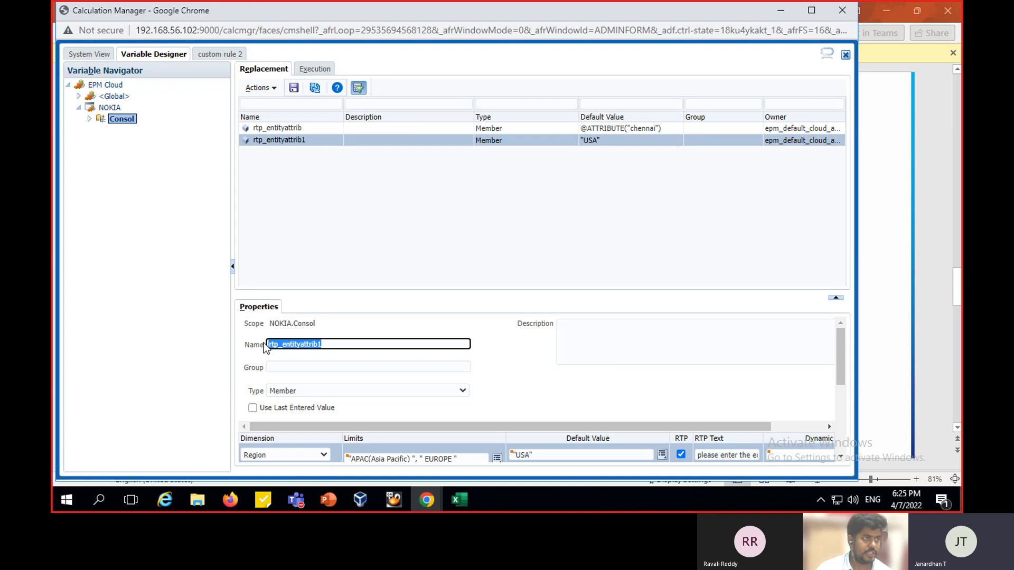
pyautogui.click(203, 55)
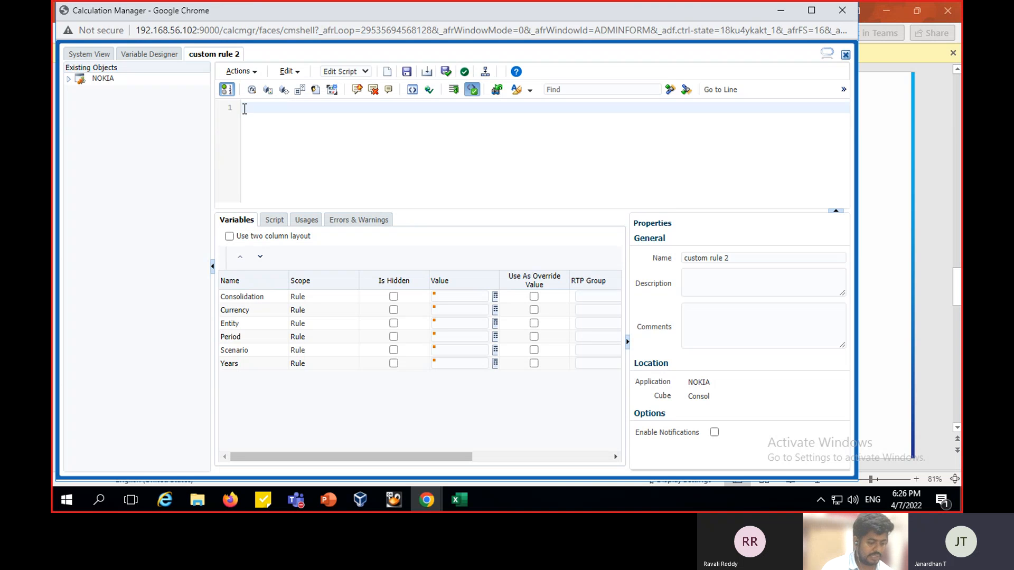
pyautogui.write('FIX(')
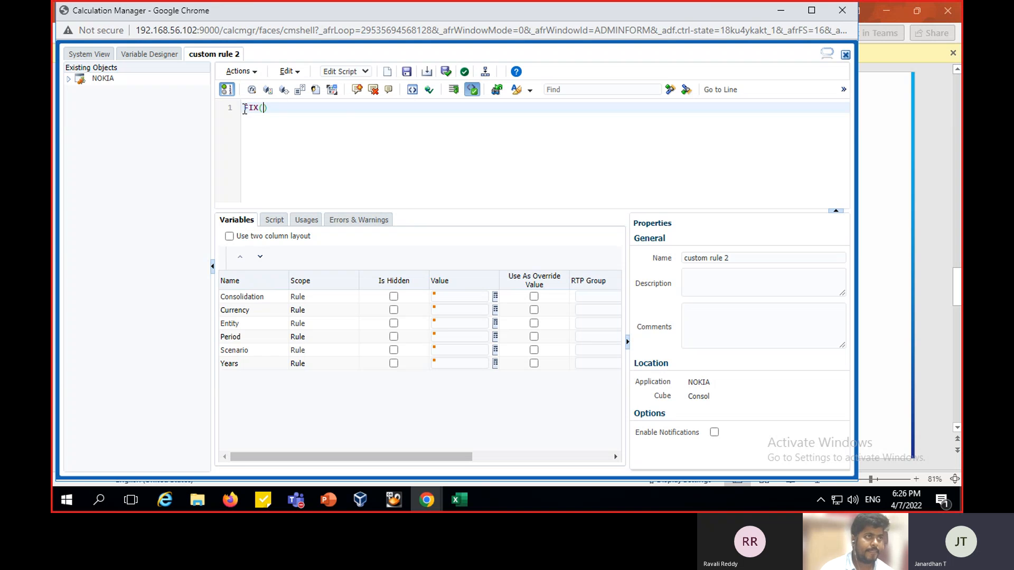
pyautogui.hotkey('ctrl', 'v')
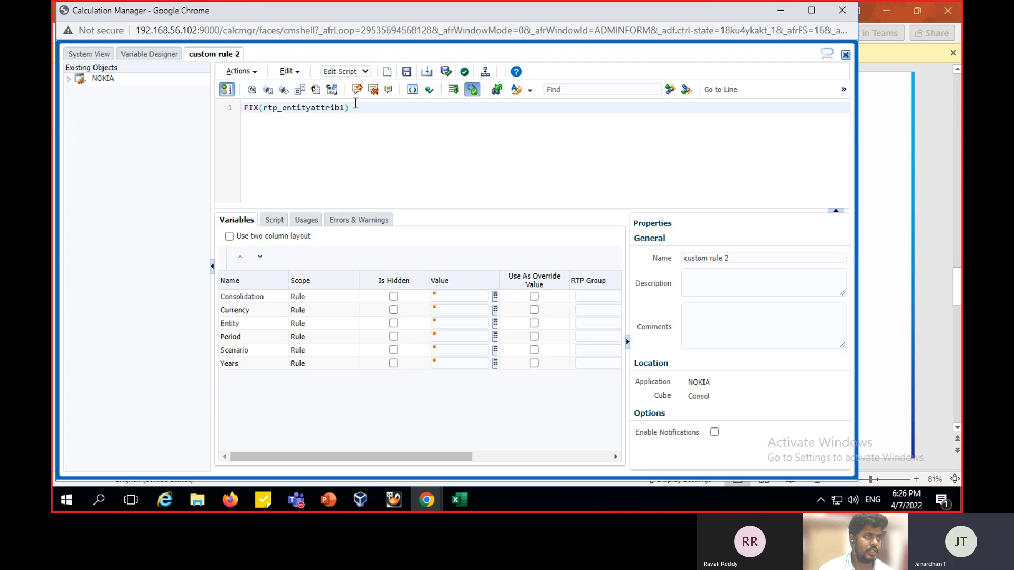
pyautogui.press('Return')
pyautogui.write('EN')
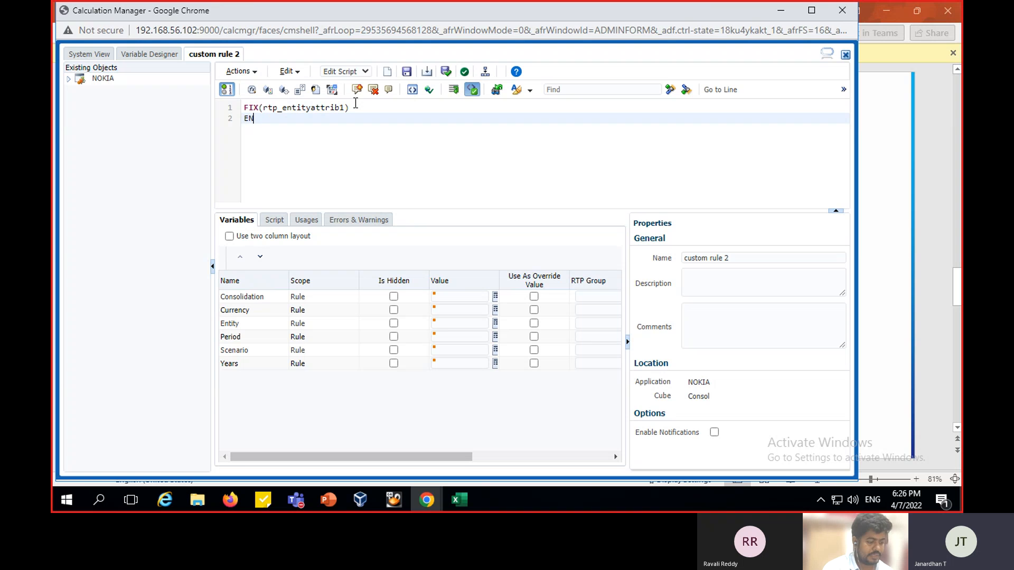
pyautogui.write('DFIX')
pyautogui.press('Return')
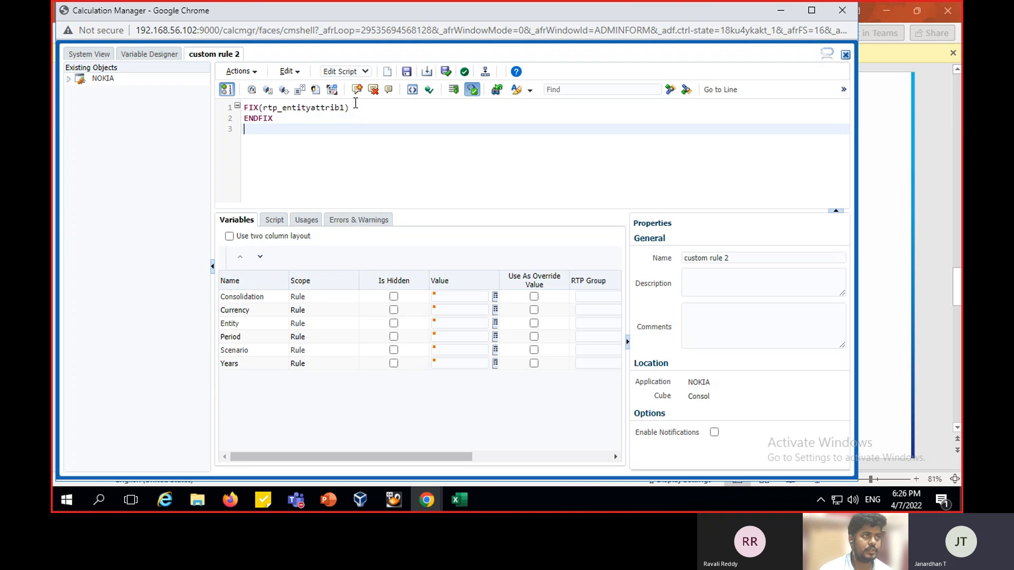
# Open the list of all functions for the rule script and recheck the business rules slide in PowerPoint
pyautogui.click(254, 94)
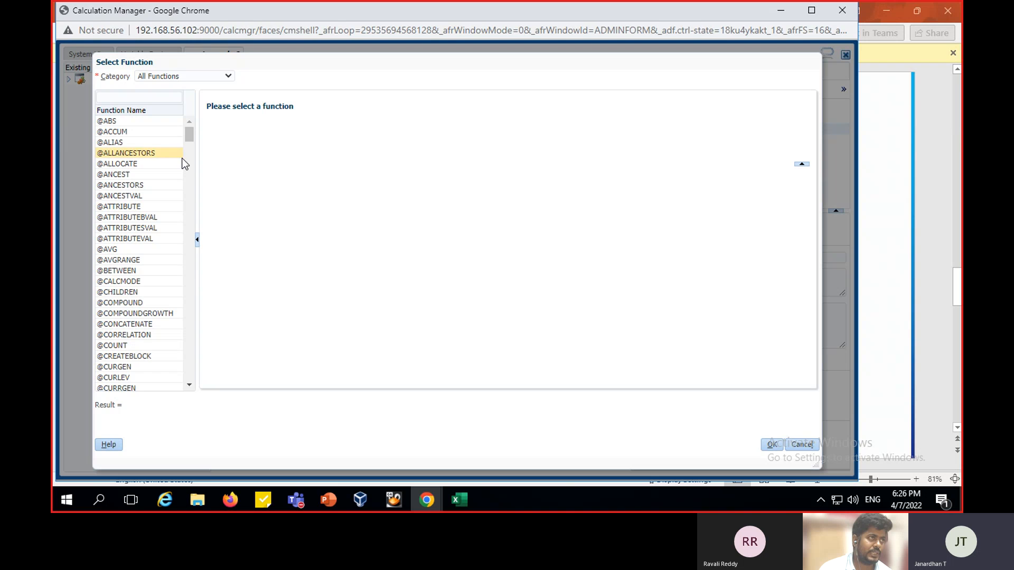
pyautogui.click(336, 497)
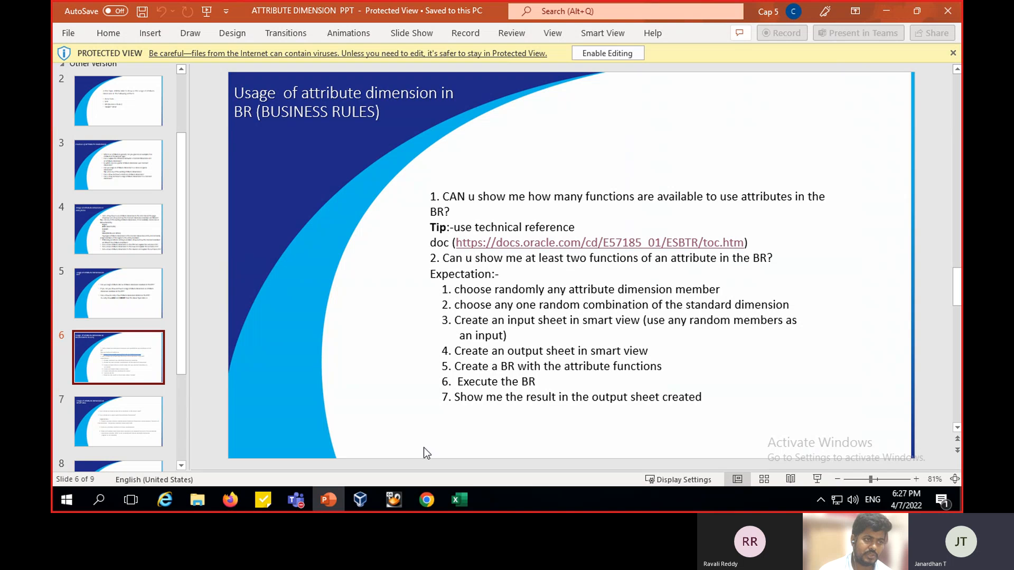
# Switch back to Calculation Manager, close the function list and add a second, empty FIX() statement below the first ENDFIX
pyautogui.moveTo(427, 496)
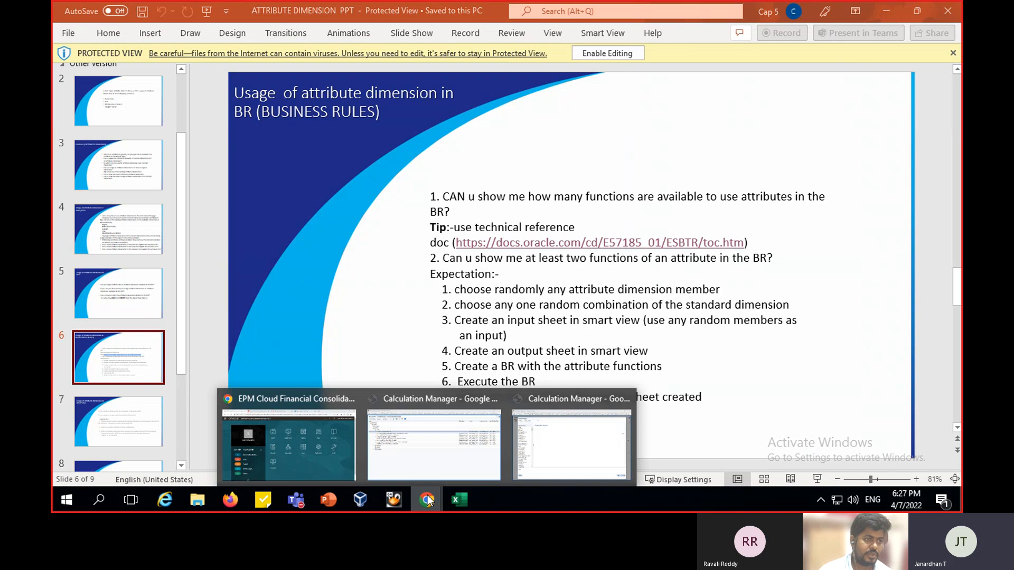
pyautogui.click(411, 452)
pyautogui.moveTo(426, 499)
pyautogui.click(541, 457)
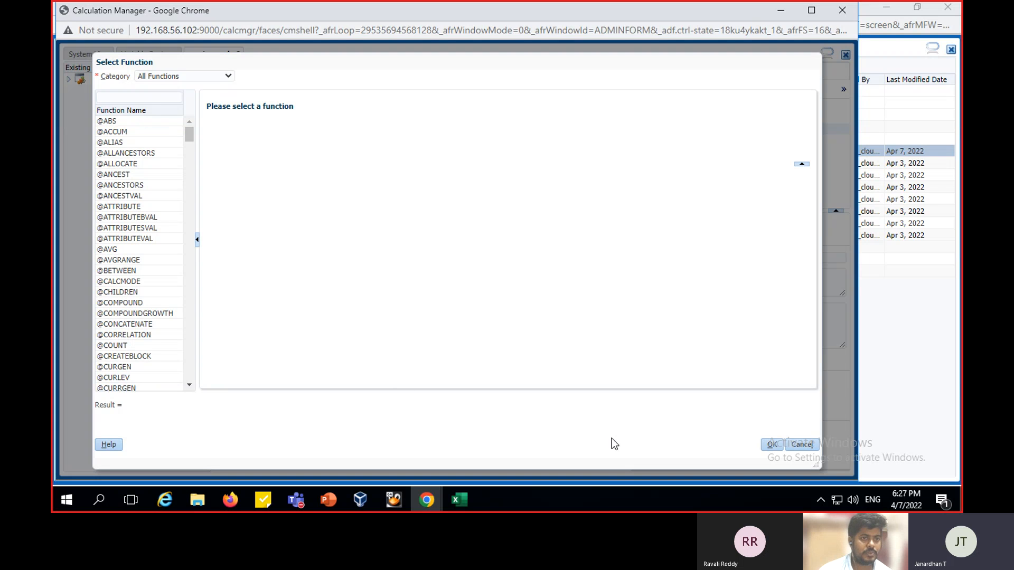
pyautogui.click(771, 444)
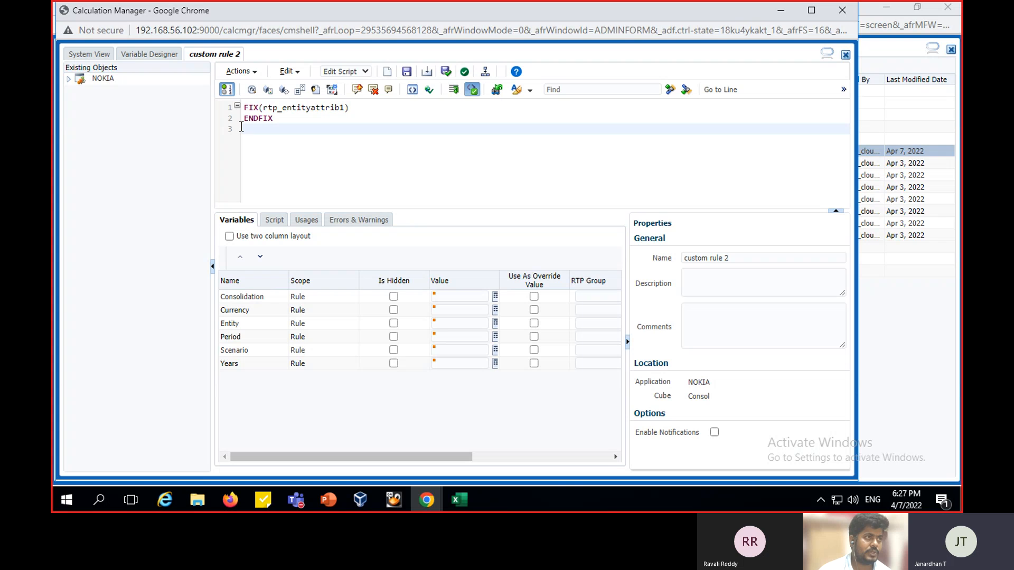
pyautogui.write('FI')
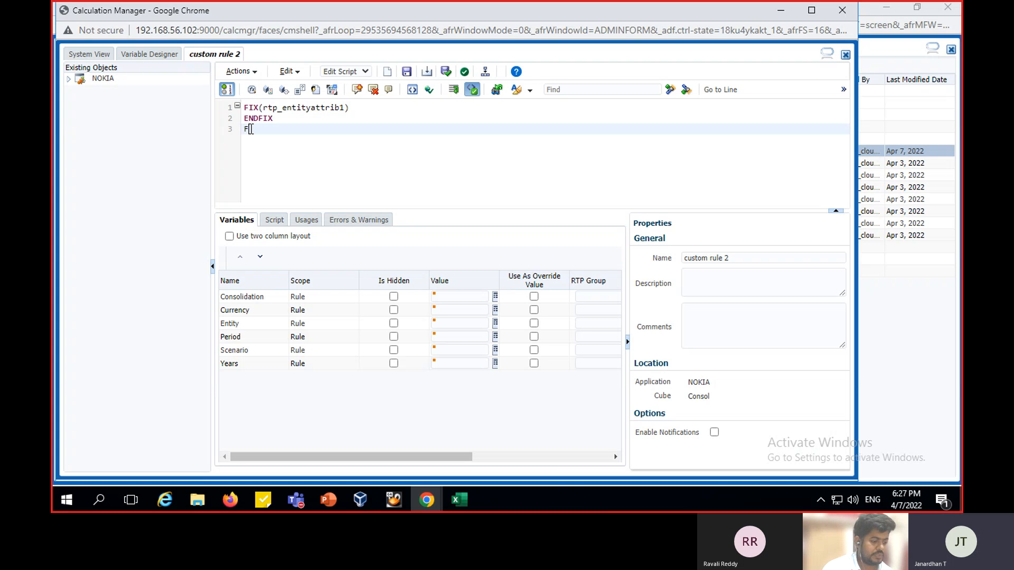
pyautogui.write('(')
pyautogui.press('BackSpace')
pyautogui.write('IX(')
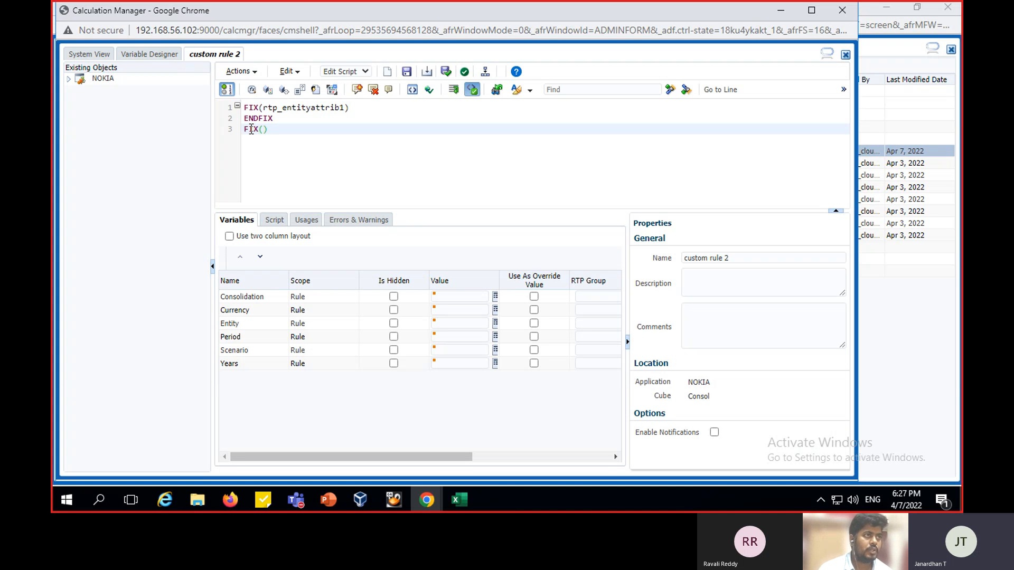
# Enclose the variable name rtp_entityattrib1 in curly braces inside the first FIX statement
pyautogui.click(266, 105)
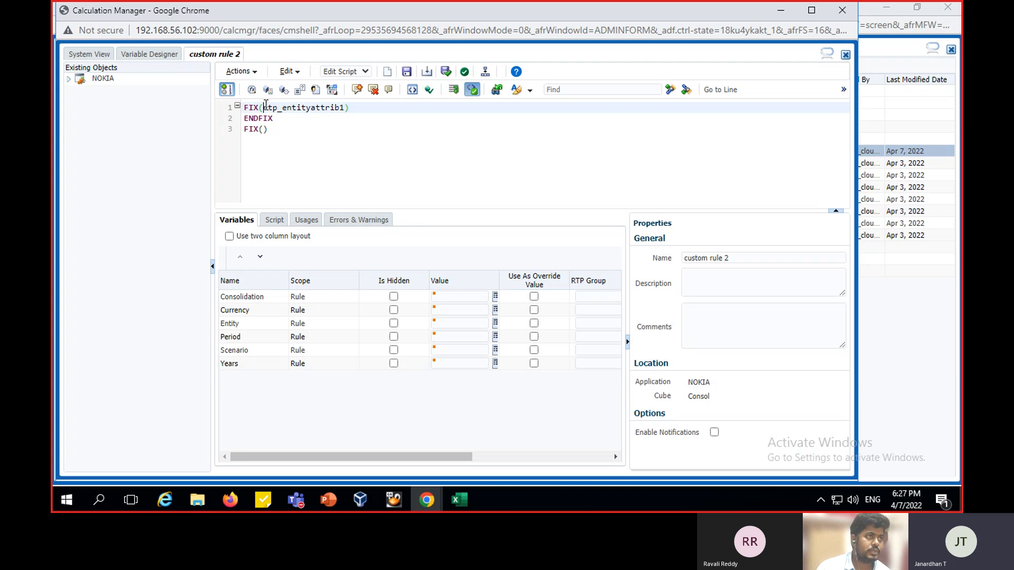
pyautogui.write('{')
pyautogui.click(348, 108)
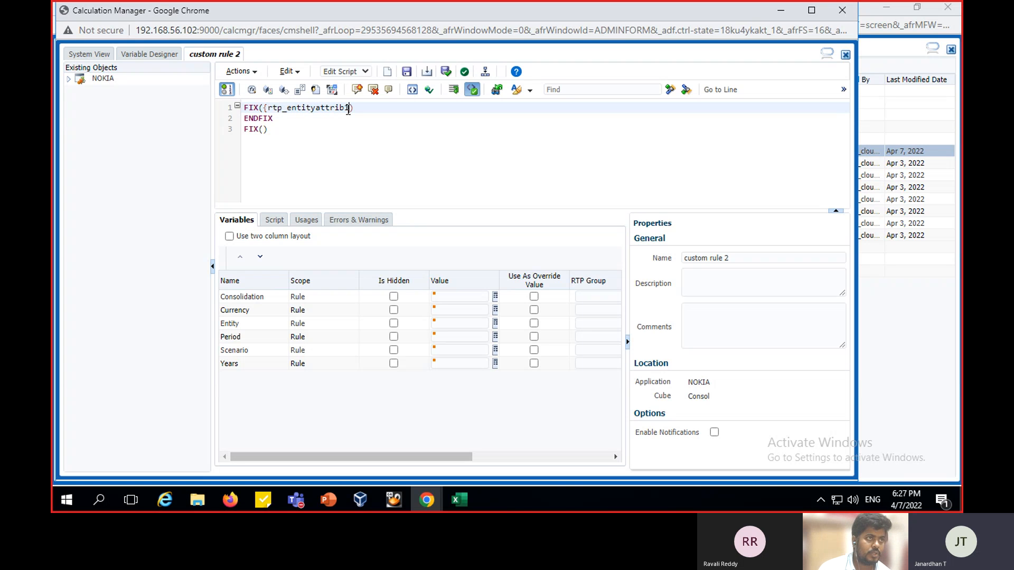
pyautogui.write('}')
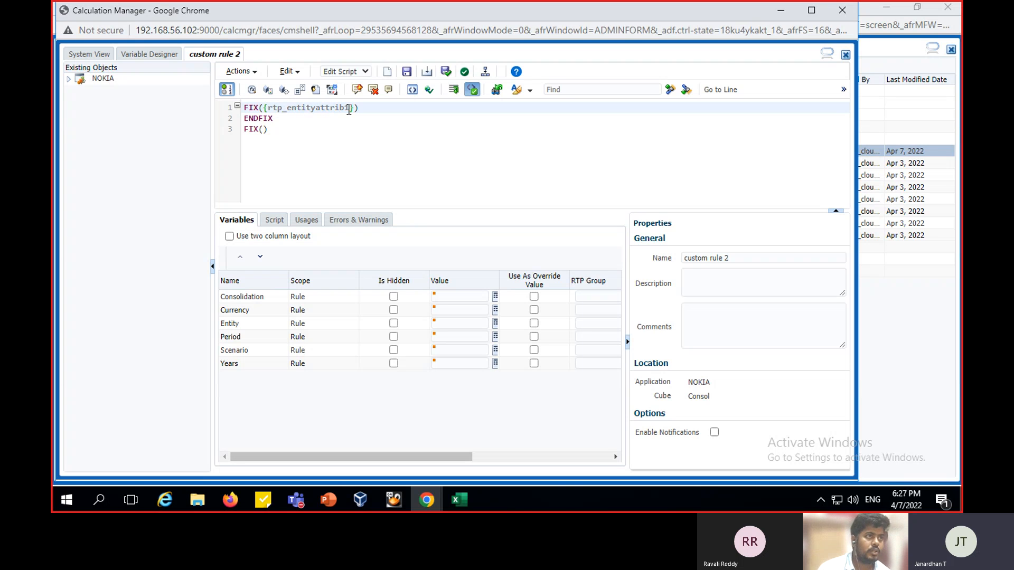
pyautogui.click(264, 129)
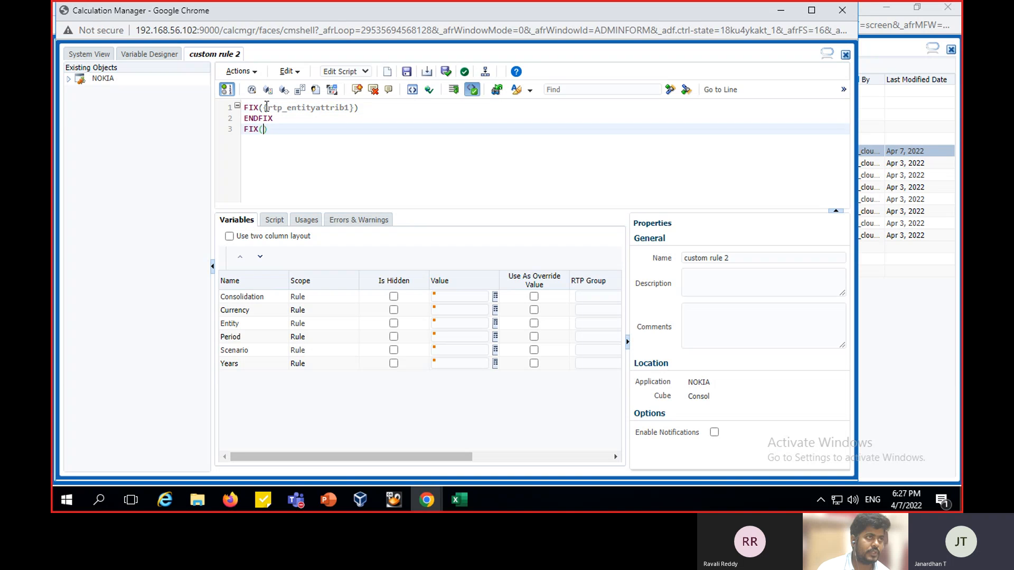
pyautogui.click(252, 90)
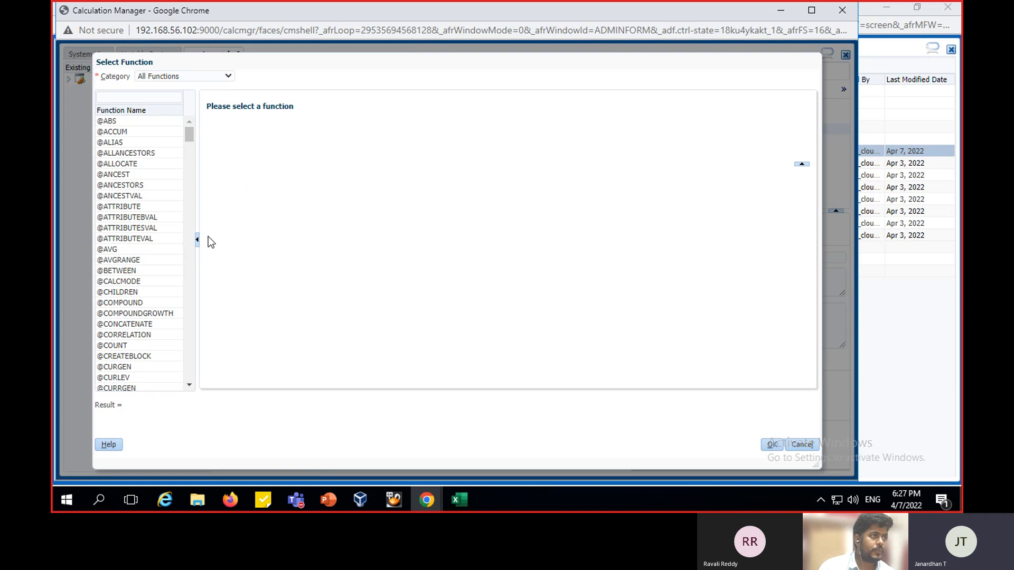
pyautogui.click(140, 206)
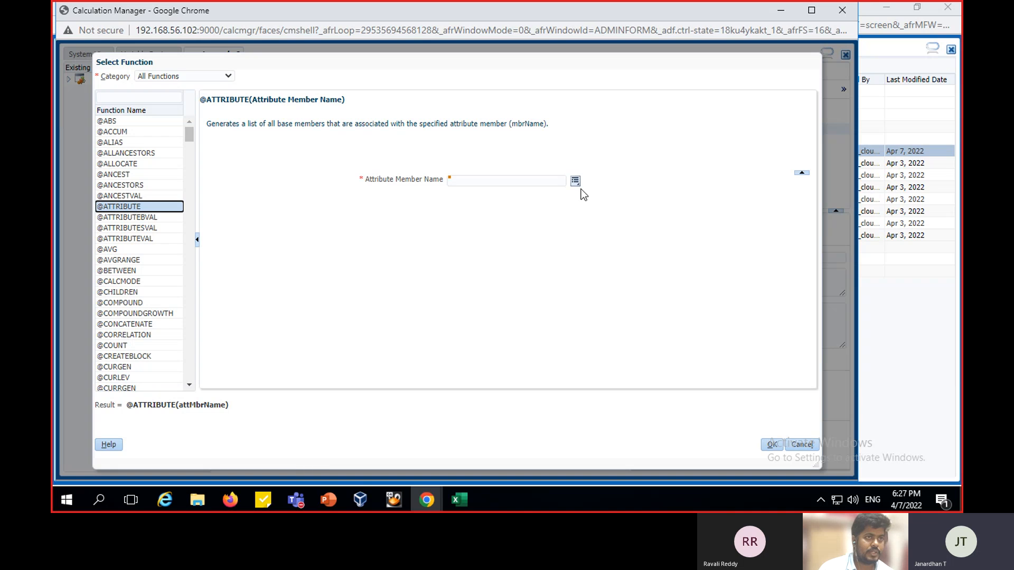
pyautogui.click(576, 182)
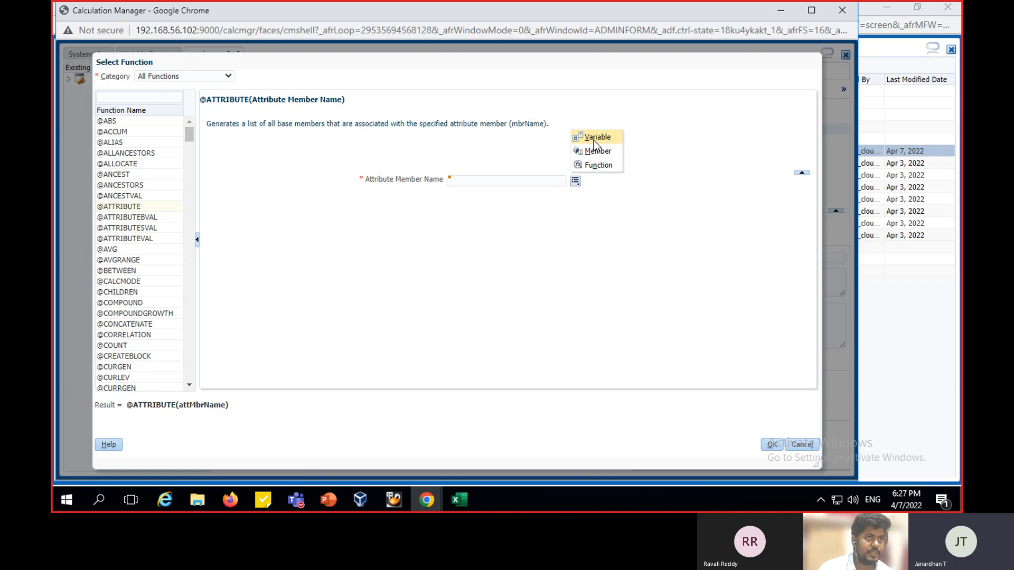
pyautogui.click(596, 150)
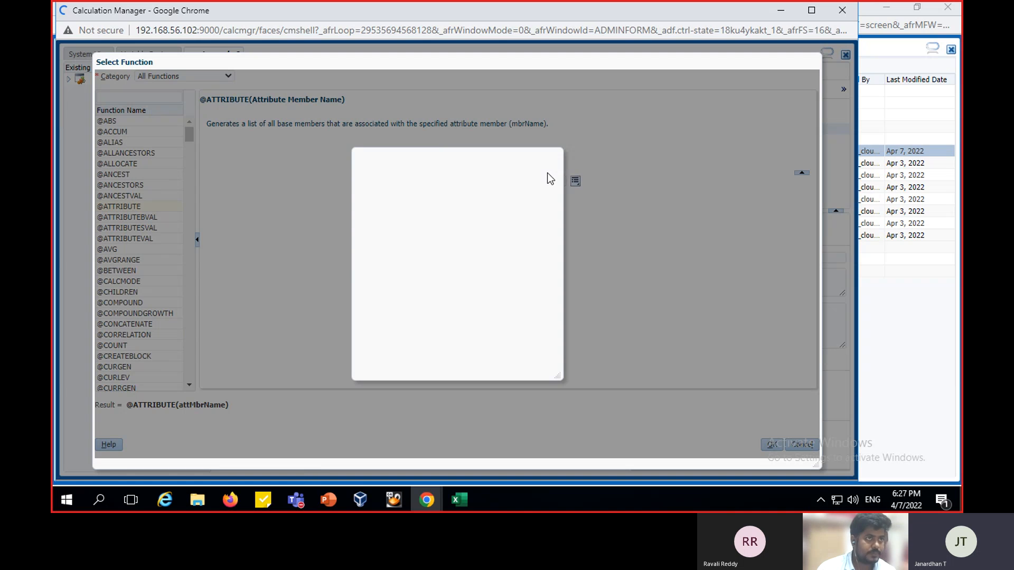
pyautogui.click(442, 174)
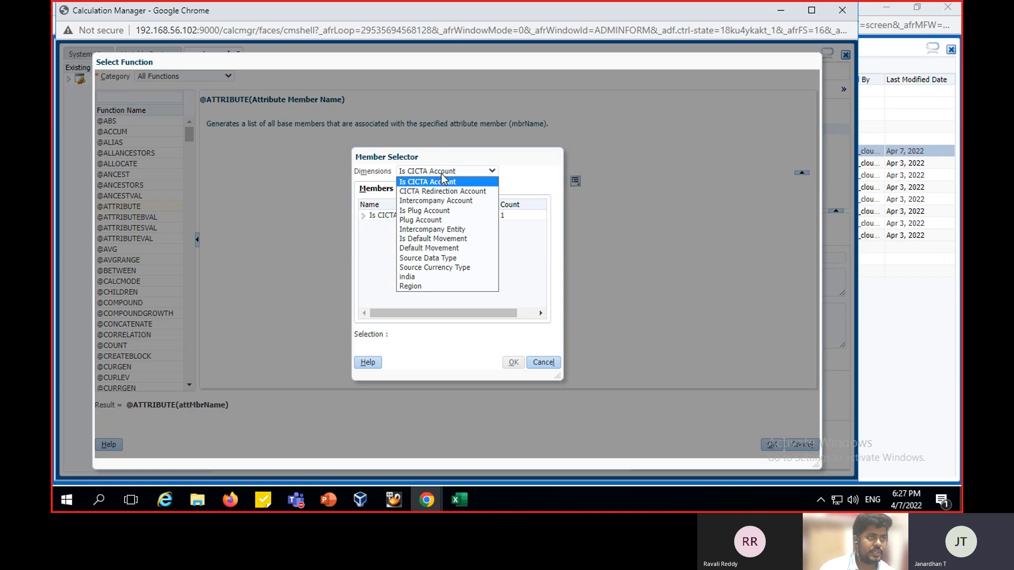
pyautogui.click(432, 287)
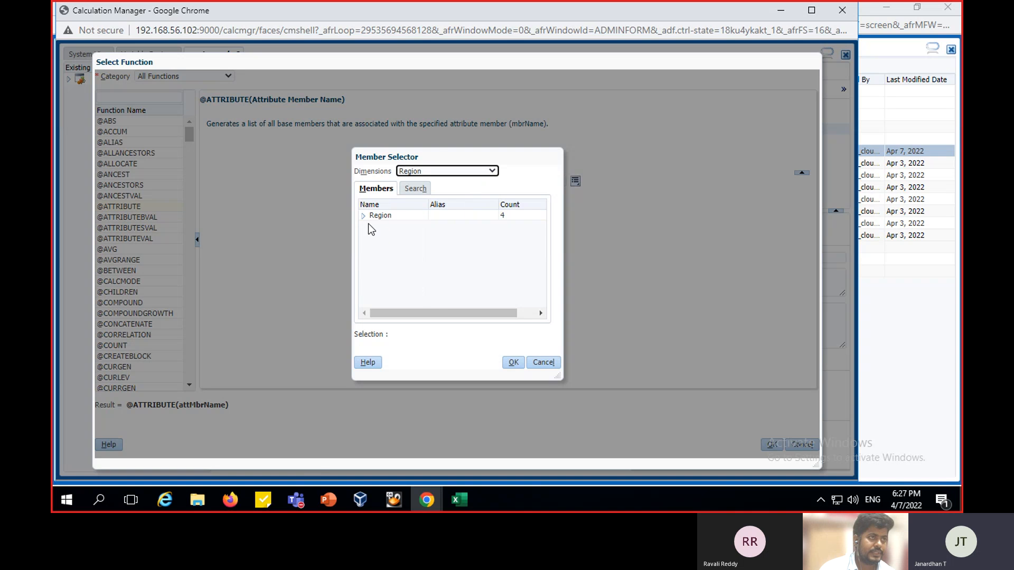
pyautogui.click(363, 215)
pyautogui.click(394, 236)
pyautogui.click(404, 228)
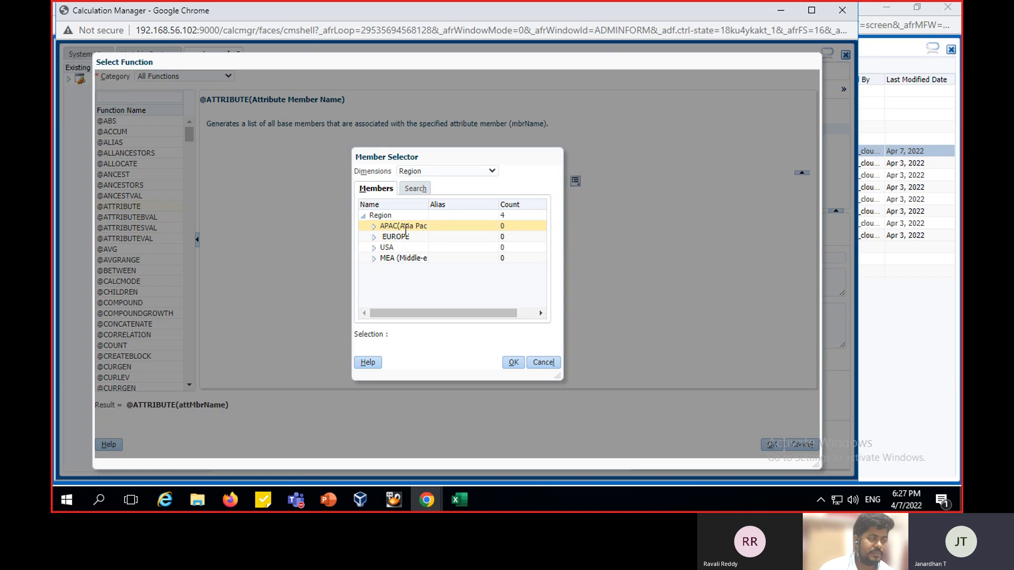
pyautogui.click(408, 229)
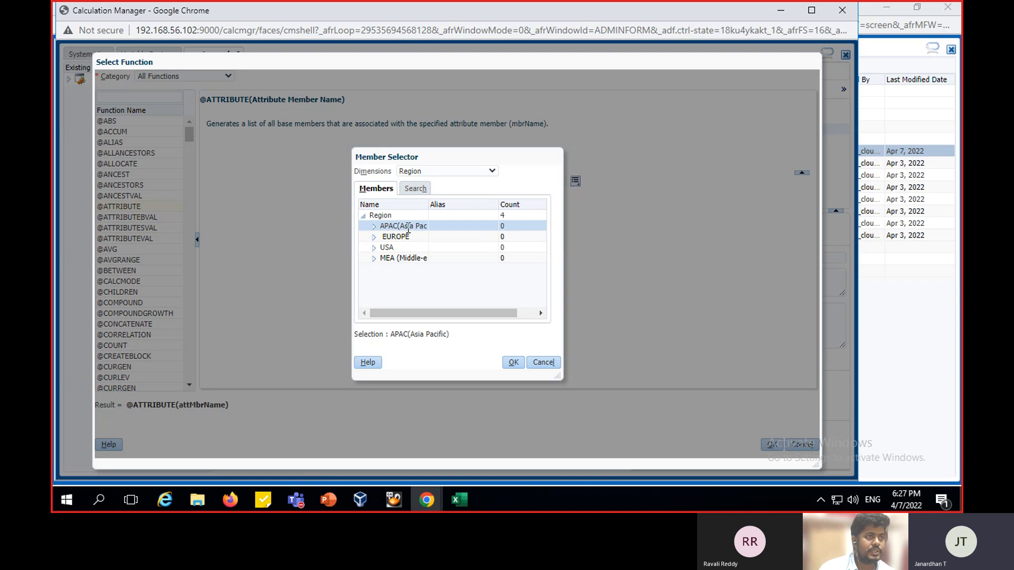
pyautogui.click(512, 363)
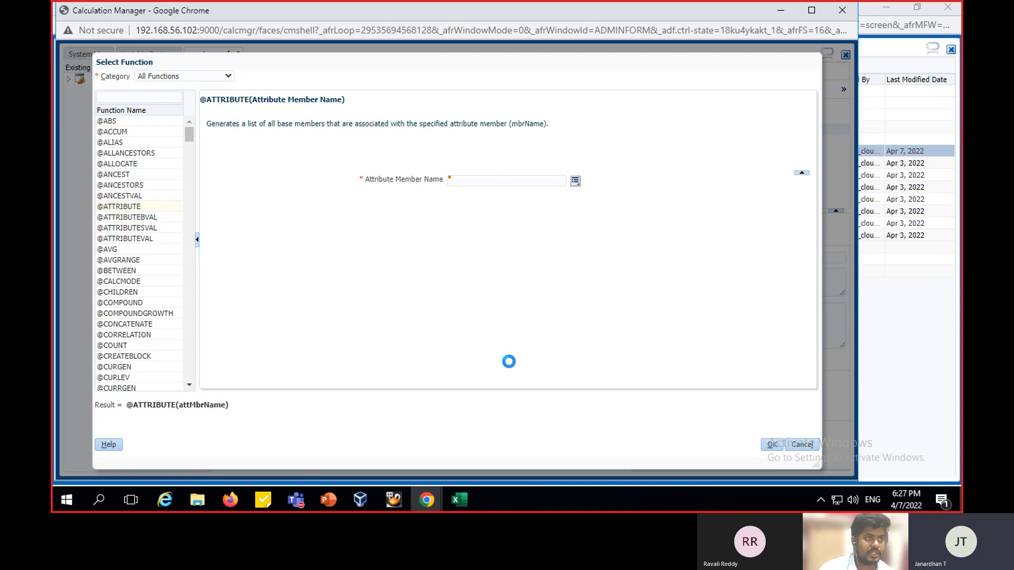
pyautogui.click(770, 446)
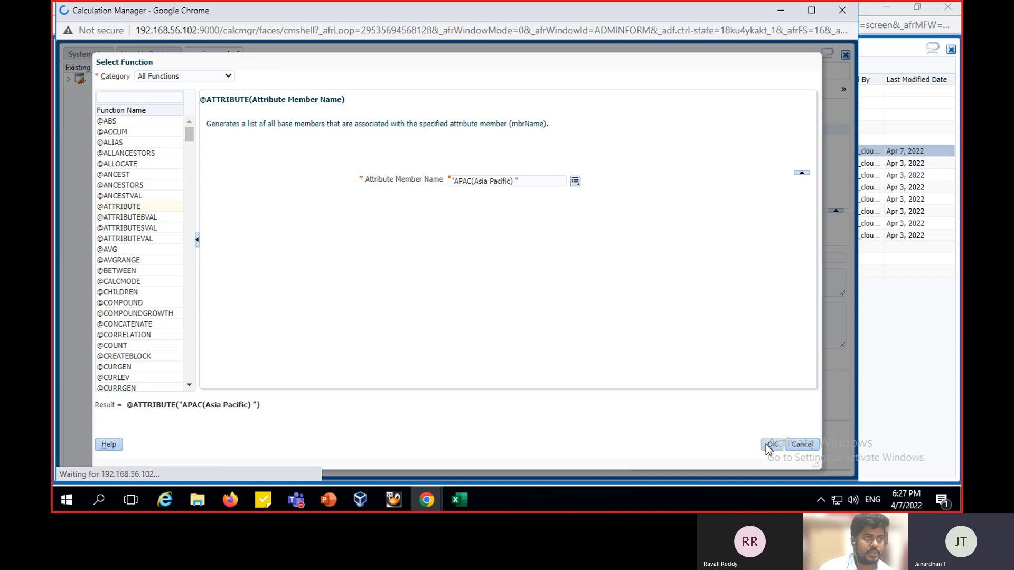
# Complete the second FIX statement's parentheses and close the block with ENDFIX, leaving a new line below
pyautogui.write(')')
pyautogui.press('Return')
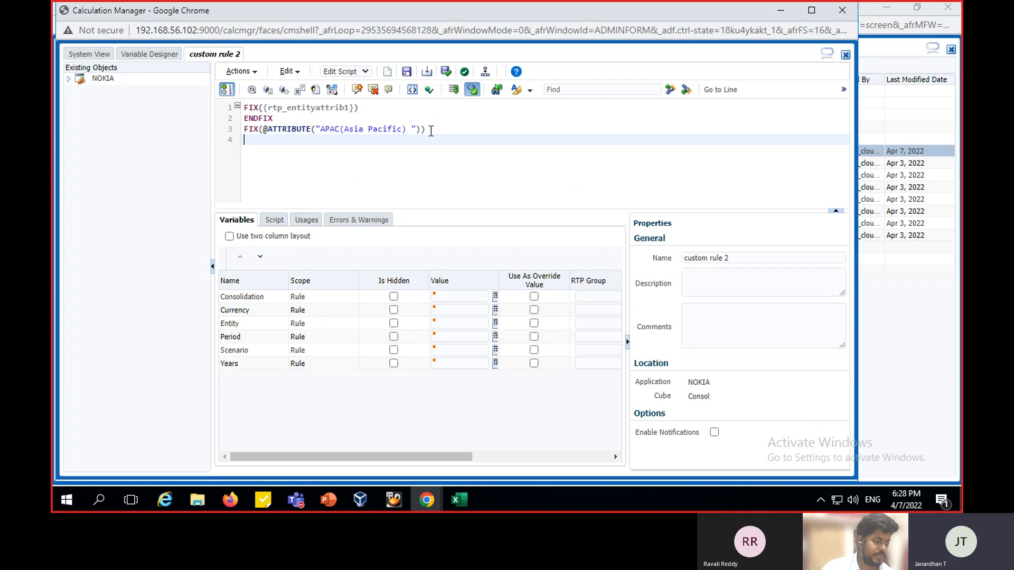
pyautogui.write('ENDFIX')
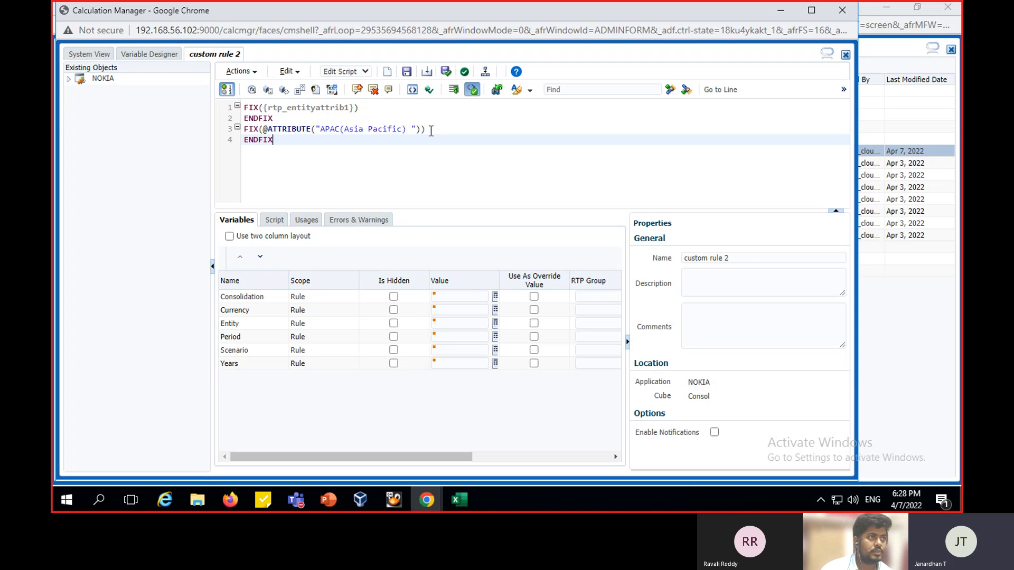
pyautogui.press('Return')
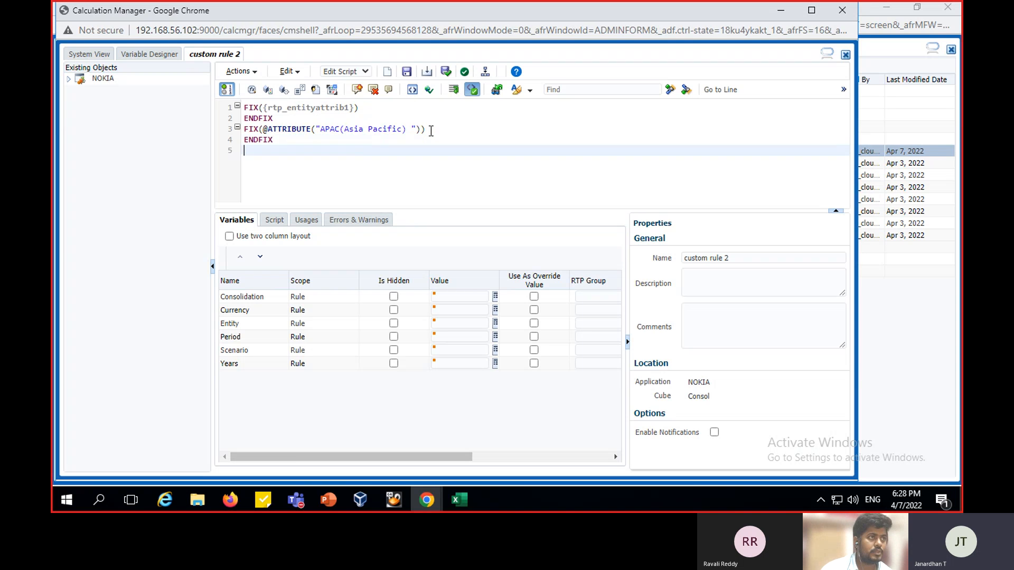
pyautogui.click(252, 90)
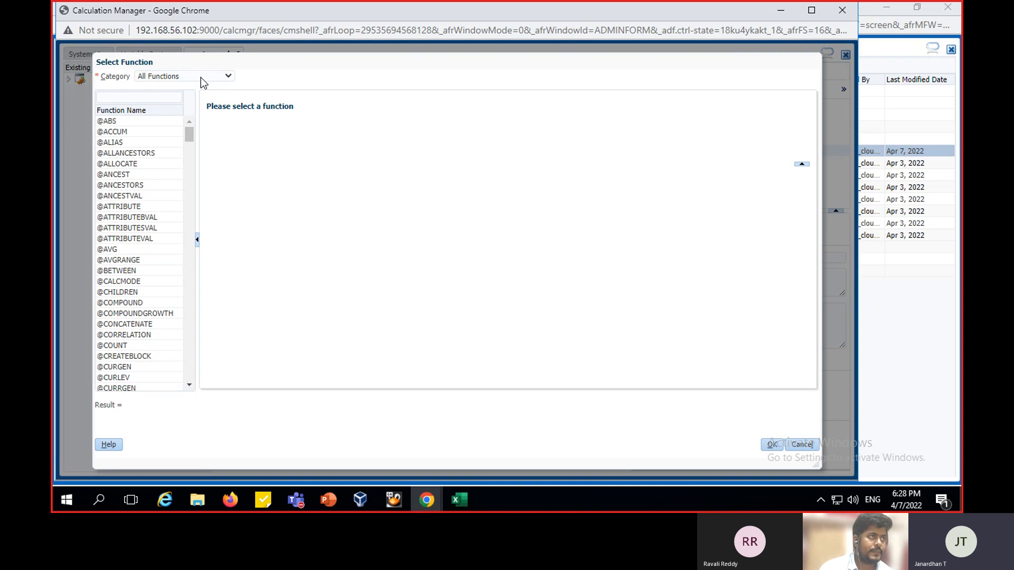
pyautogui.click(200, 75)
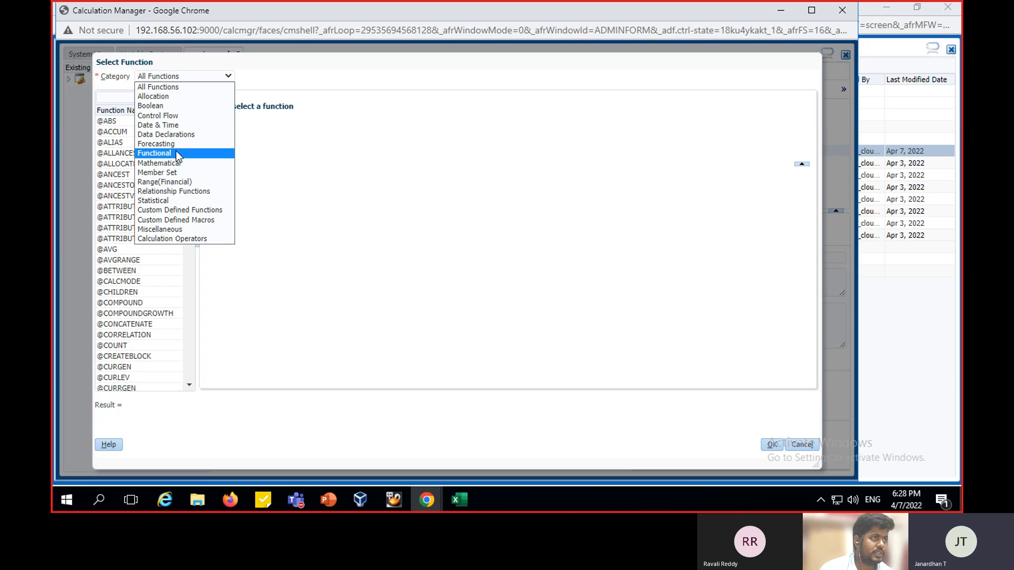
pyautogui.click(167, 107)
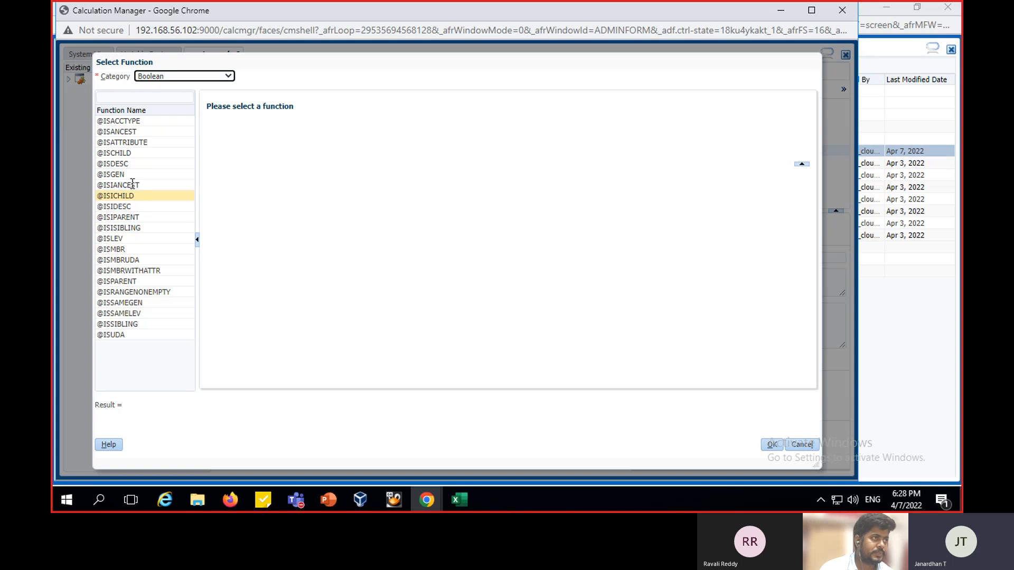
pyautogui.click(132, 143)
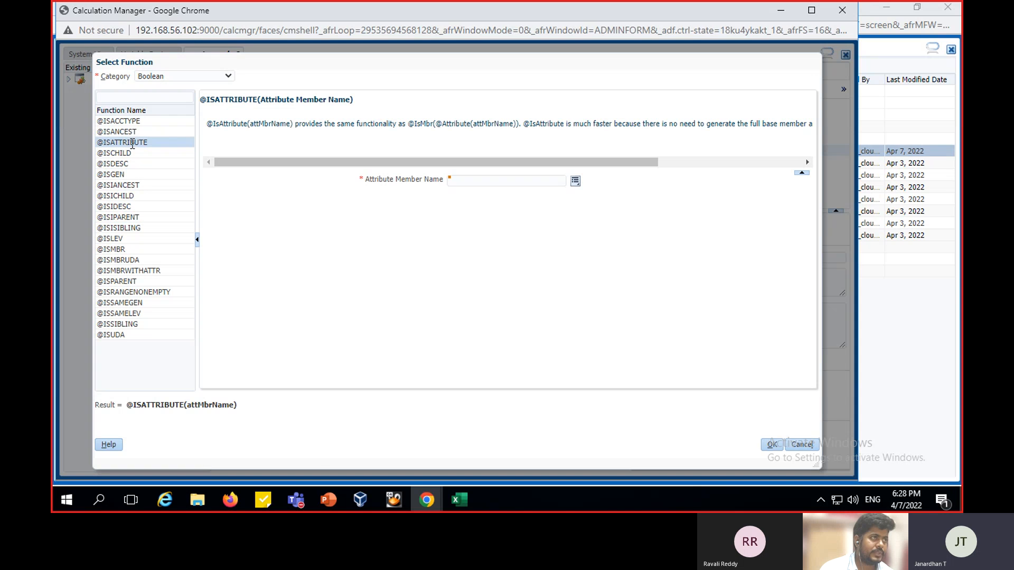
pyautogui.click(574, 183)
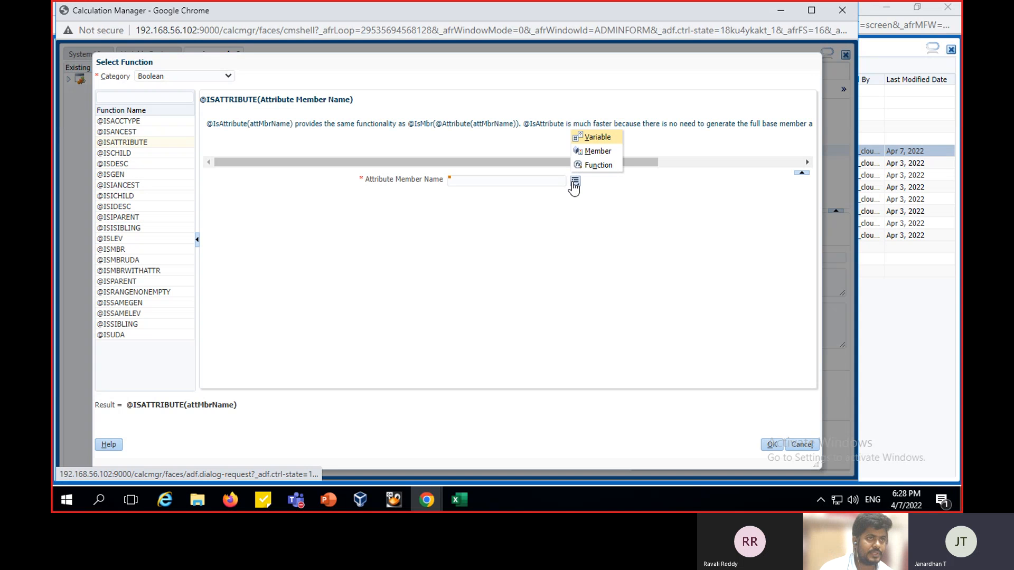
pyautogui.click(594, 151)
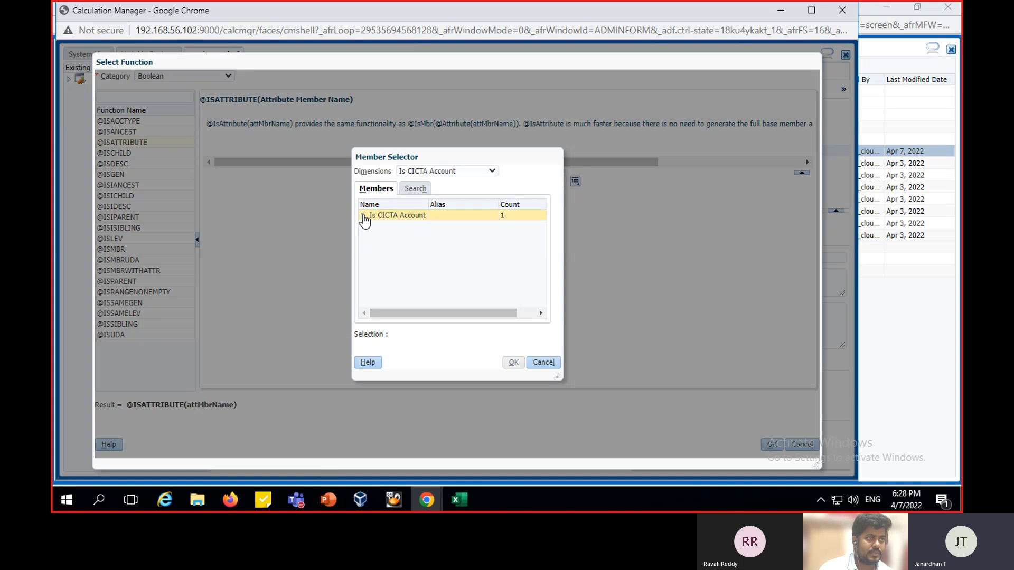
pyautogui.click(363, 216)
pyautogui.click(449, 172)
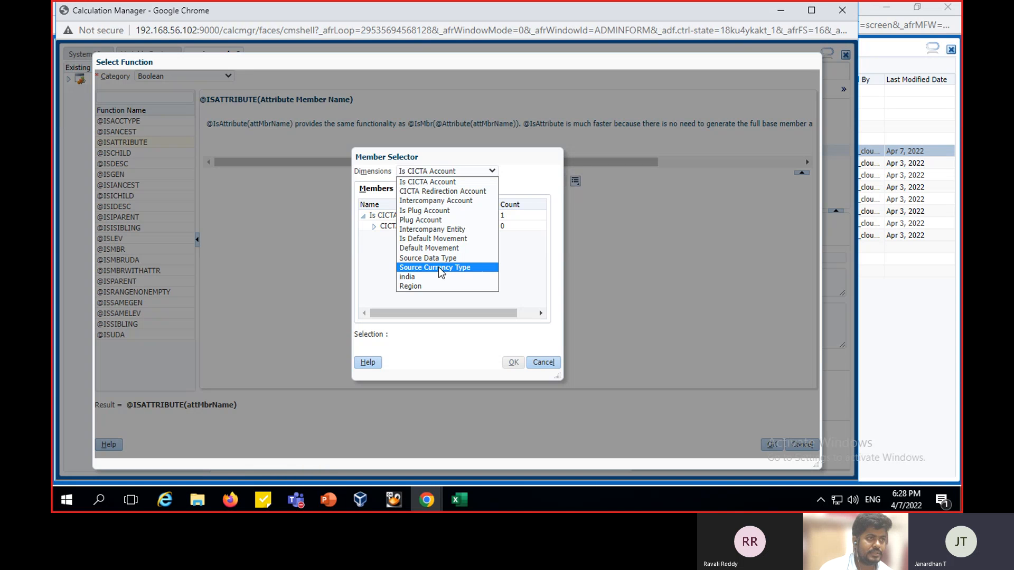
pyautogui.click(438, 286)
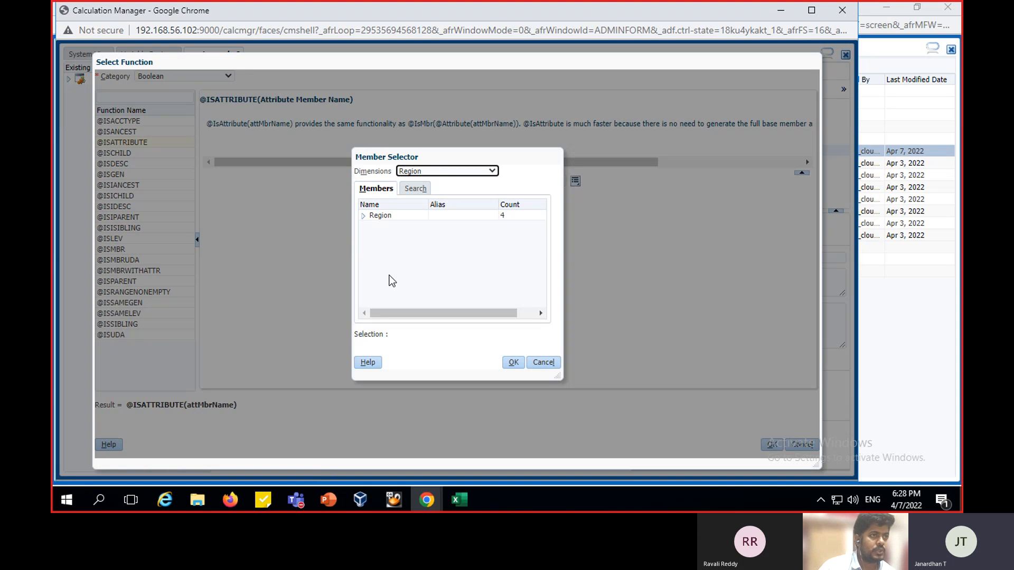
pyautogui.click(362, 216)
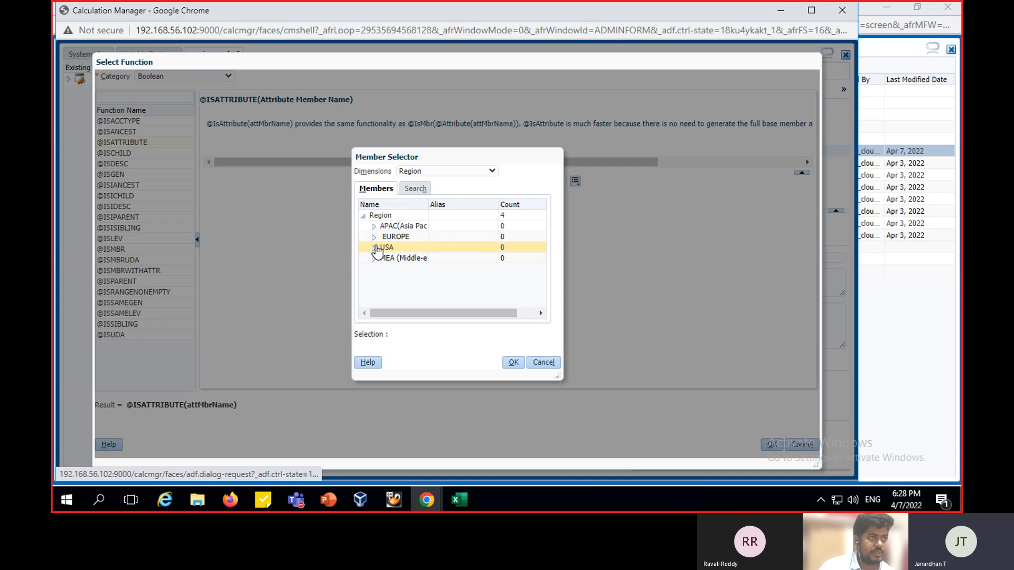
pyautogui.click(387, 248)
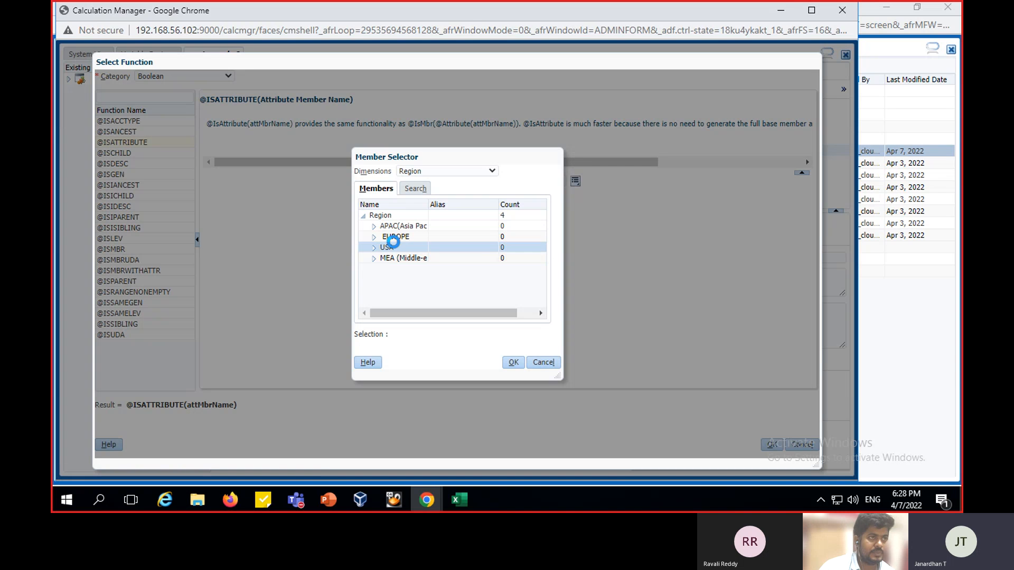
pyautogui.click(381, 216)
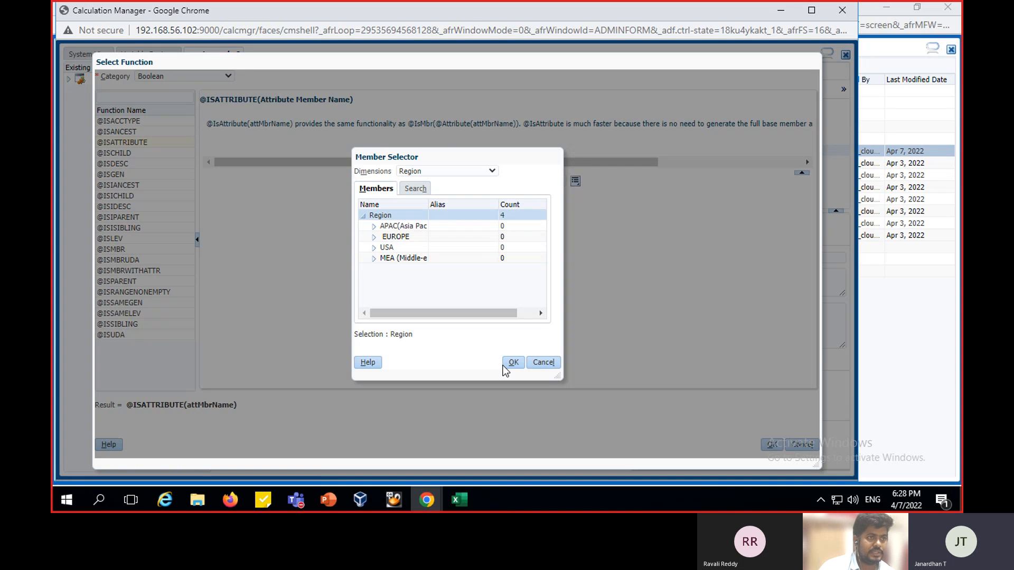
pyautogui.click(510, 364)
pyautogui.click(772, 445)
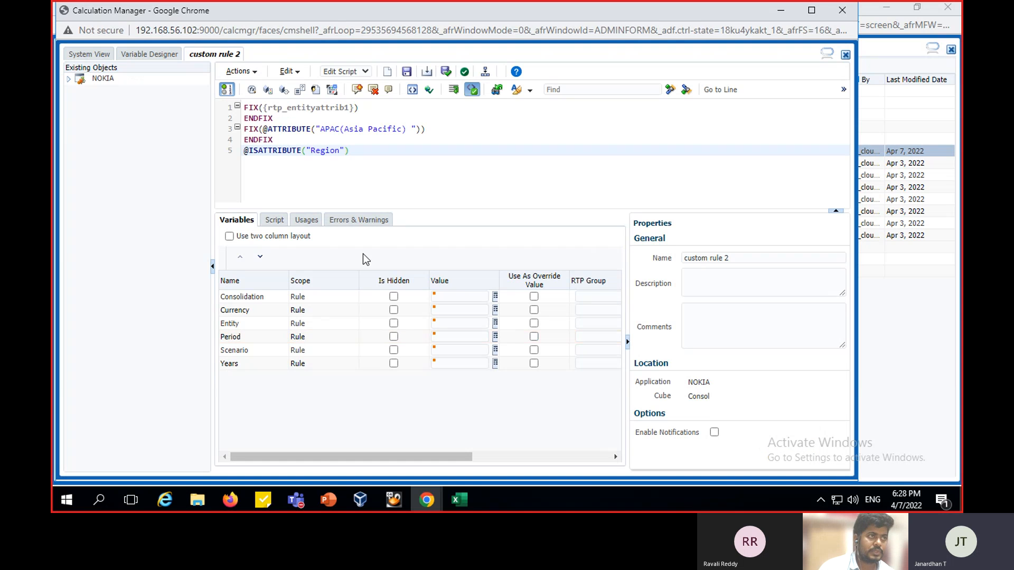
pyautogui.press('Return')
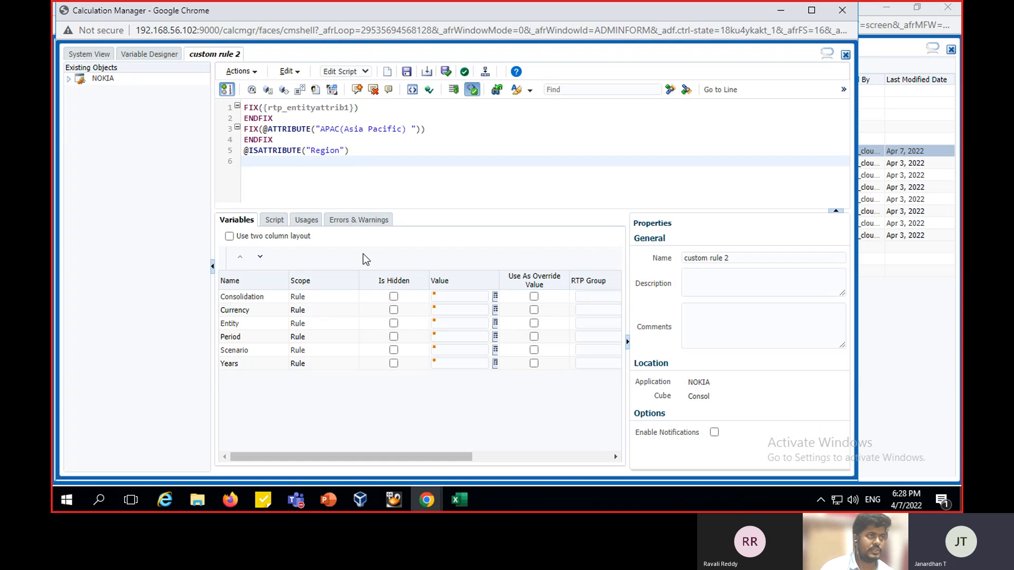
pyautogui.click(246, 151)
pyautogui.write('FIX(')
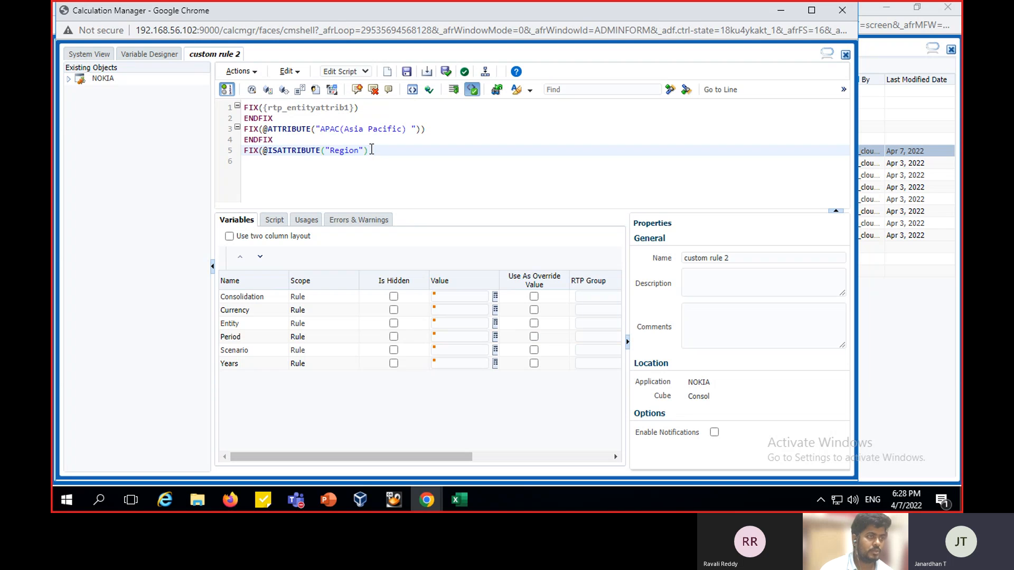
pyautogui.moveTo(375, 149); pyautogui.dragTo(264, 150)
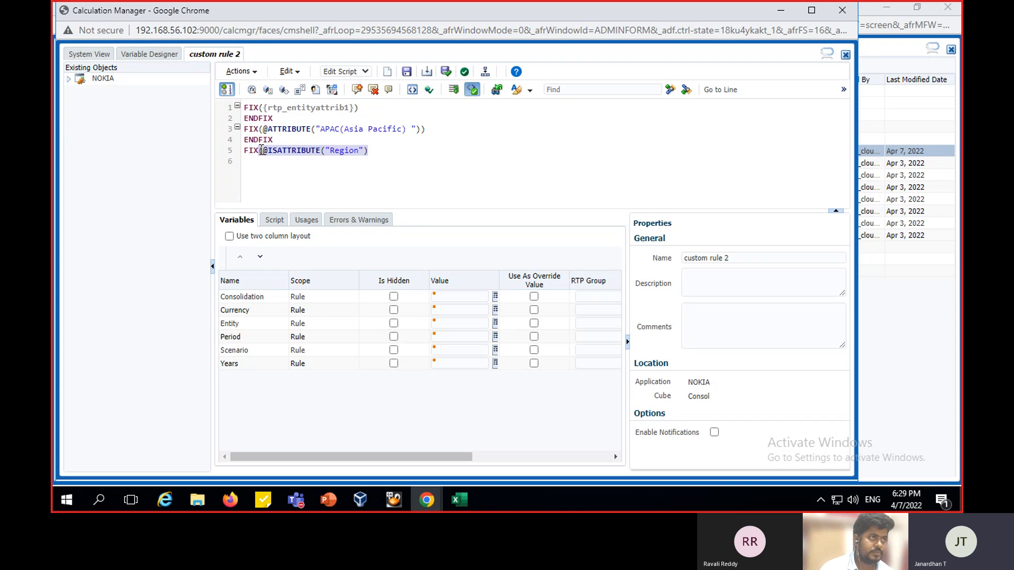
pyautogui.press('BackSpace')
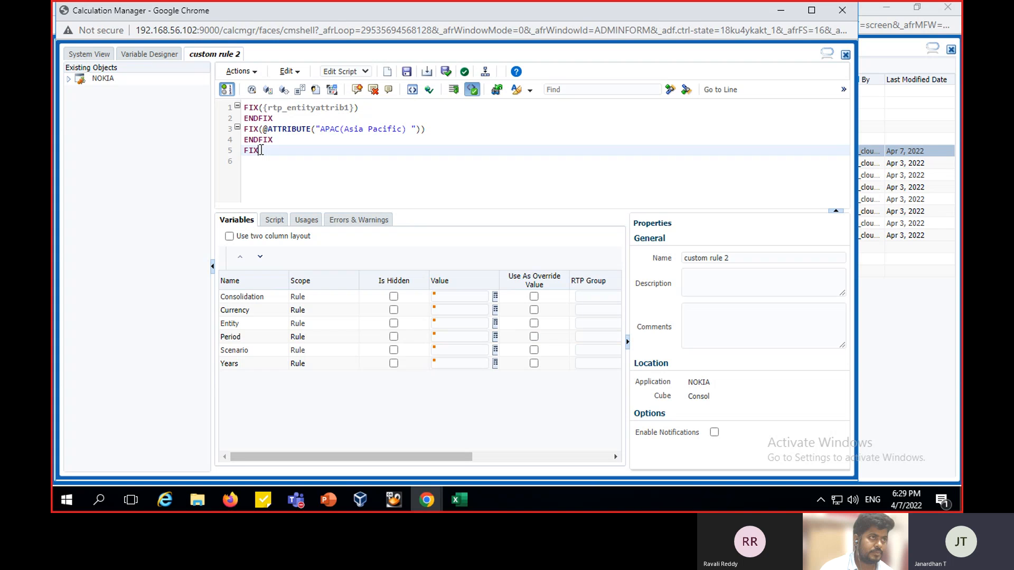
pyautogui.press('BackSpace')
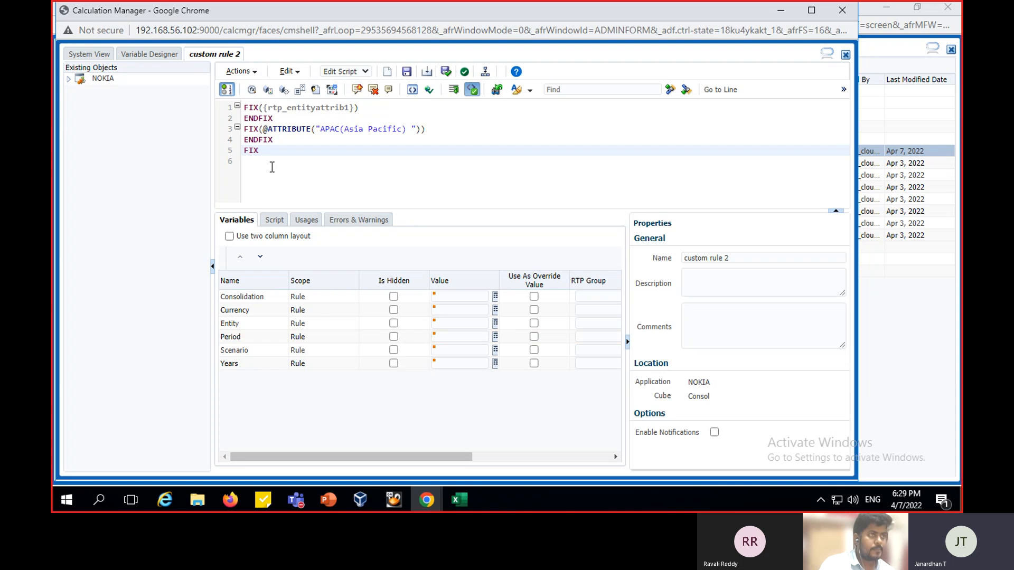
pyautogui.write('()')
pyautogui.click(253, 90)
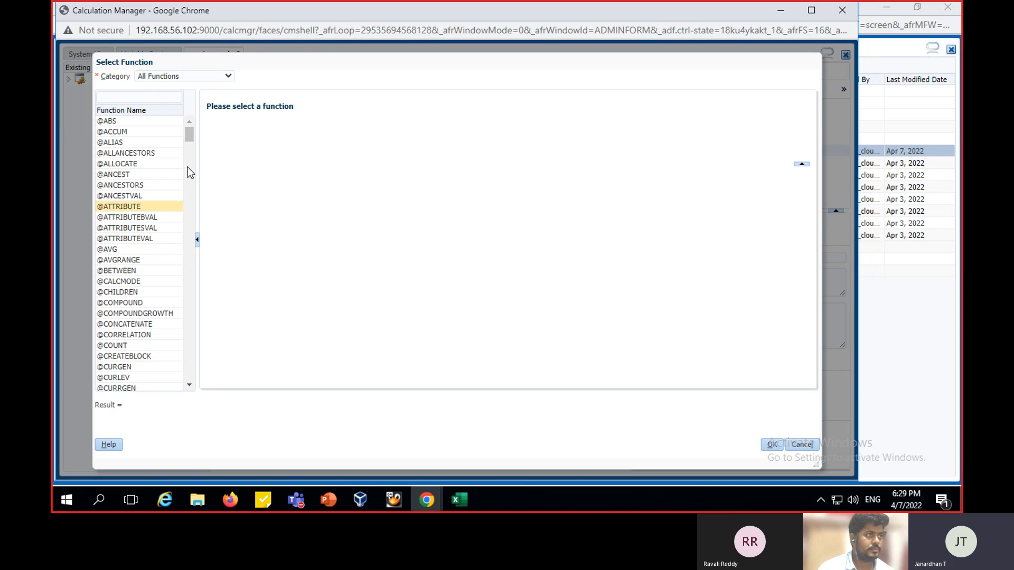
pyautogui.click(209, 78)
pyautogui.click(176, 106)
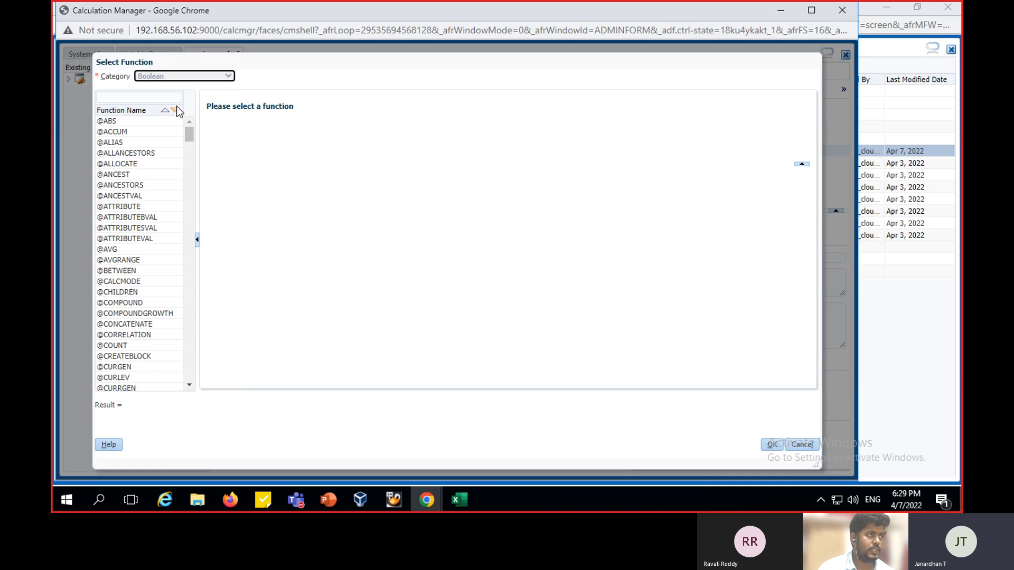
pyautogui.click(136, 143)
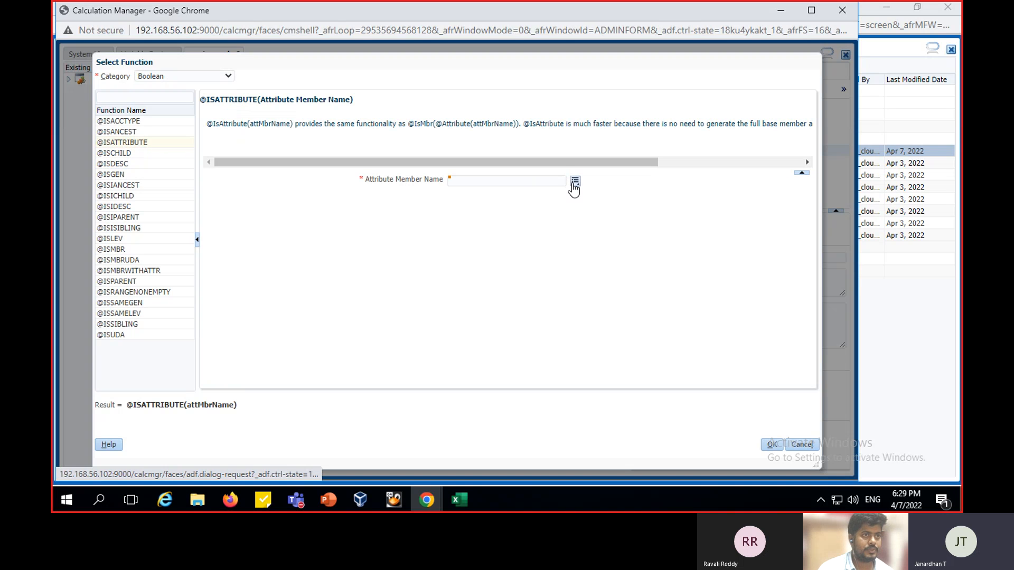
# Set the attribute member name to Region from the Region dimension and insert the function inside the third FIX statement
pyautogui.click(573, 185)
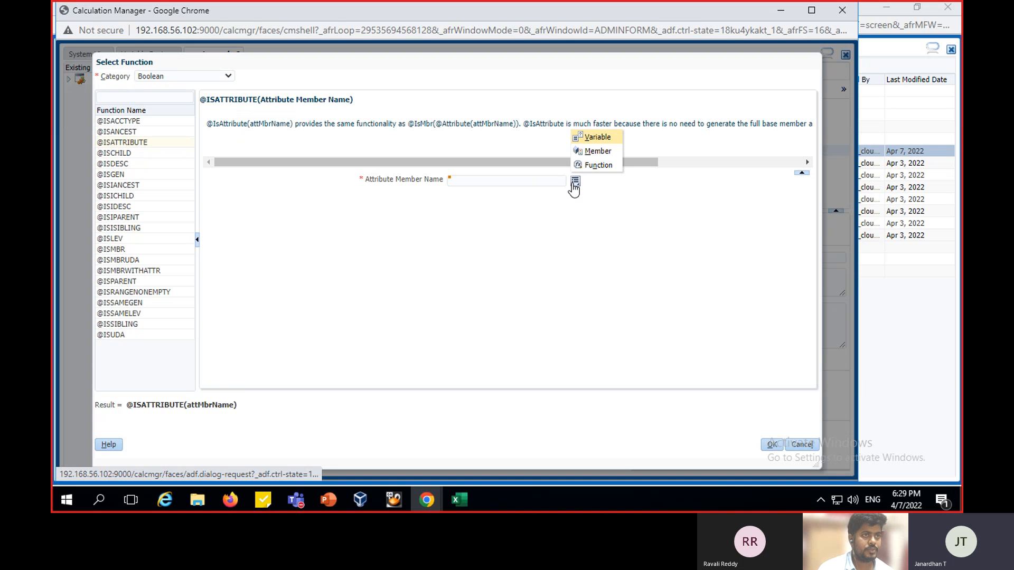
pyautogui.click(597, 152)
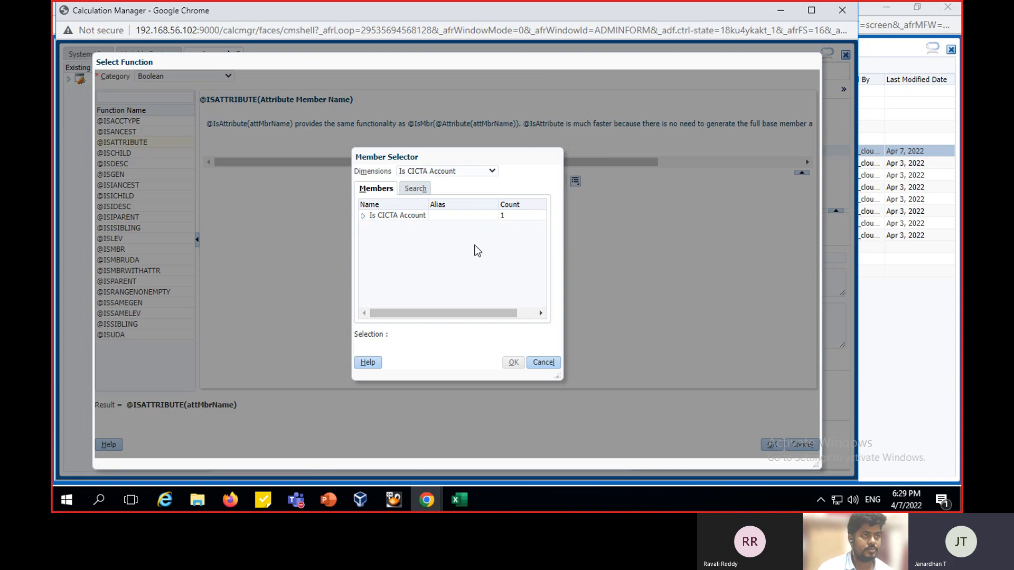
pyautogui.click(428, 174)
pyautogui.click(422, 280)
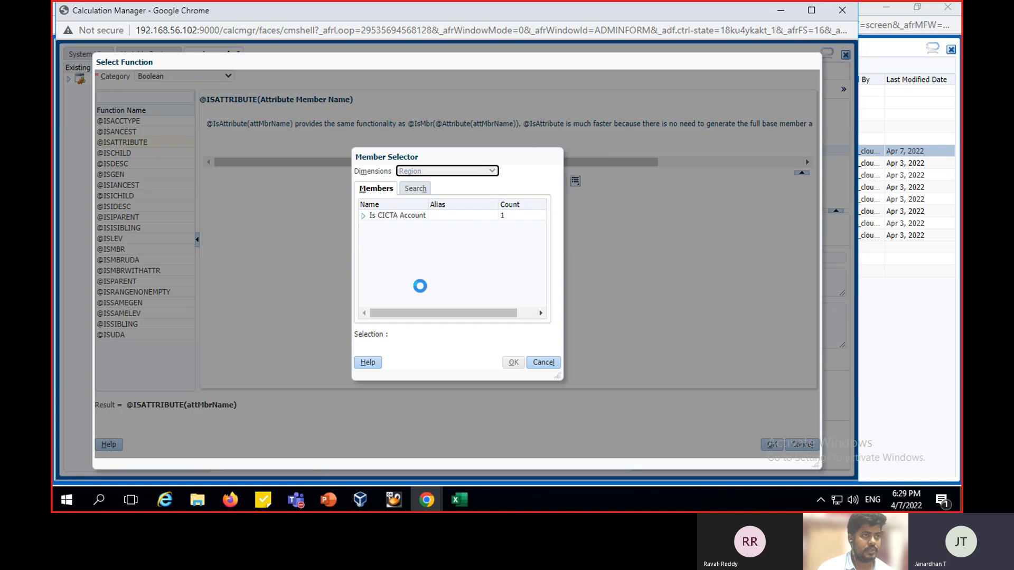
pyautogui.click(363, 216)
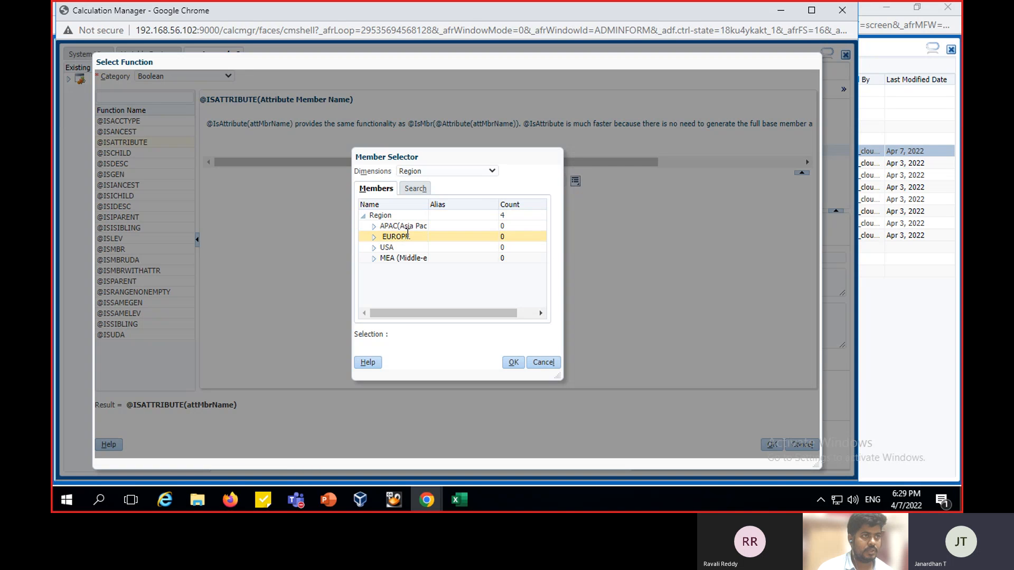
pyautogui.click(401, 216)
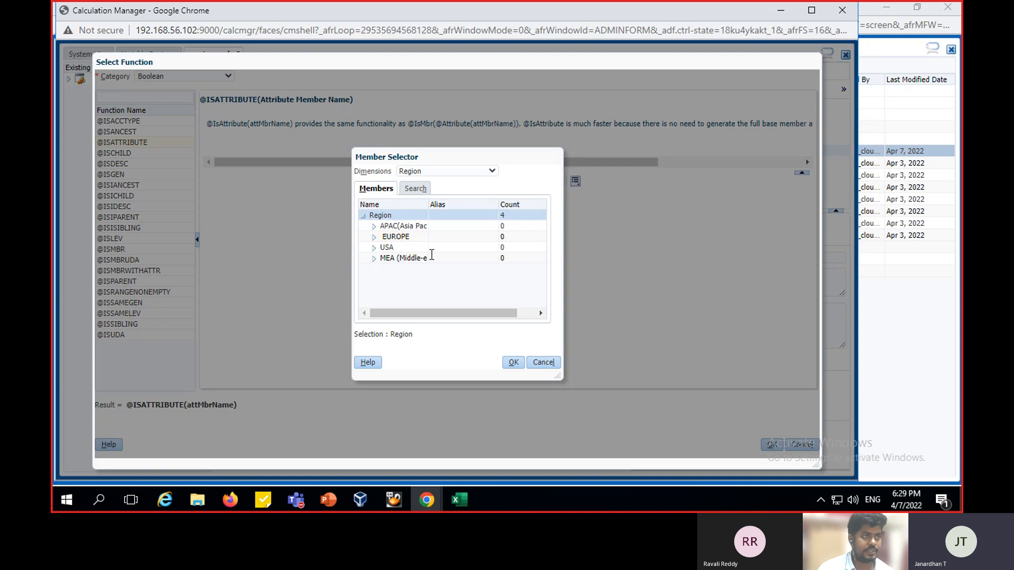
pyautogui.click(510, 362)
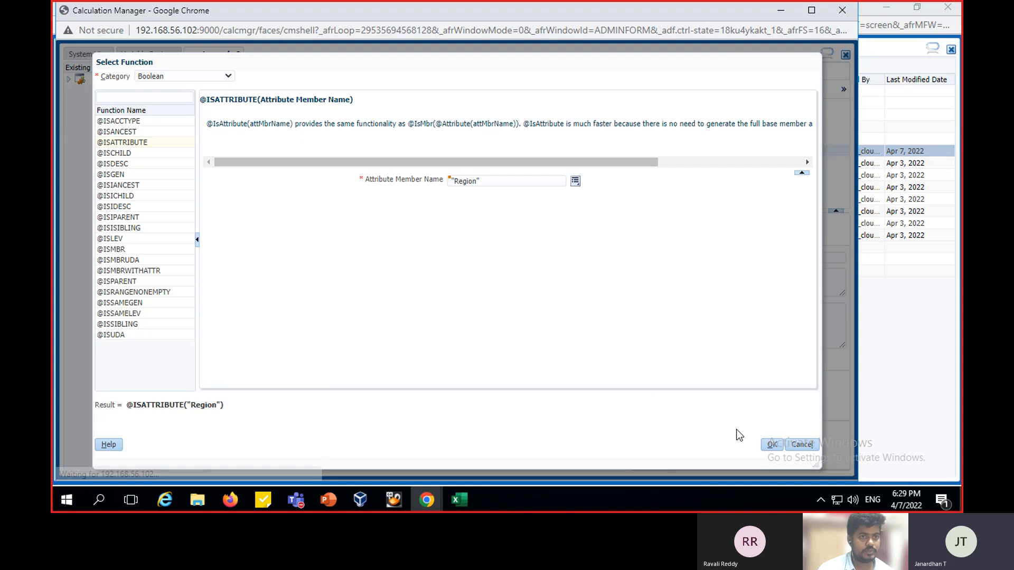
pyautogui.click(770, 446)
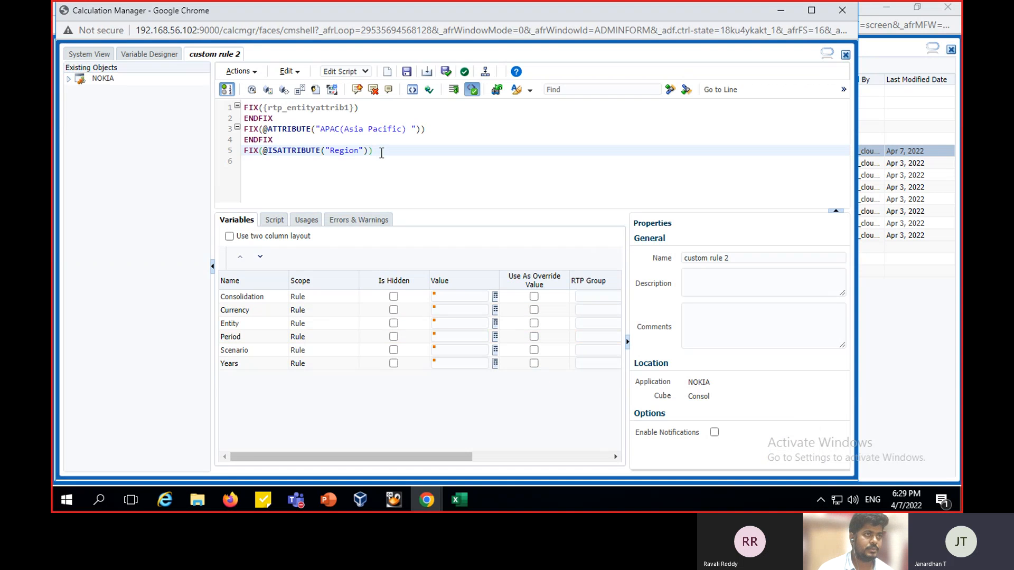
# Close the third FIX block with ENDFIX and start validating and saving the rule
pyautogui.press('Return')
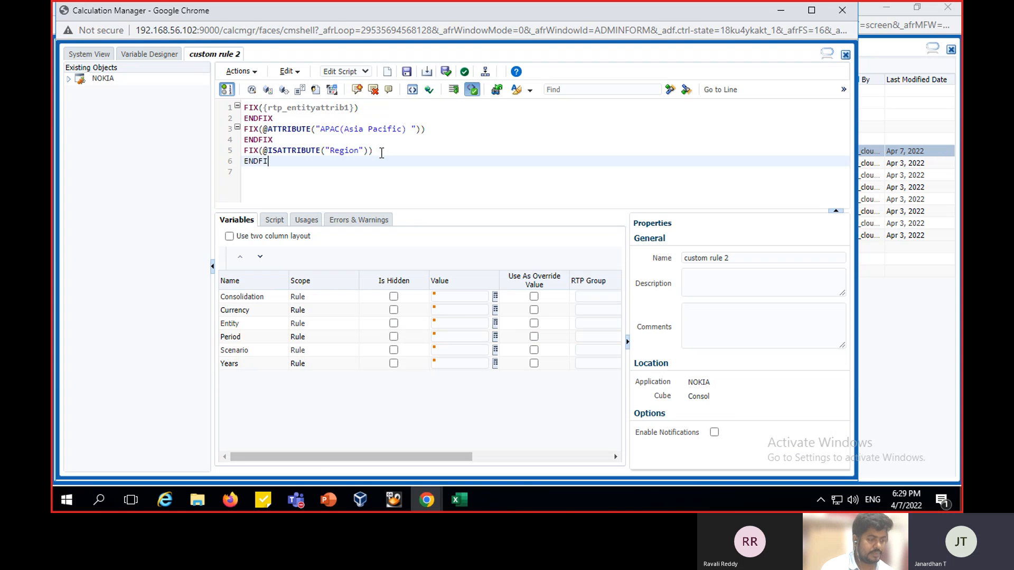
pyautogui.click(447, 71)
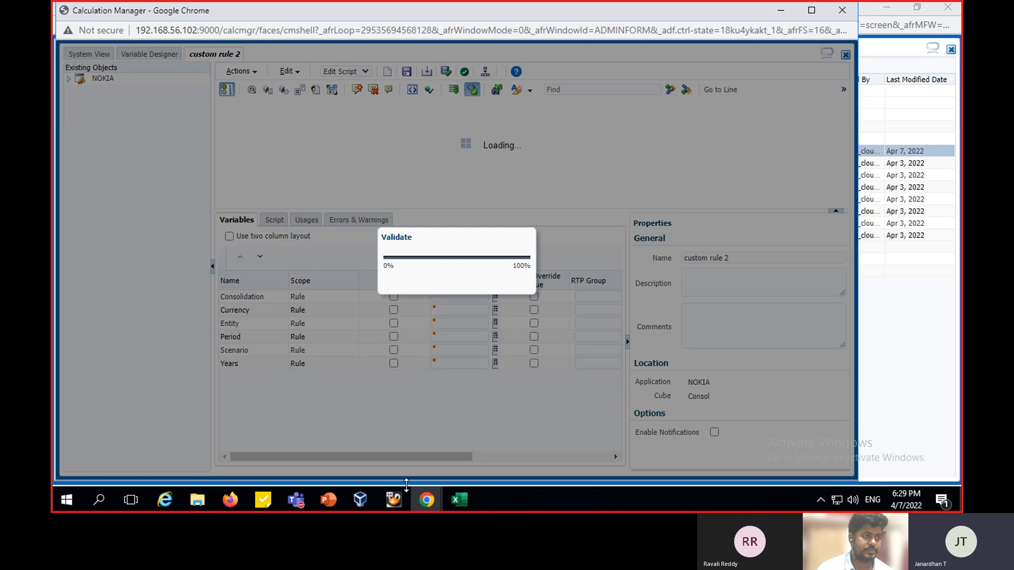
# Switch to the attribute dimension presentation in PowerPoint and examine the slide on using attribute dimensions in Smart View
pyautogui.moveTo(427, 502)
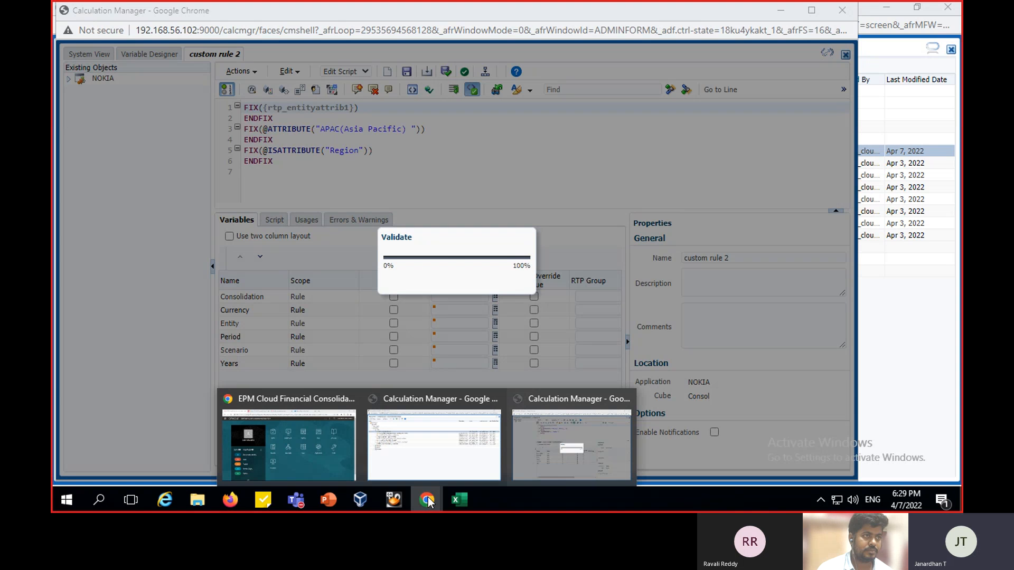
pyautogui.click(354, 451)
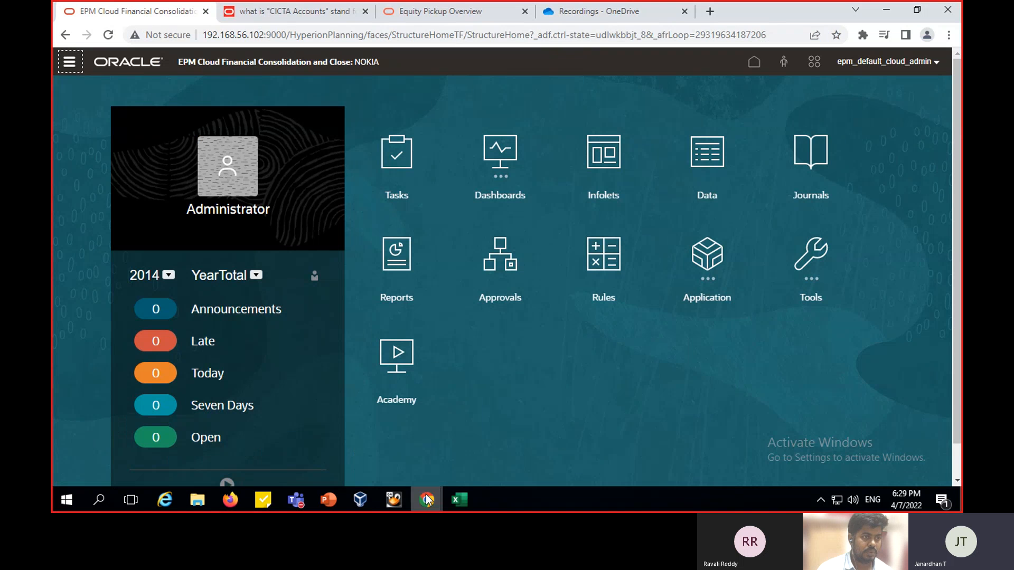
pyautogui.click(328, 499)
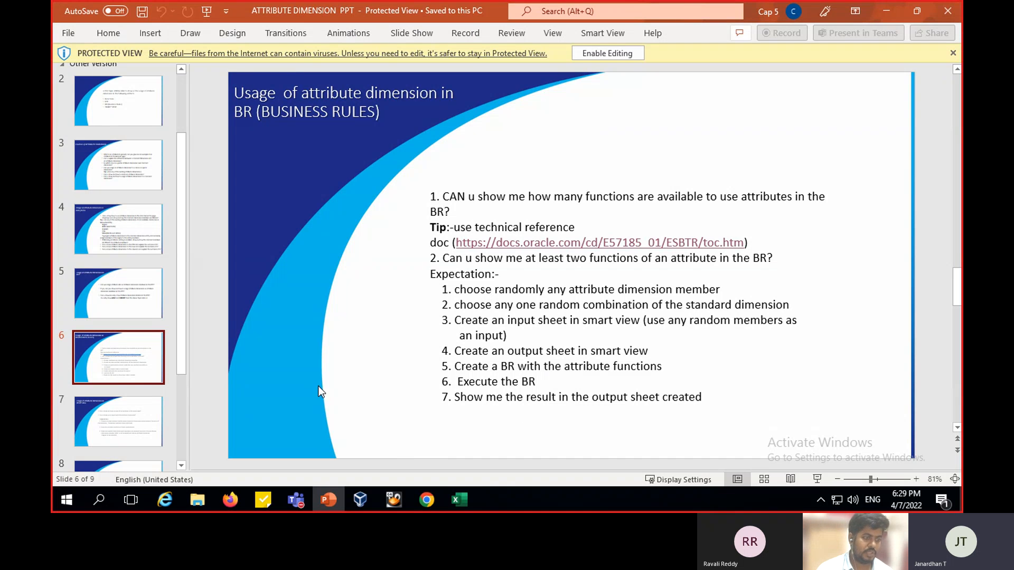
pyautogui.scroll(-2, 243, 313)
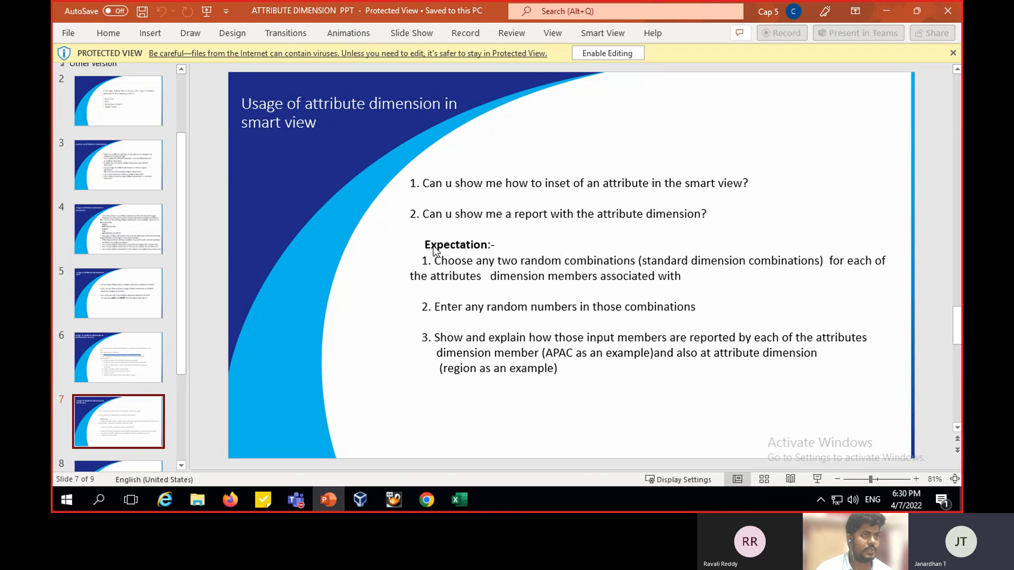
# Return to the custom rule 2 window in Calculation Manager, dismiss the validation message and cancel the save
pyautogui.moveTo(427, 500)
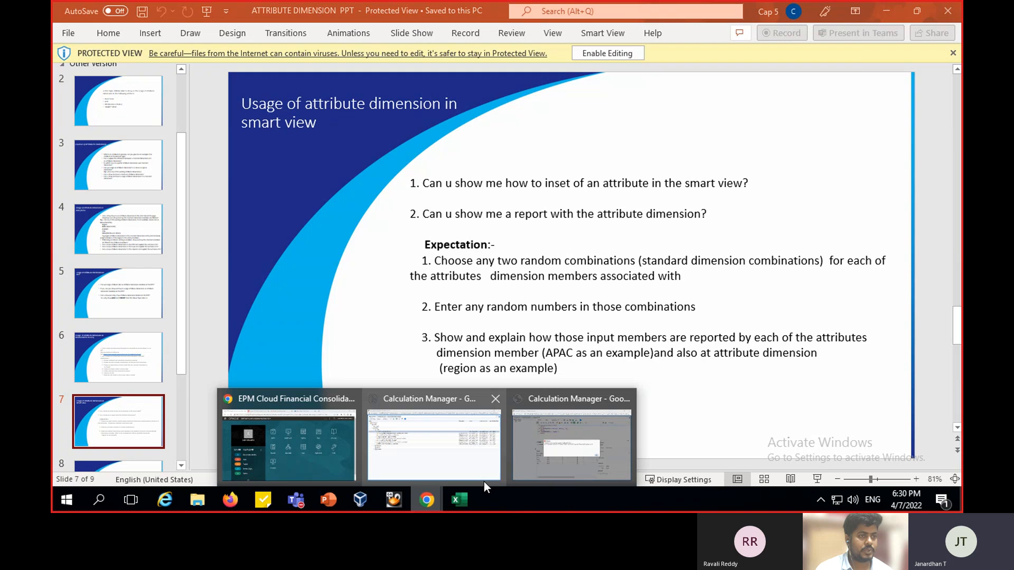
pyautogui.click(531, 452)
pyautogui.click(623, 307)
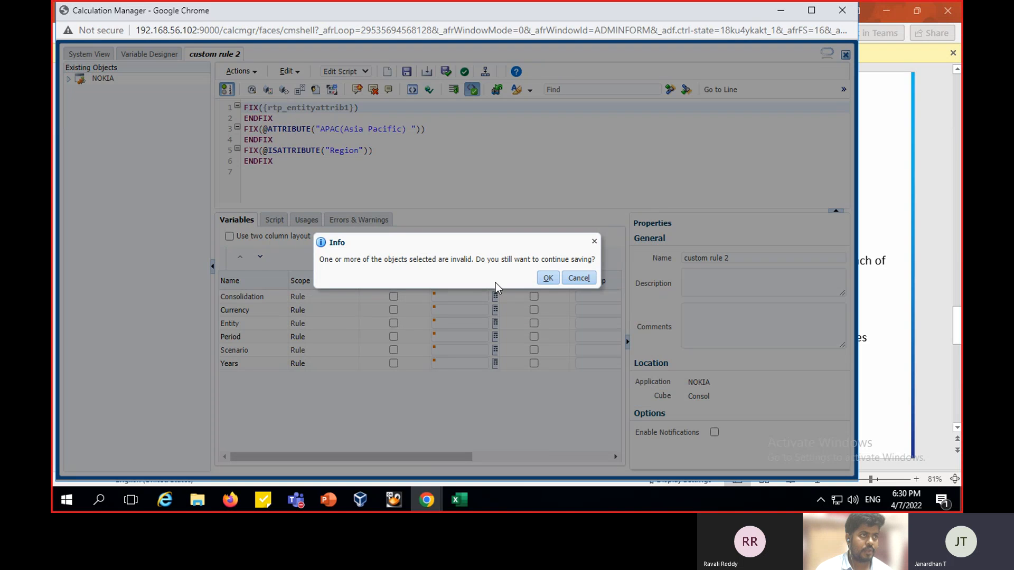
pyautogui.click(579, 278)
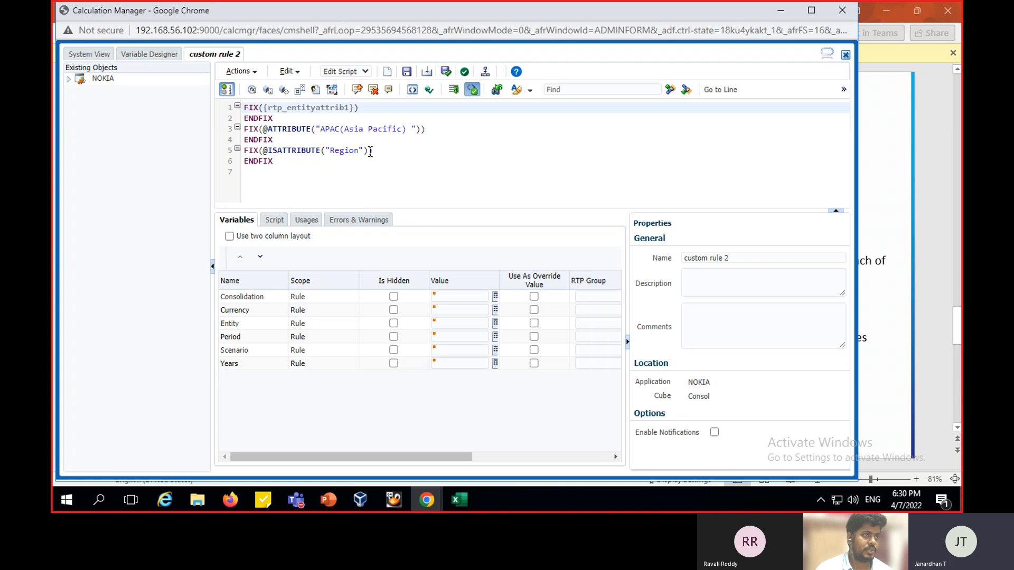
pyautogui.moveTo(373, 152); pyautogui.dragTo(261, 153)
pyautogui.press('BackSpace')
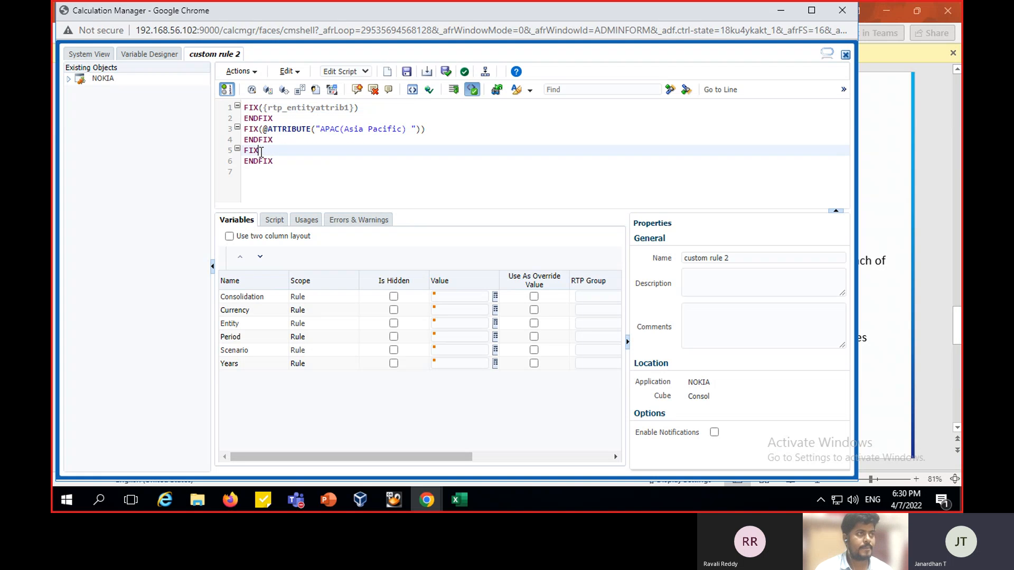
pyautogui.click(252, 90)
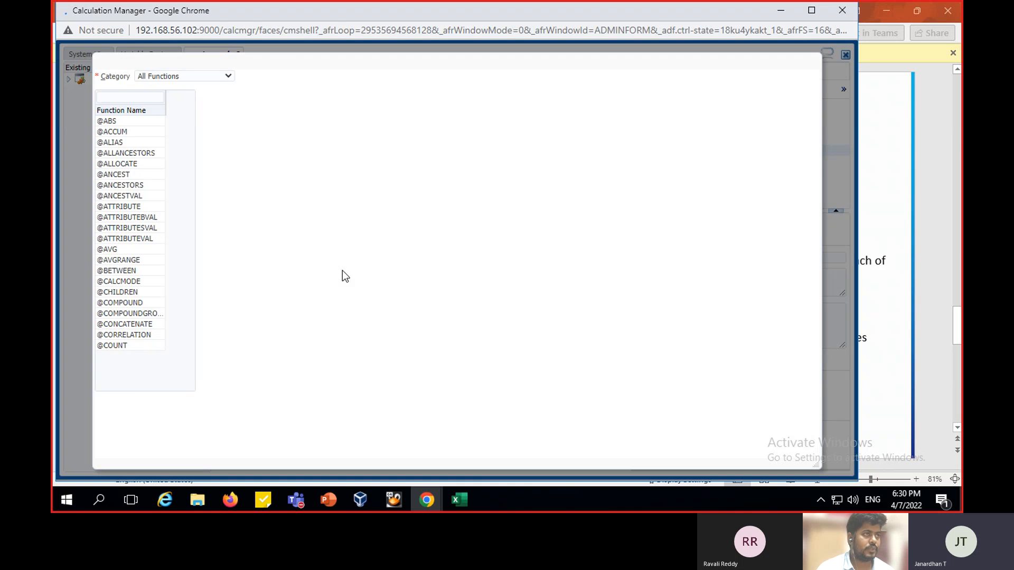
pyautogui.click(207, 77)
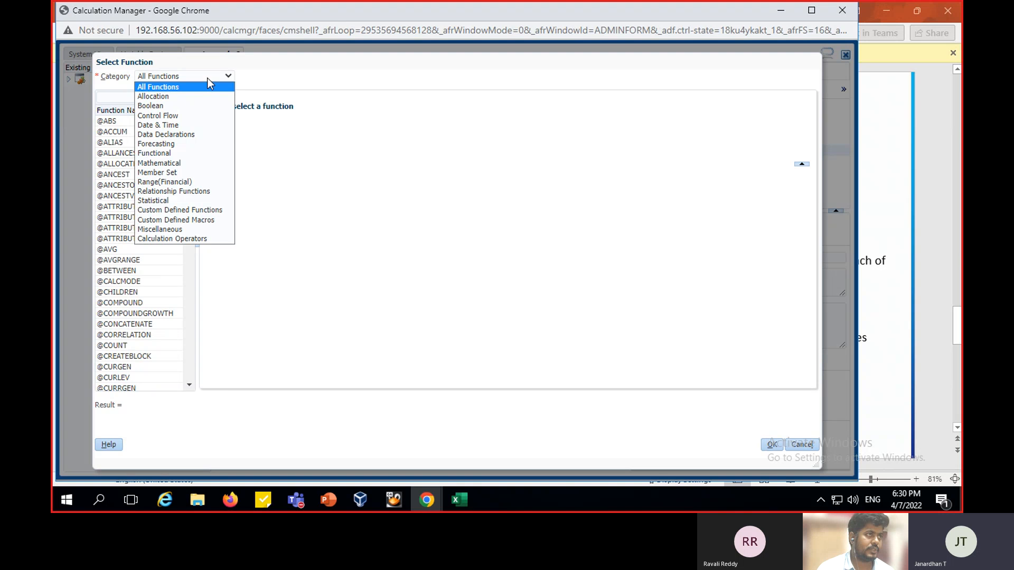
pyautogui.click(189, 106)
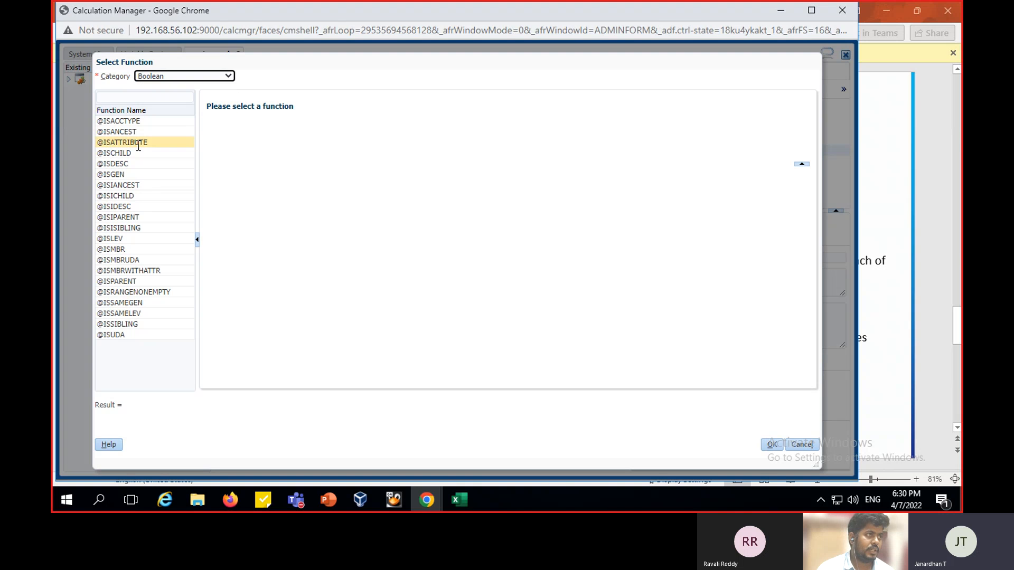
pyautogui.click(138, 142)
# Set the attribute member name to USA from the Region dimension and insert the function after the third FIX
pyautogui.click(576, 181)
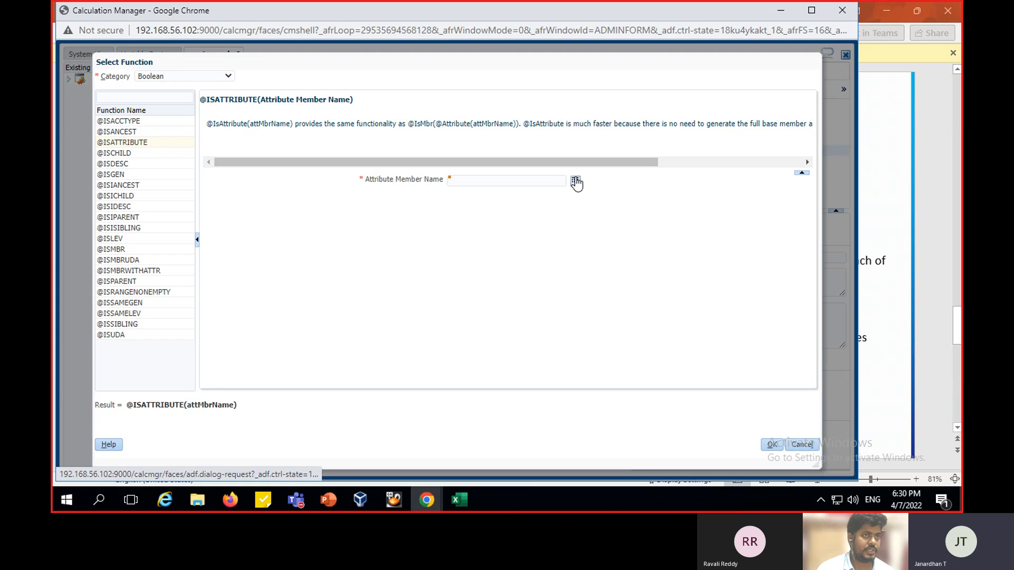
pyautogui.click(587, 152)
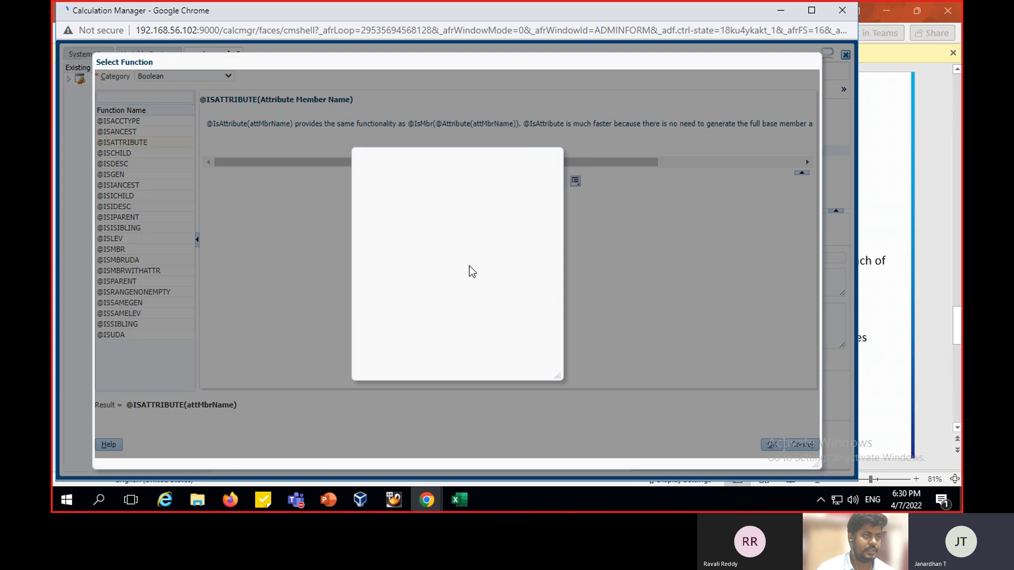
pyautogui.moveTo(412, 177); pyautogui.dragTo(419, 173)
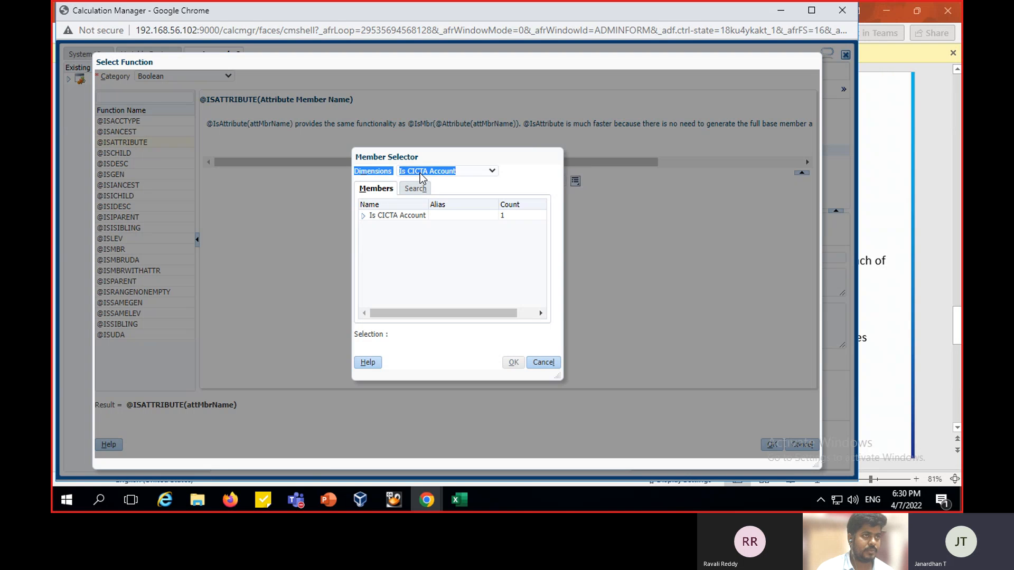
pyautogui.click(422, 177)
pyautogui.click(426, 280)
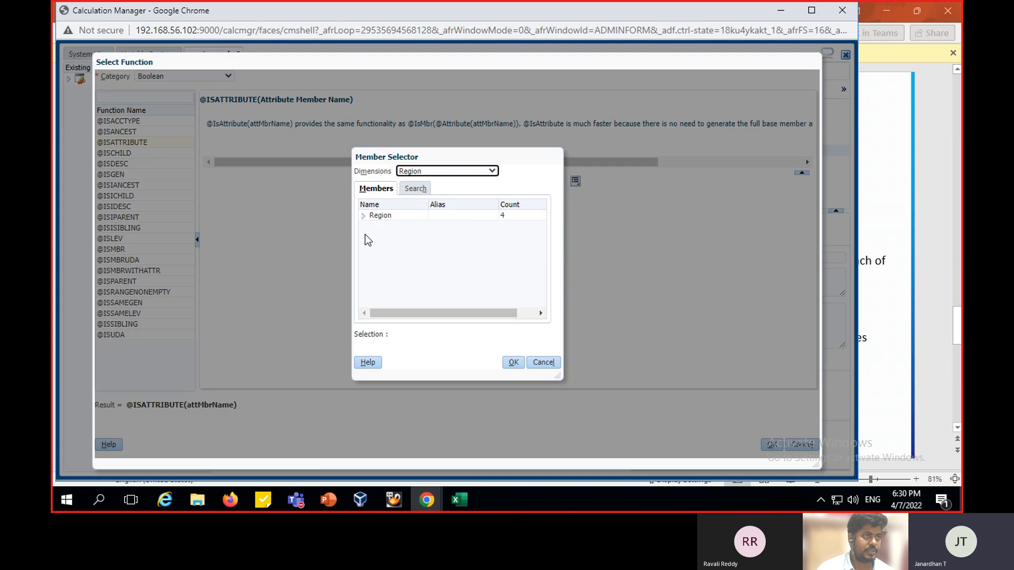
pyautogui.click(363, 215)
pyautogui.click(390, 247)
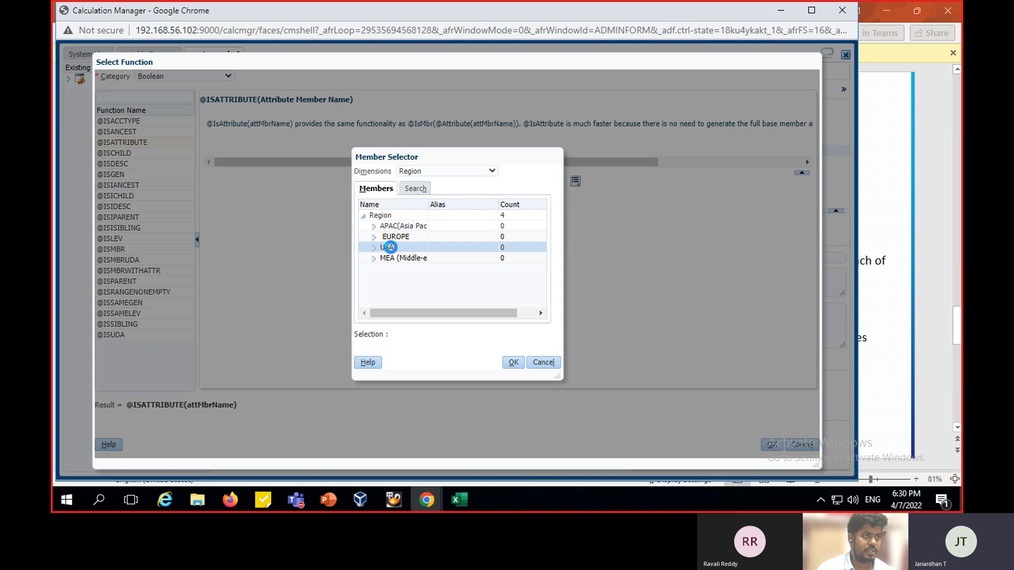
pyautogui.click(513, 362)
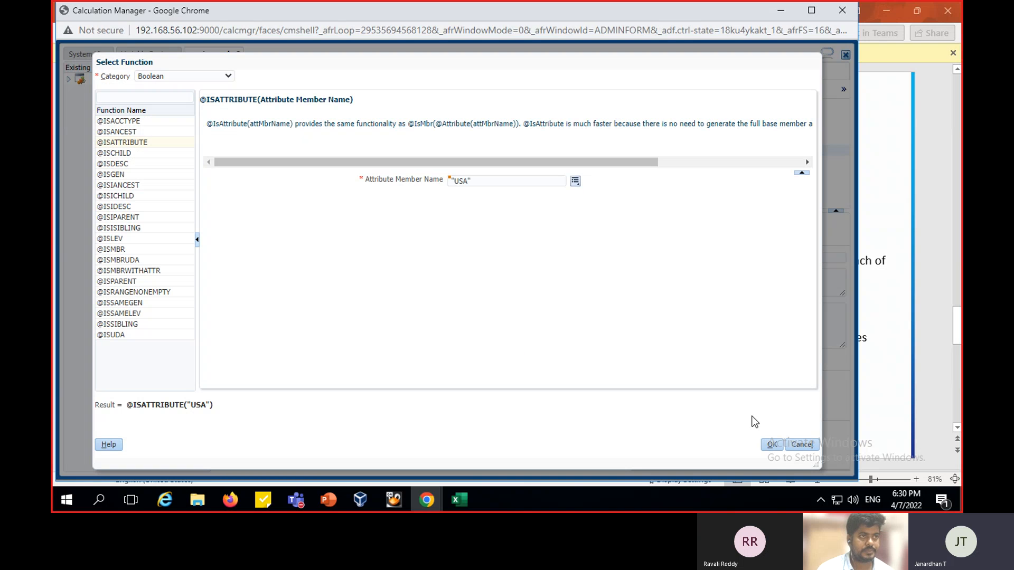
pyautogui.click(771, 444)
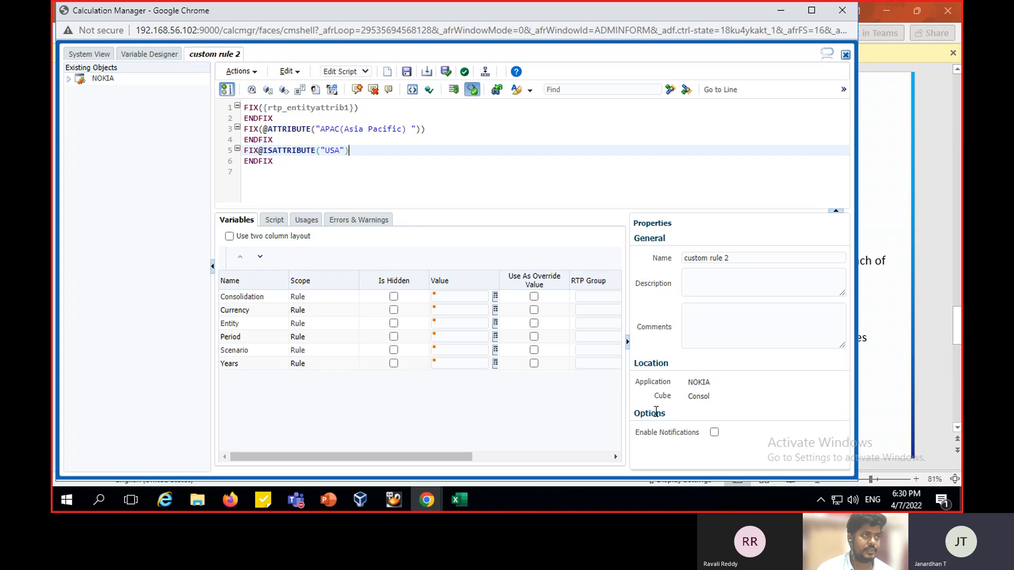
pyautogui.click(259, 151)
pyautogui.write('(')
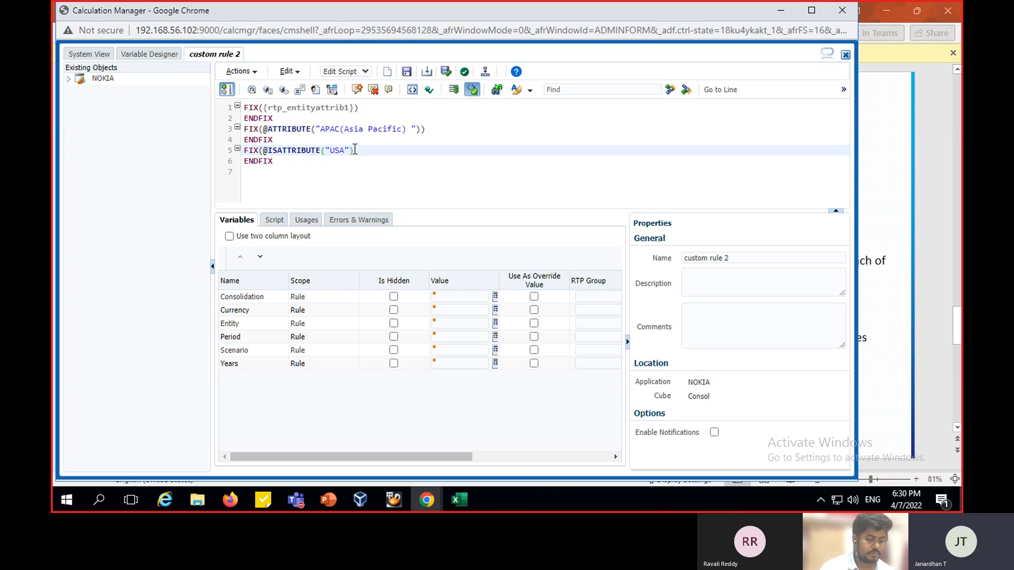
pyautogui.click(365, 189)
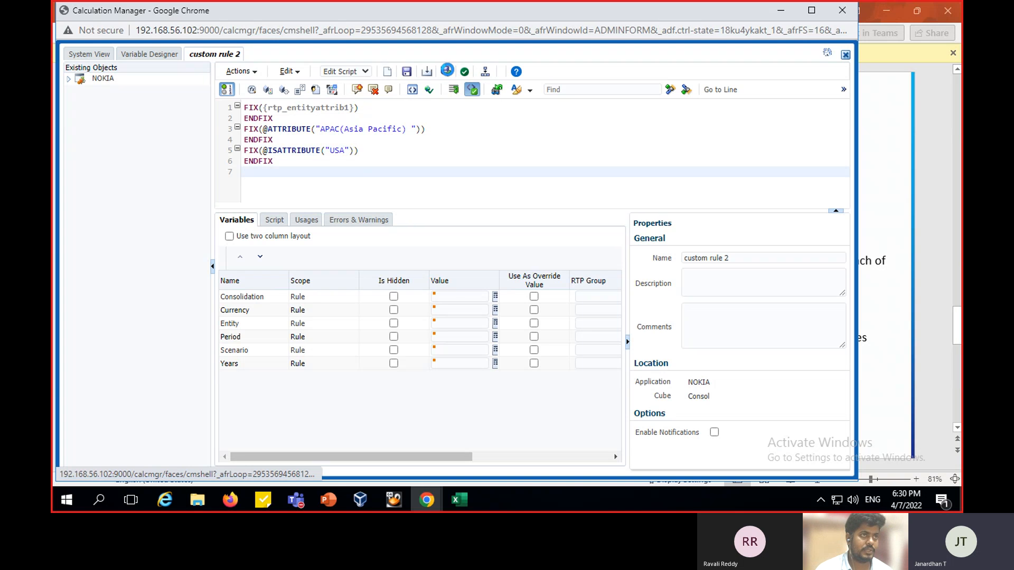
pyautogui.click(447, 71)
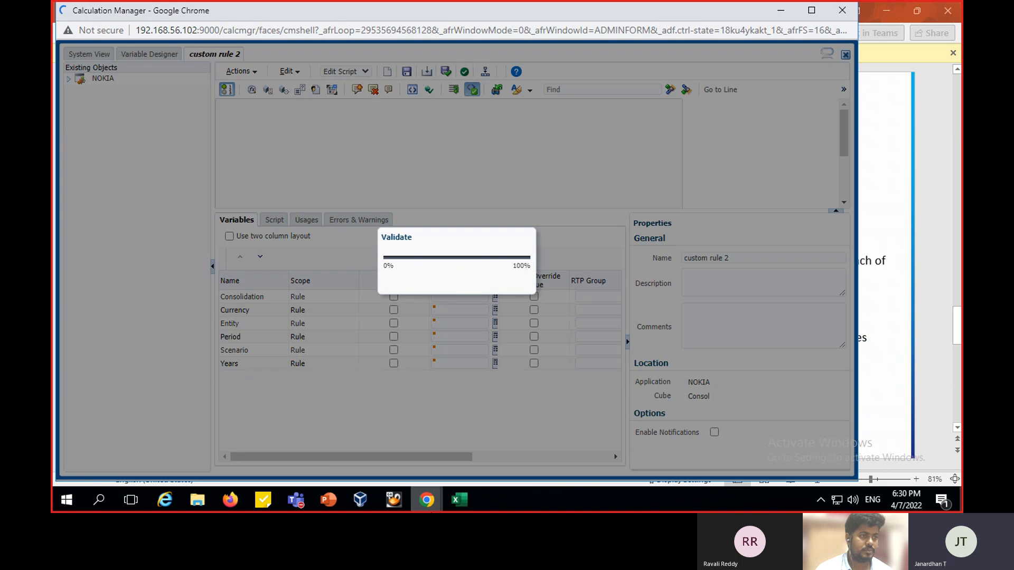
# Switch to the Calculation Manager window holding CUSTOM ATTRIBUTE RULE and reload it, leaving the page without saving changes
pyautogui.moveTo(434, 506)
pyautogui.click(318, 435)
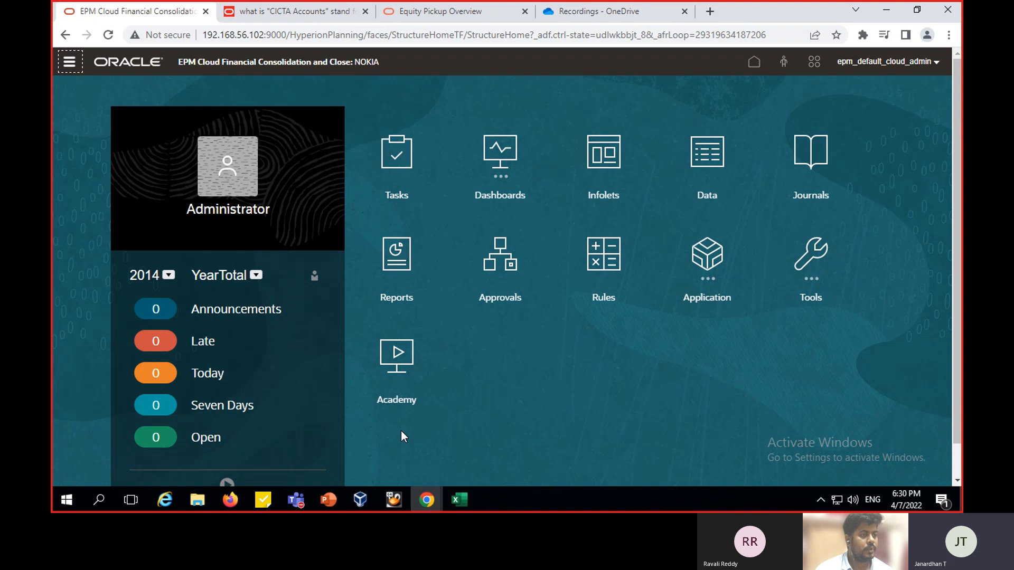
pyautogui.click(331, 495)
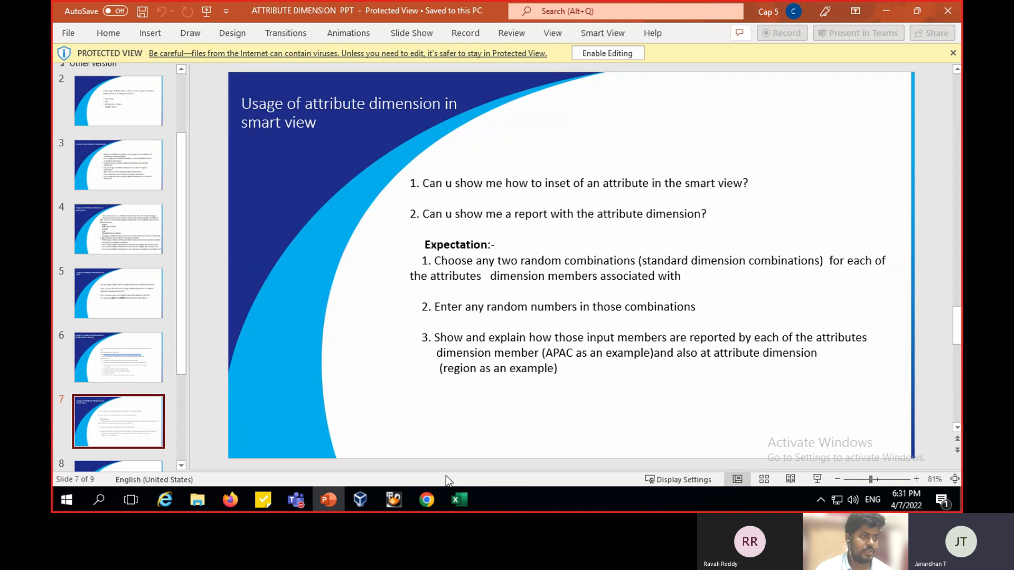
pyautogui.moveTo(426, 496)
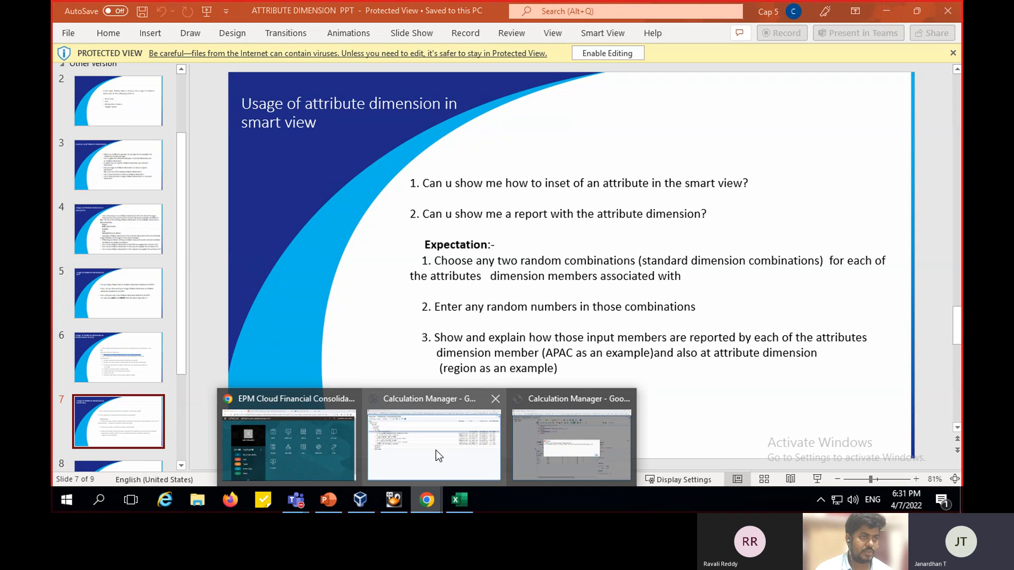
pyautogui.click(435, 450)
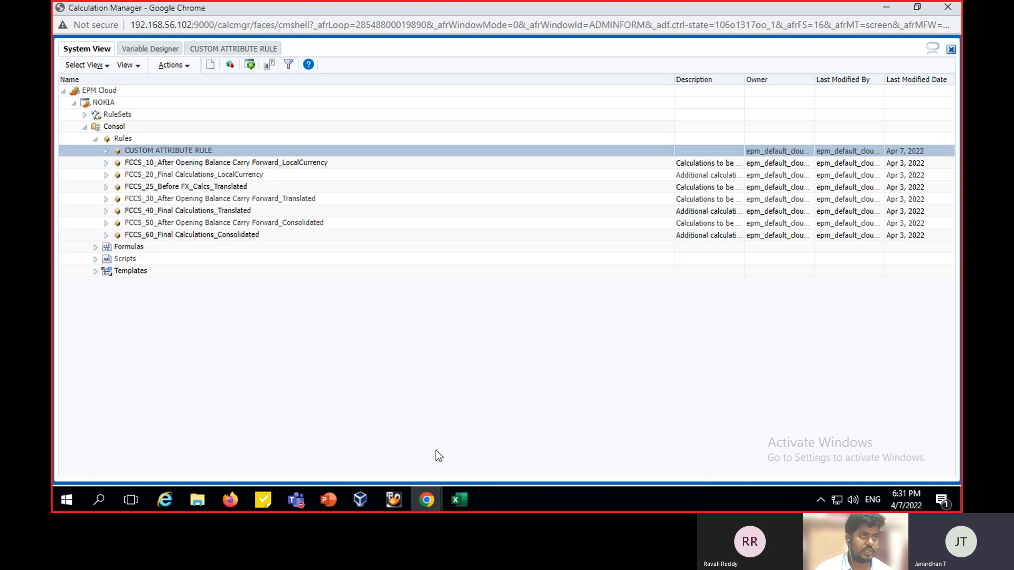
pyautogui.click(229, 49)
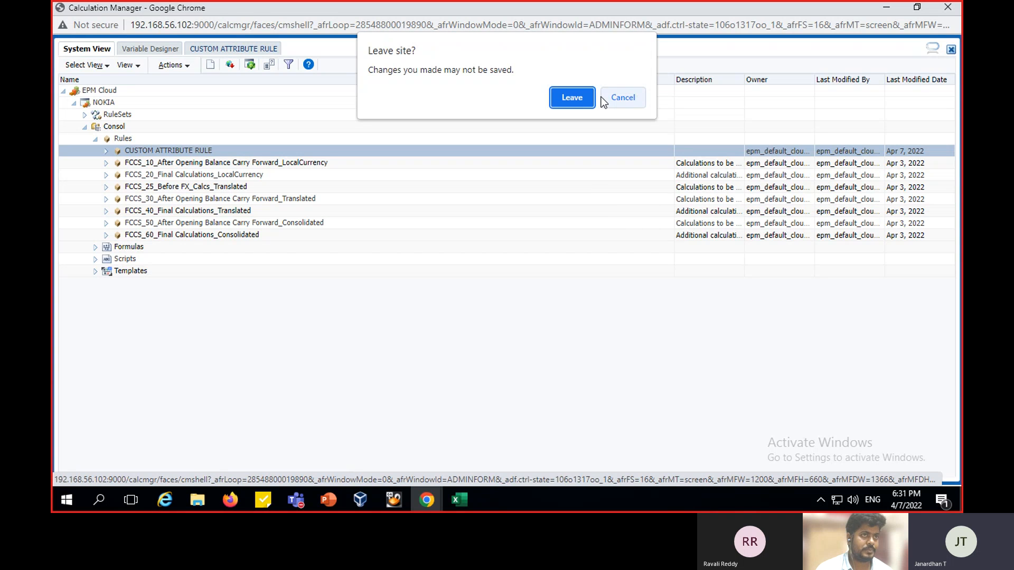
pyautogui.click(584, 97)
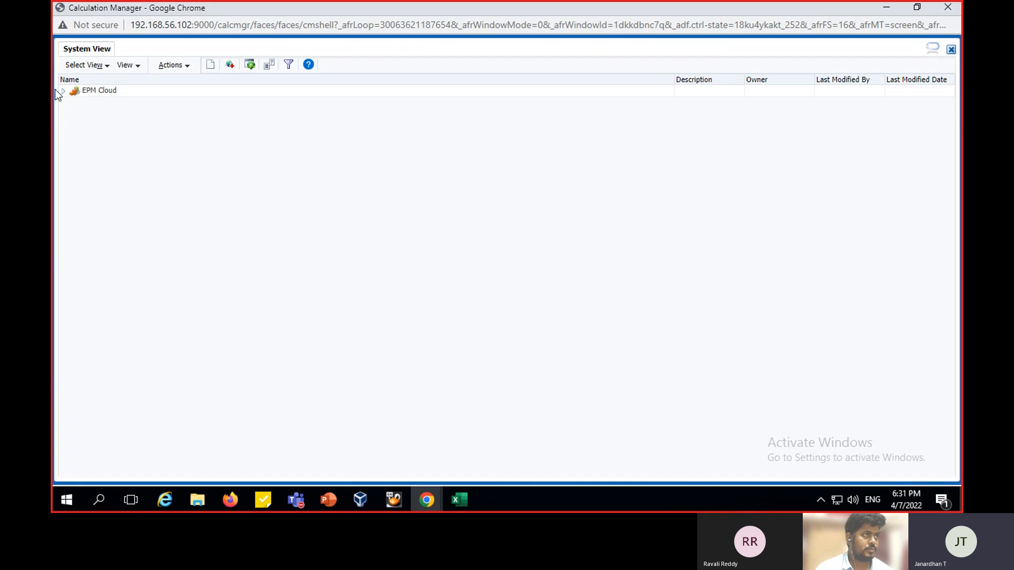
# Expand EPM Cloud, NOKIA, Consol and Rules in the system view and open CUSTOM ATTRIBUTE RULE
pyautogui.click(64, 91)
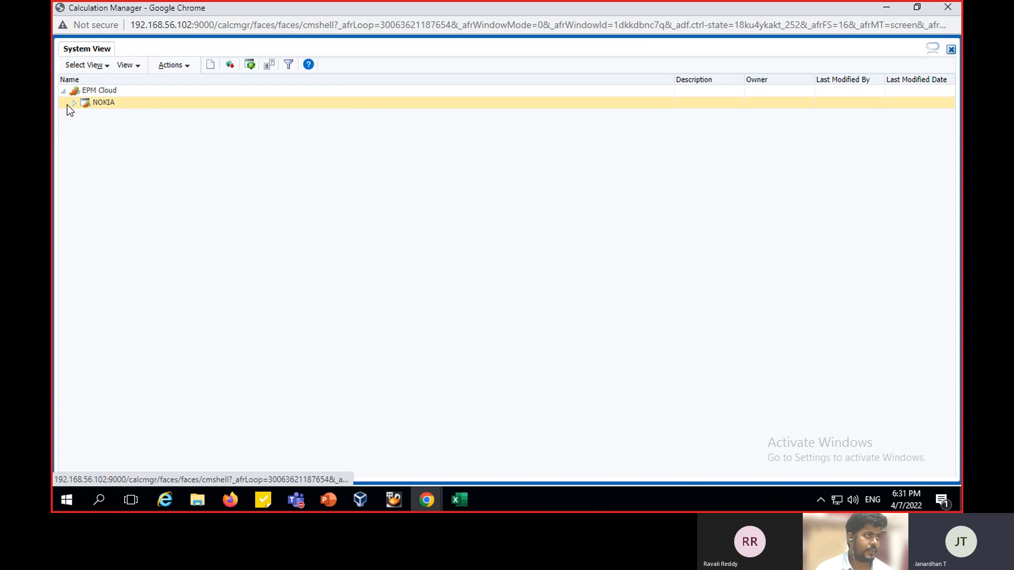
pyautogui.click(73, 102)
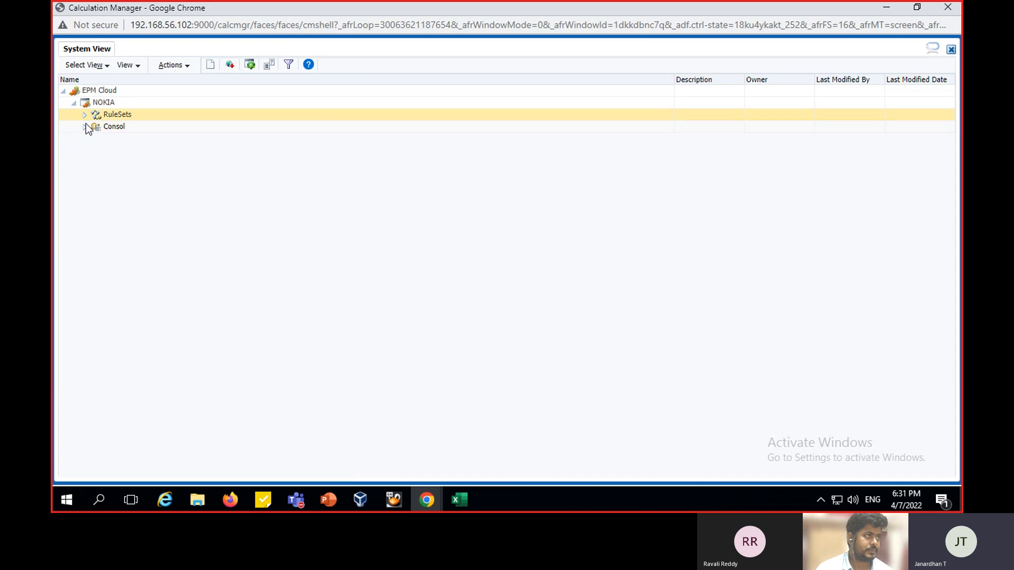
pyautogui.click(84, 127)
pyautogui.doubleClick(121, 139)
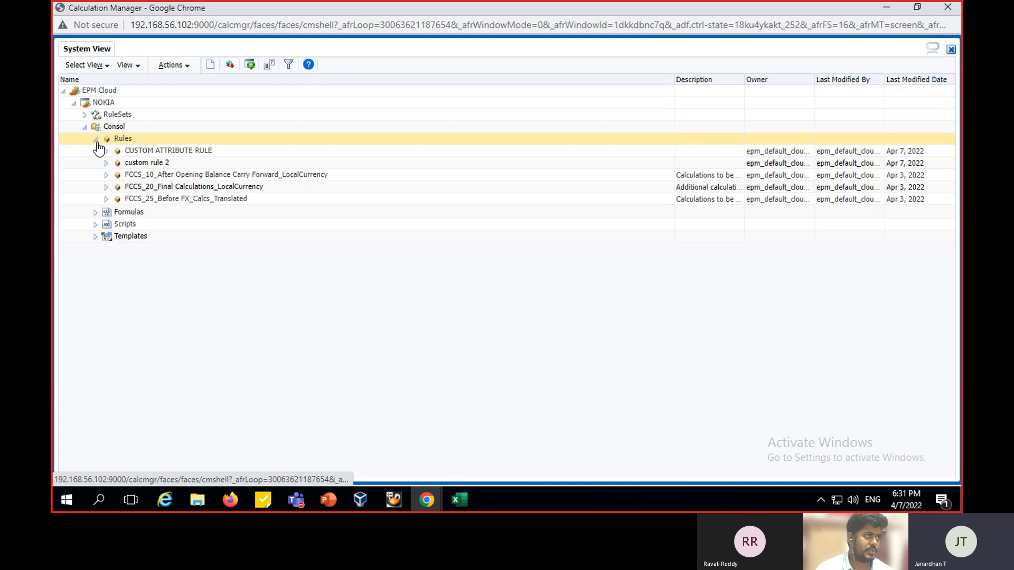
pyautogui.doubleClick(144, 150)
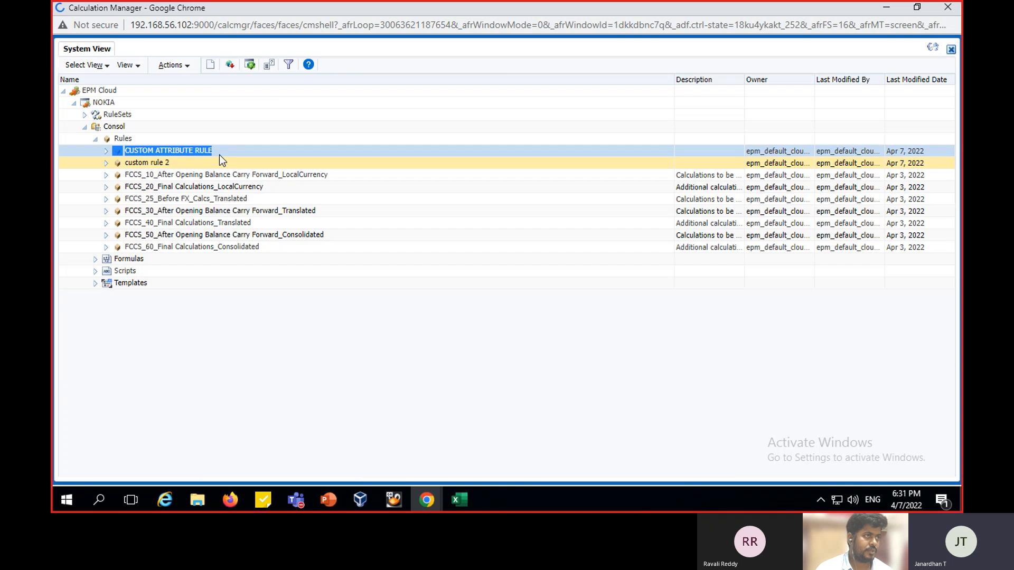
# Validate and deploy CUSTOM ATTRIBUTE RULE, dismiss the message and minimize the Calculation Manager window
pyautogui.click(374, 156)
pyautogui.click(479, 65)
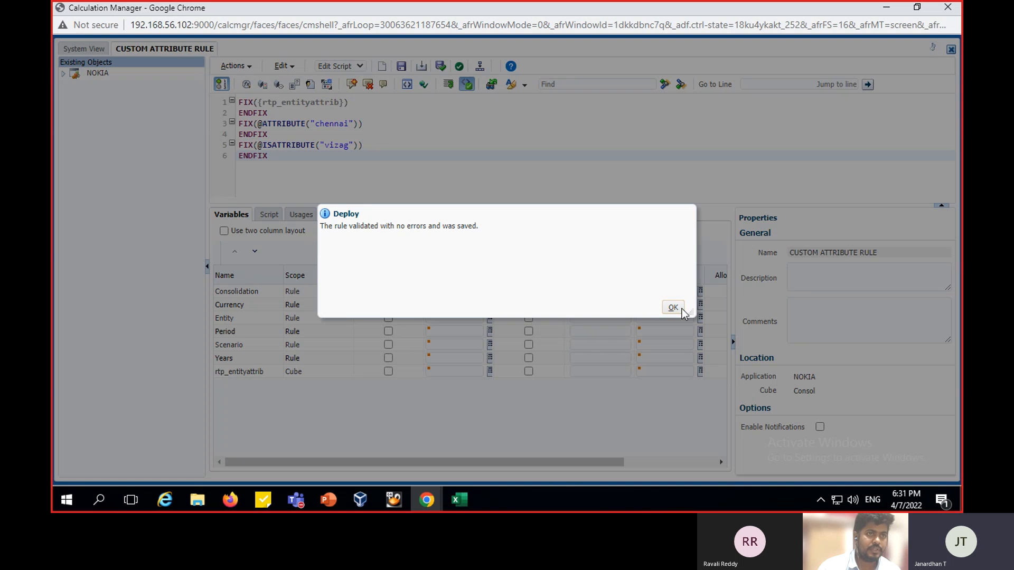
pyautogui.click(682, 308)
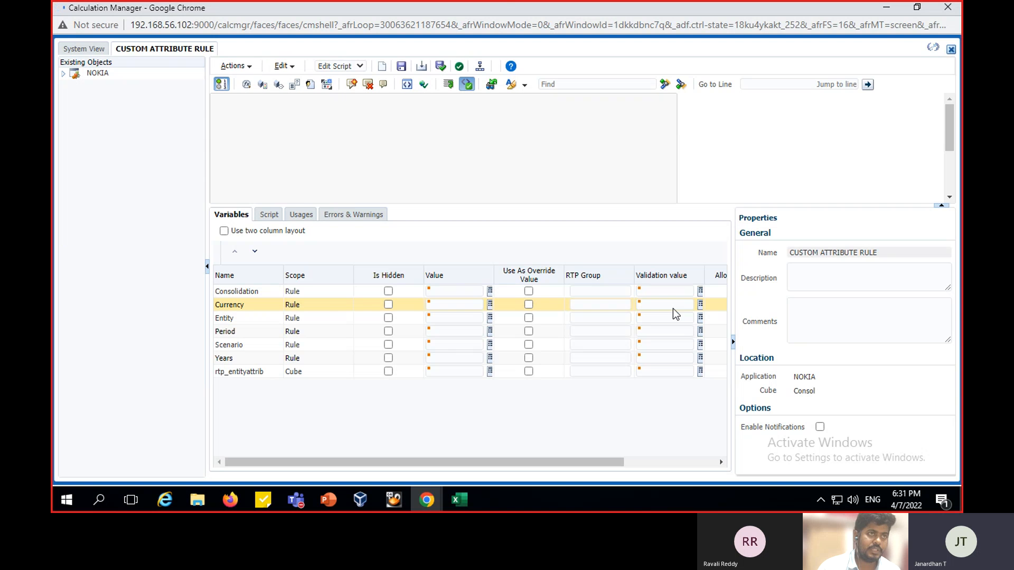
pyautogui.click(886, 8)
# Open the business rules list in EPM Cloud, examine the runtime prompts of CUSTOM ATTRIBUTE RULE and cancel the launch
pyautogui.moveTo(428, 499)
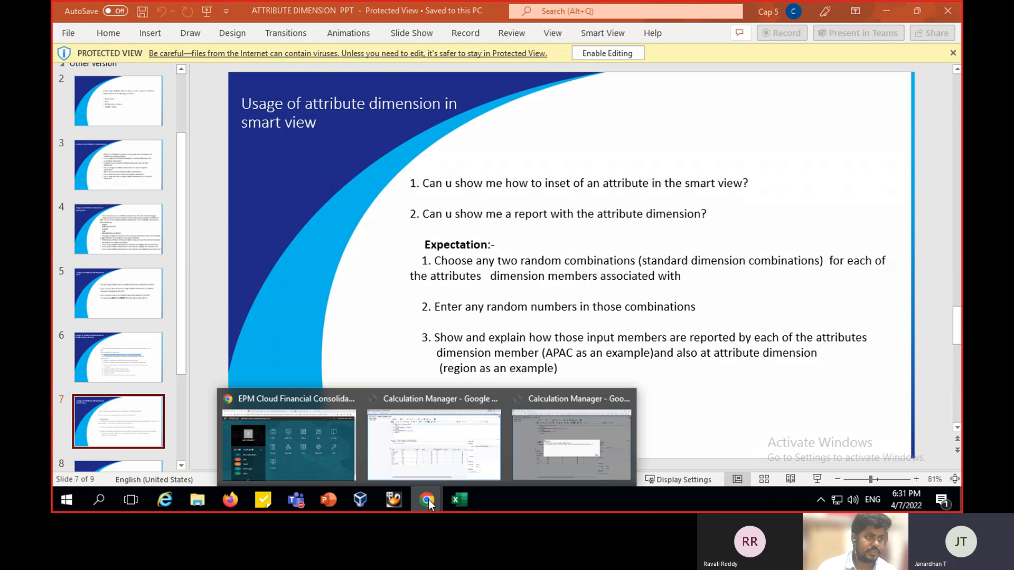
pyautogui.click(319, 441)
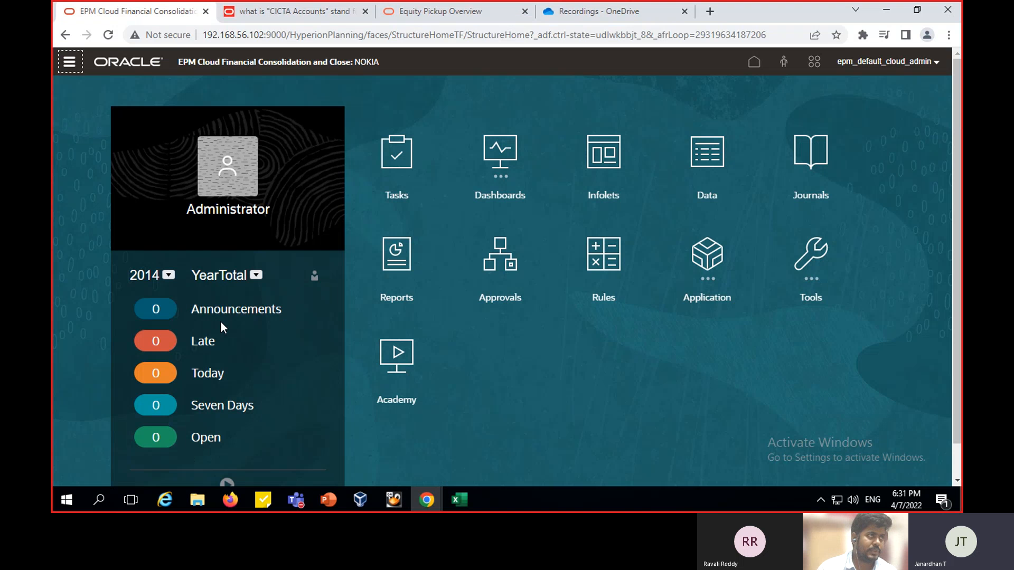
pyautogui.click(69, 64)
pyautogui.click(104, 363)
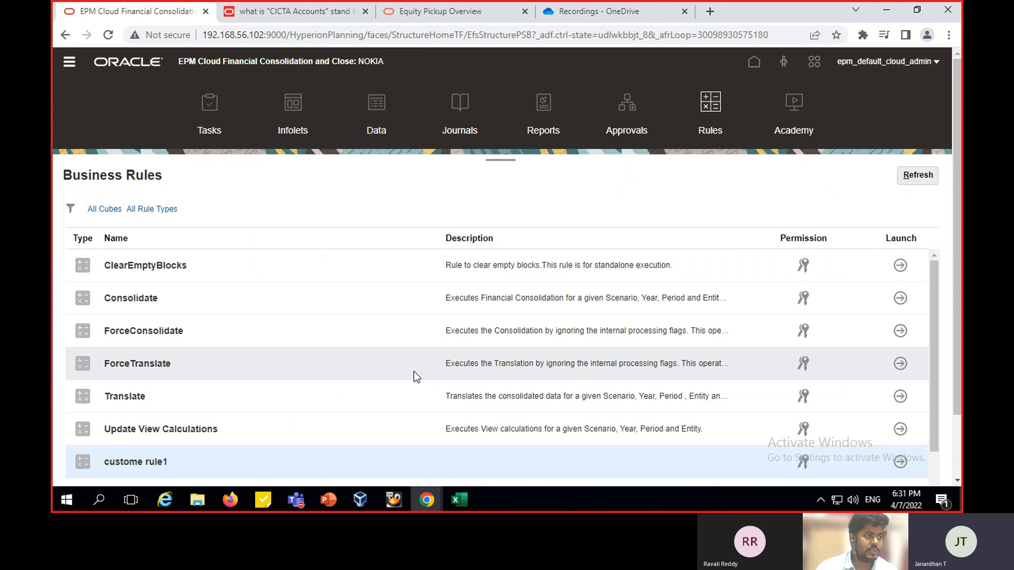
pyautogui.scroll(-3, 413, 372)
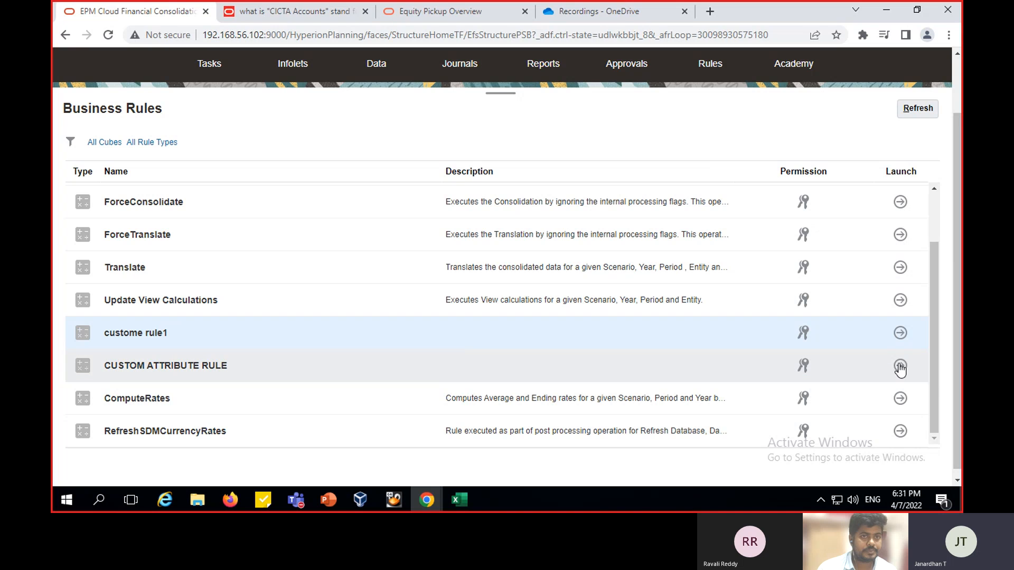
pyautogui.click(899, 369)
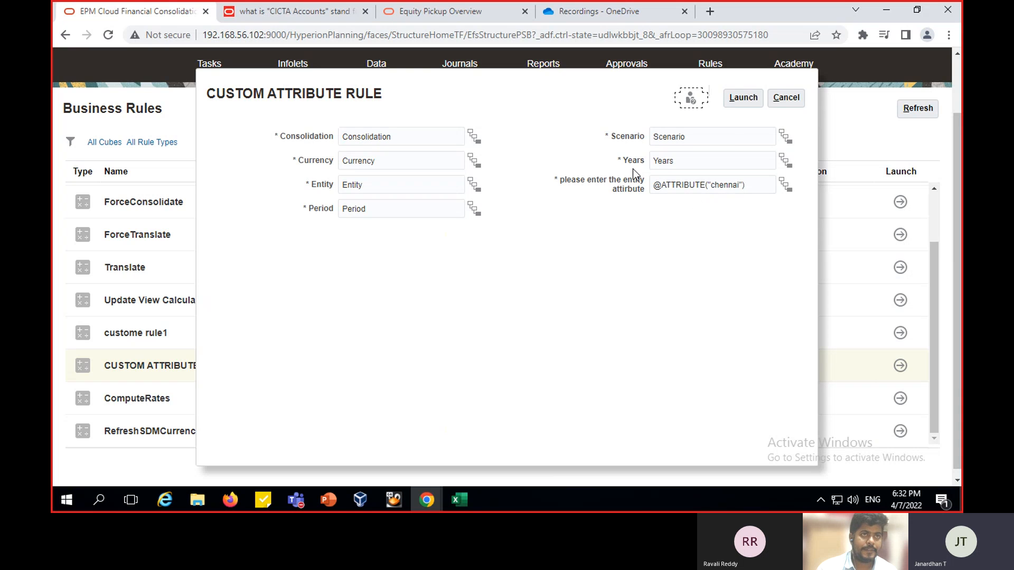
pyautogui.click(783, 99)
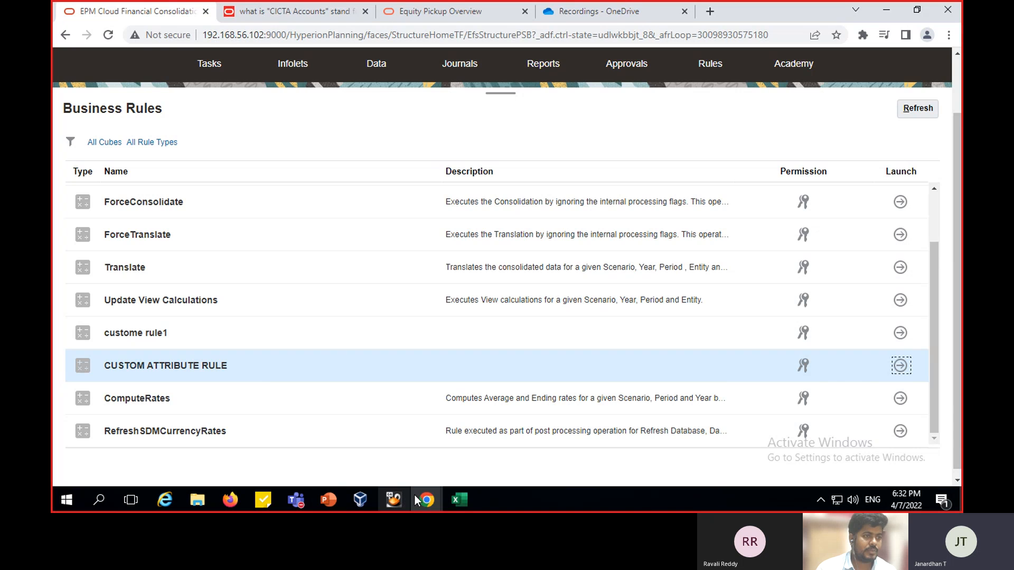
# Switch to Excel and close New Microsoft Excel Worksheet (3) without saving its changes
pyautogui.click(457, 499)
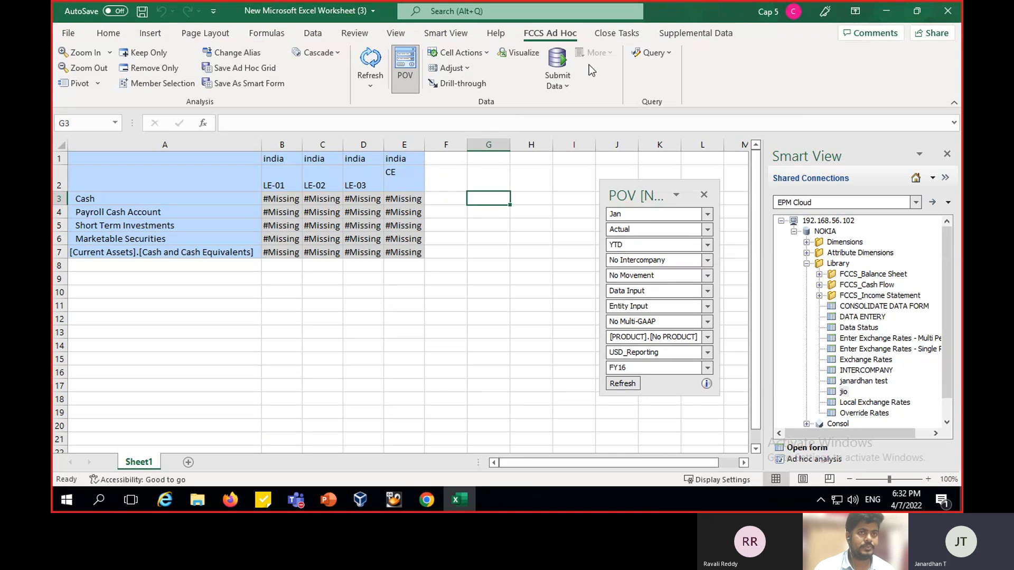
pyautogui.click(948, 11)
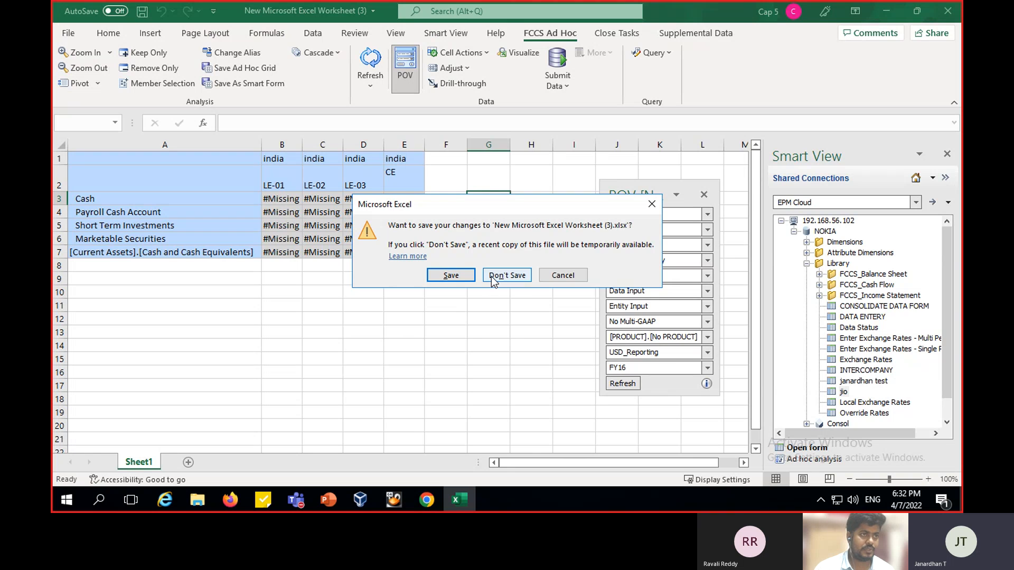
pyautogui.click(493, 279)
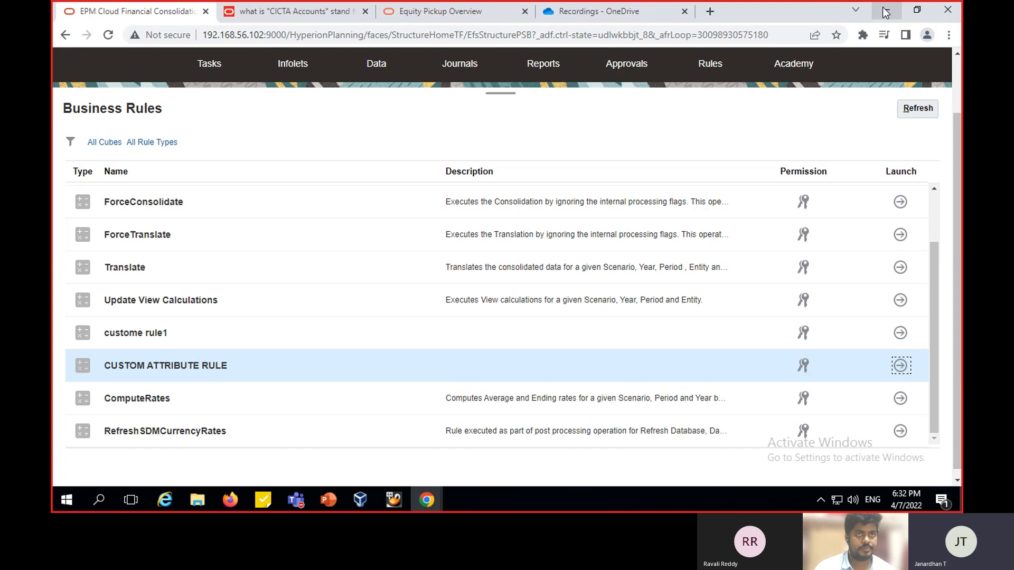
# Minimize all open windows and reopen New Microsoft Excel Worksheet (3) from the desktop
pyautogui.click(886, 12)
pyautogui.click(886, 12)
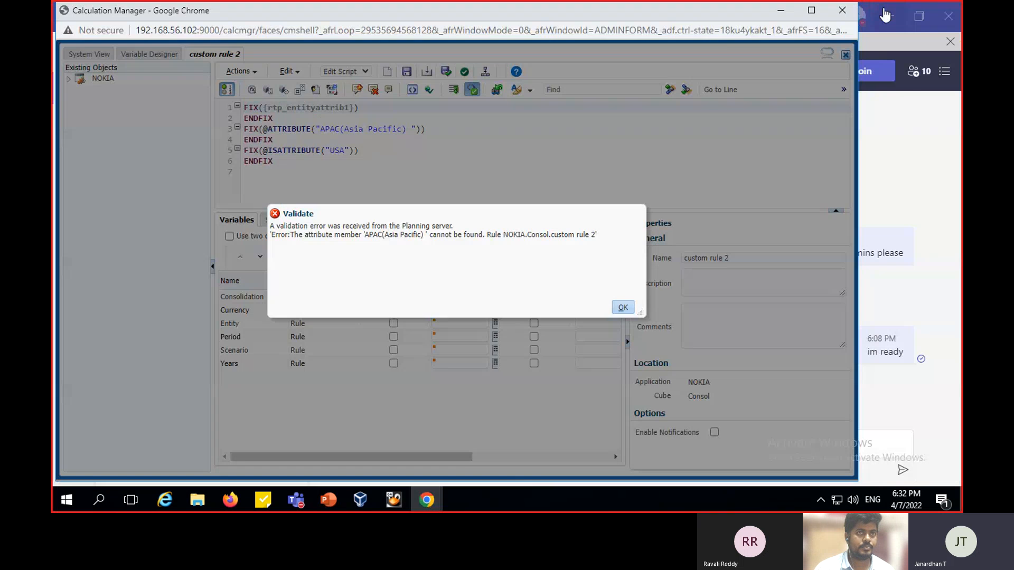
pyautogui.click(780, 11)
pyautogui.click(889, 16)
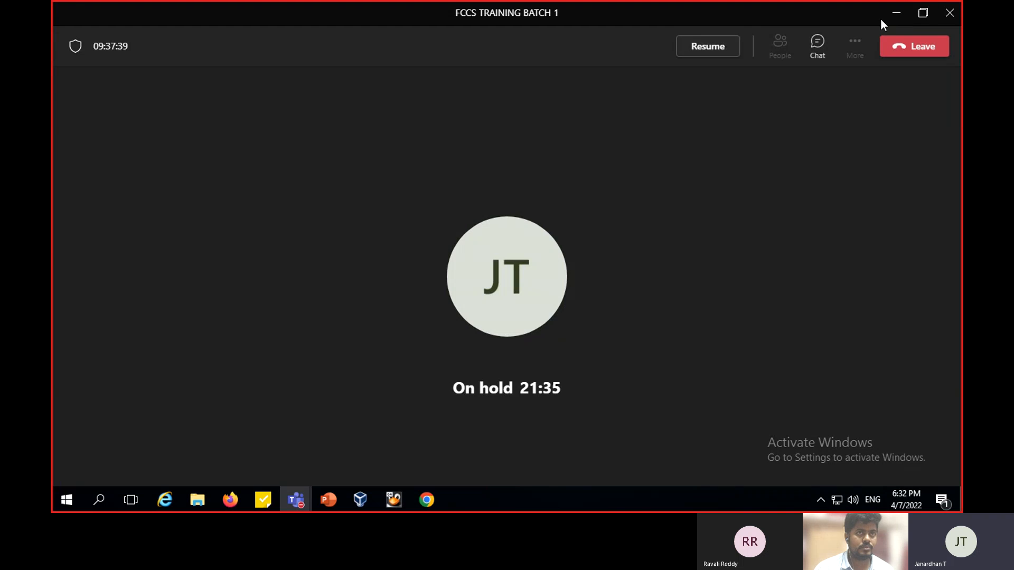
pyautogui.click(898, 16)
pyautogui.click(559, 377)
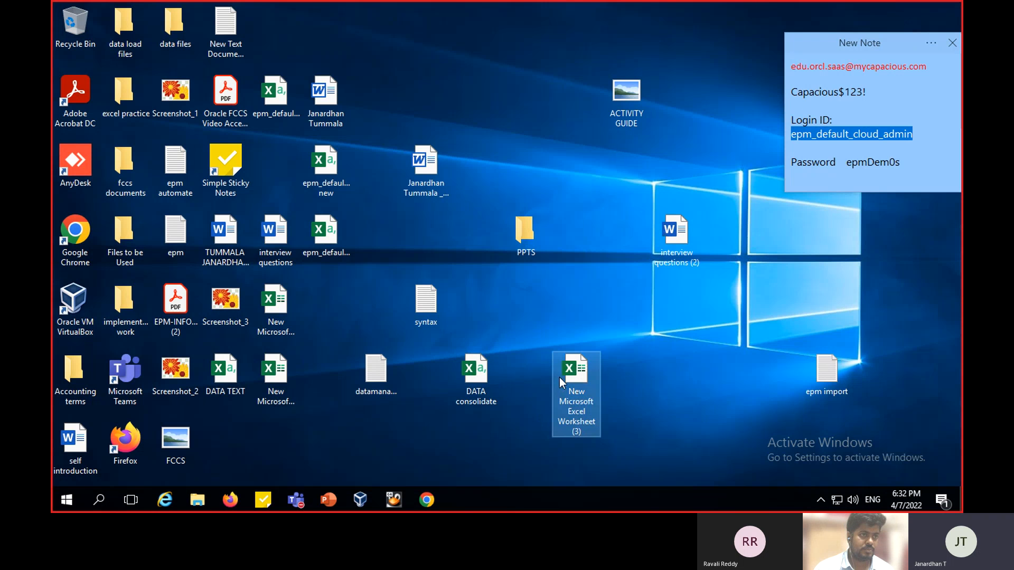
pyautogui.doubleClick(567, 375)
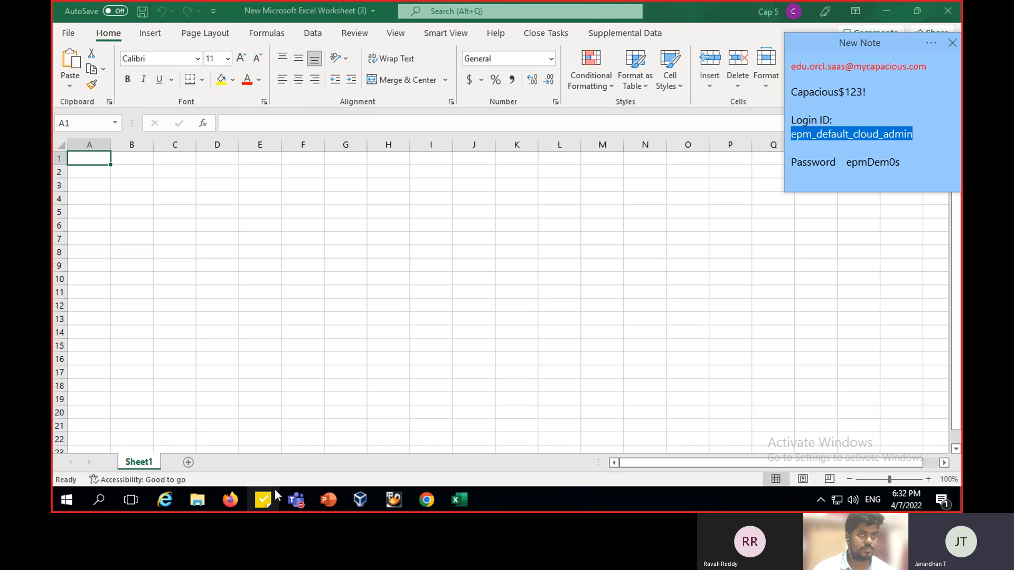
# Show the Smart View panel in the blank workbook and open the shared connections
pyautogui.click(446, 37)
pyautogui.click(67, 64)
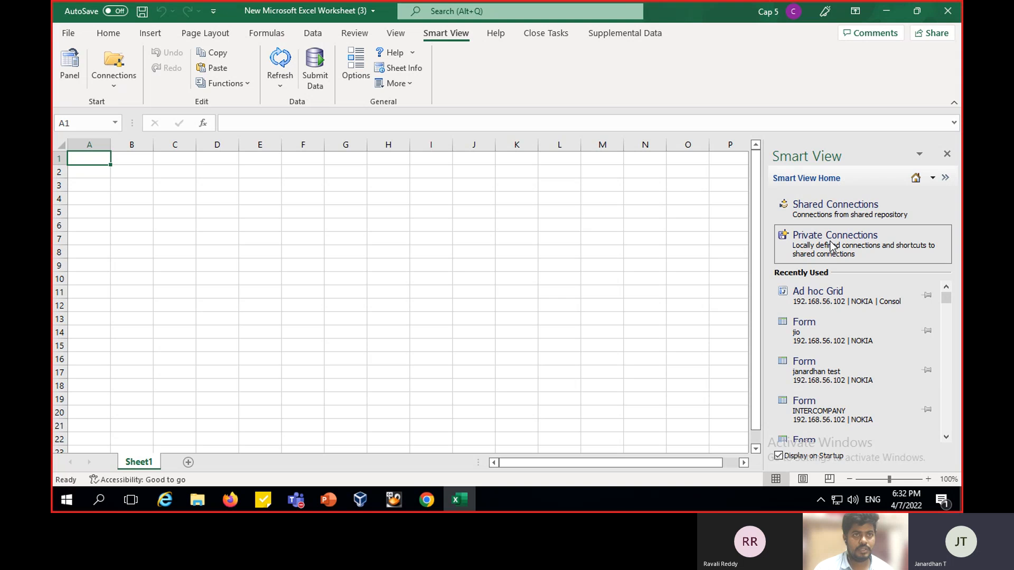
pyautogui.click(821, 217)
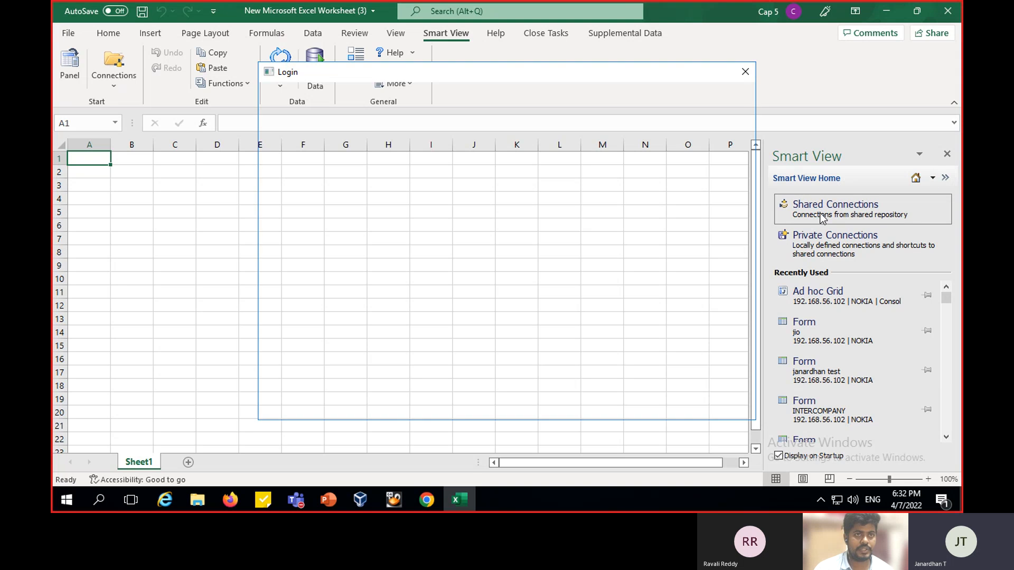
# Sign in to Smart View with the login ID and account password stored in the sticky note
pyautogui.click(263, 500)
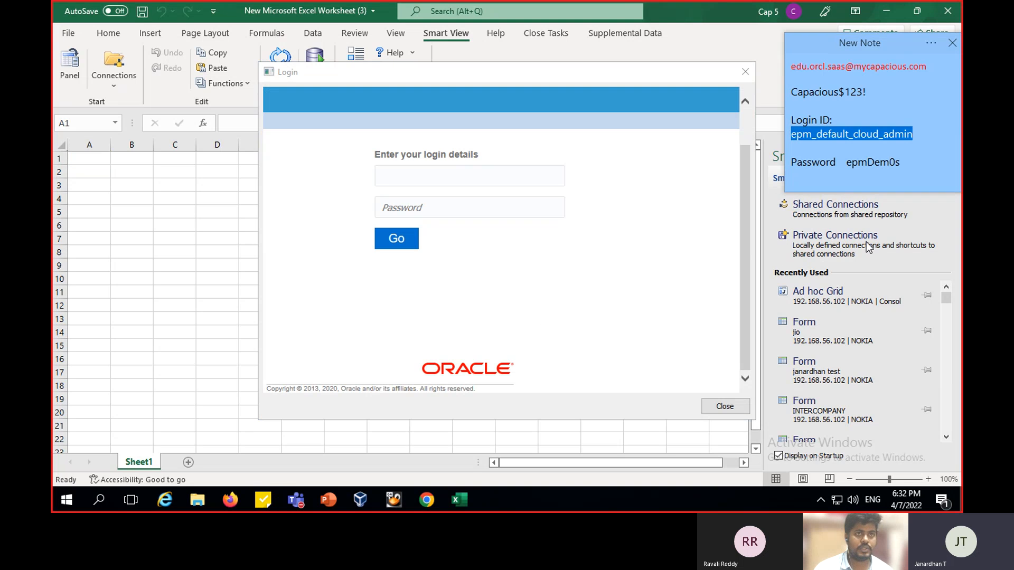
pyautogui.click(461, 178)
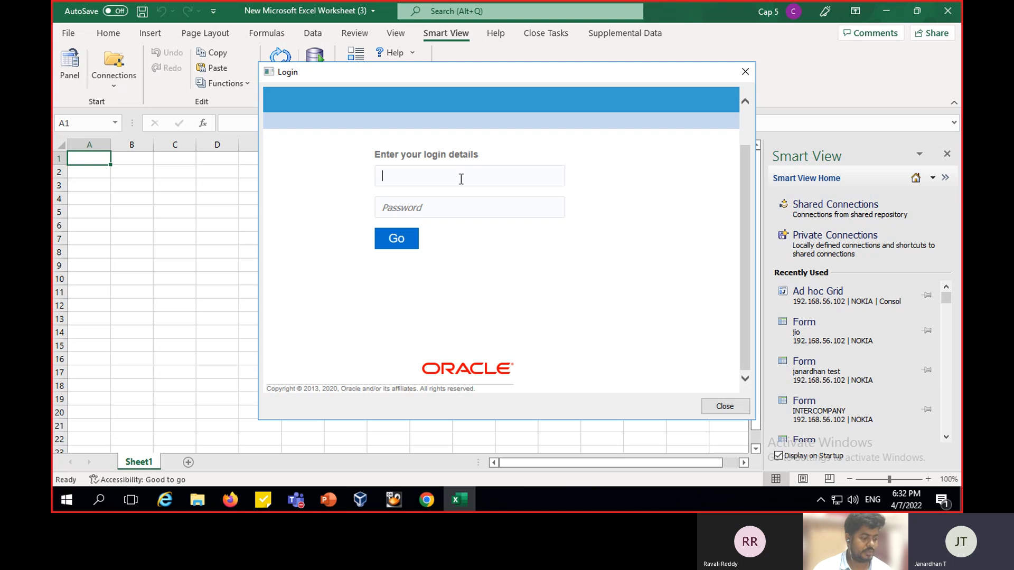
pyautogui.write('epm_default_cloud_admin')
pyautogui.click(263, 499)
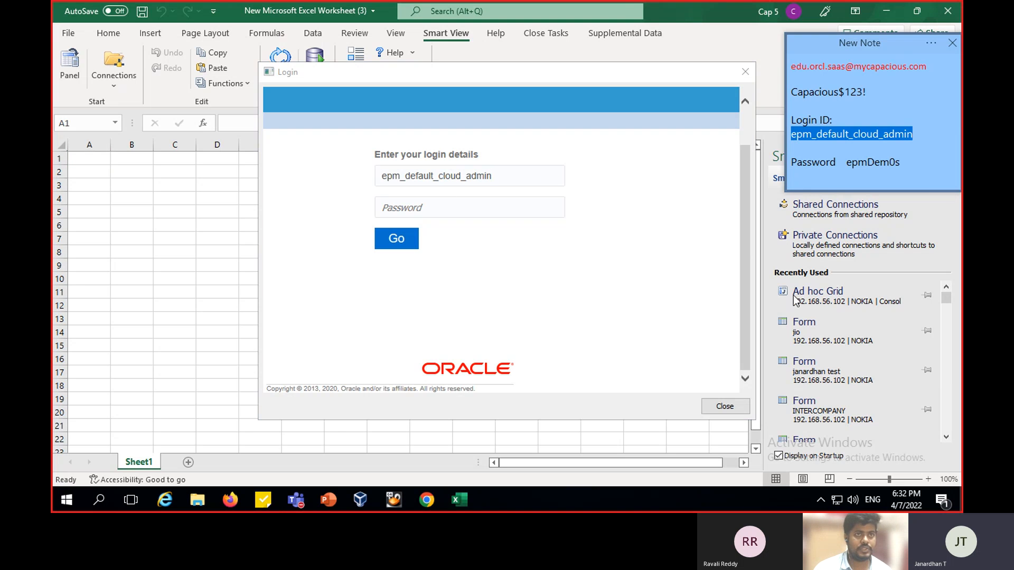
pyautogui.moveTo(899, 162); pyautogui.dragTo(851, 165)
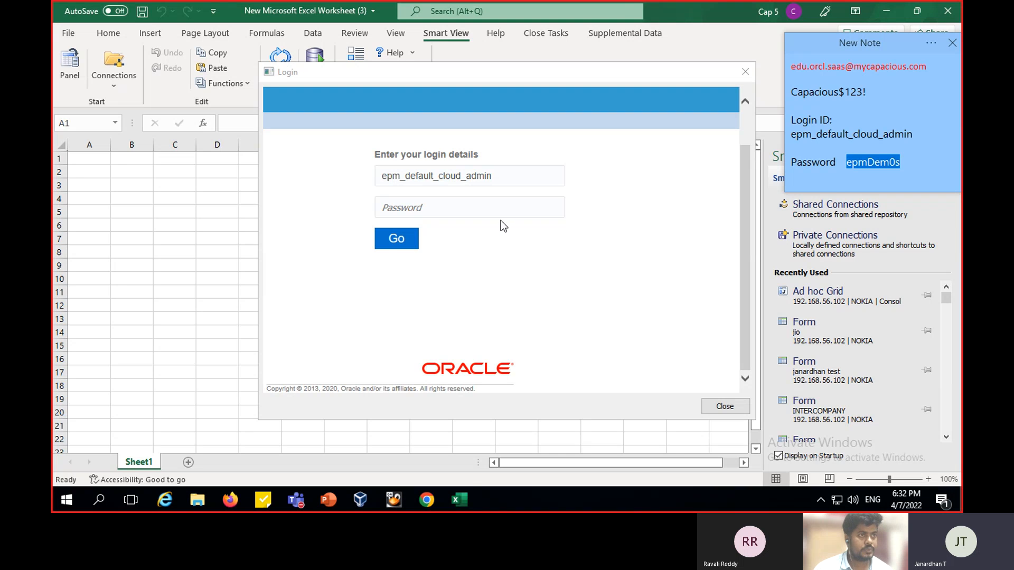
pyautogui.click(468, 208)
pyautogui.hotkey('ctrl', 'v')
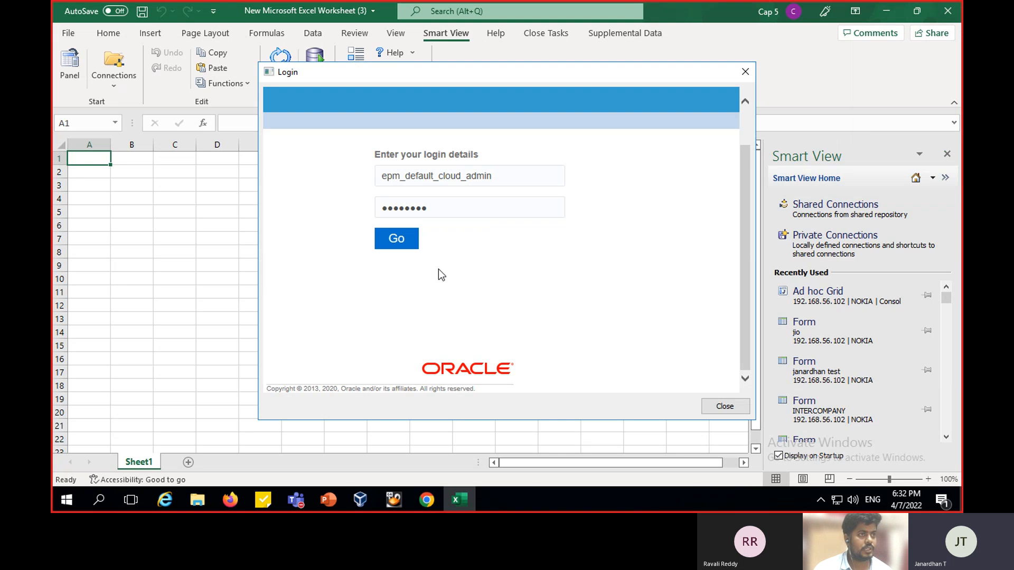
pyautogui.click(407, 240)
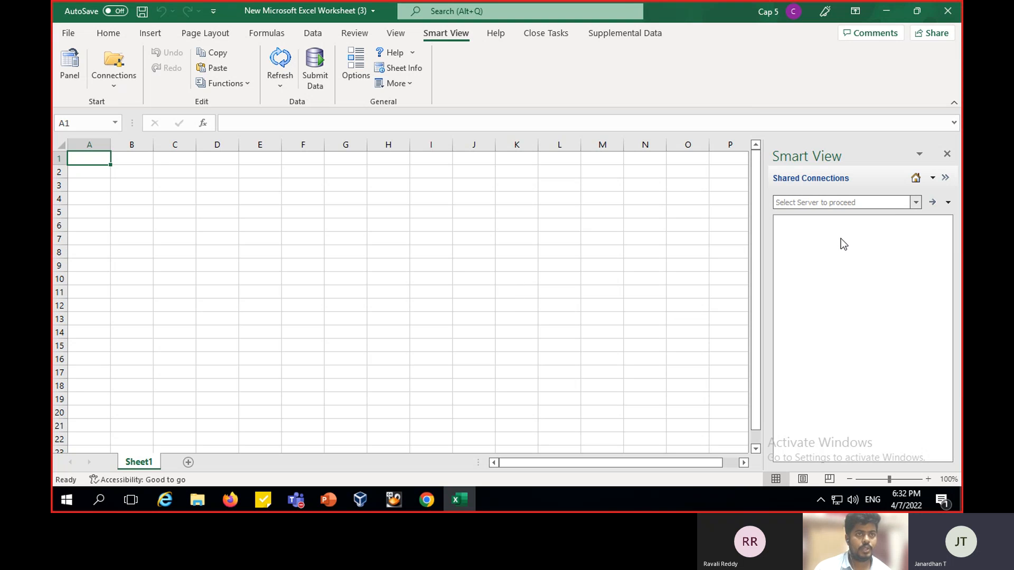
# Connect to the EPM Cloud shared connection and expand the server, the NOKIA application and its Library folder
pyautogui.click(915, 203)
pyautogui.click(789, 213)
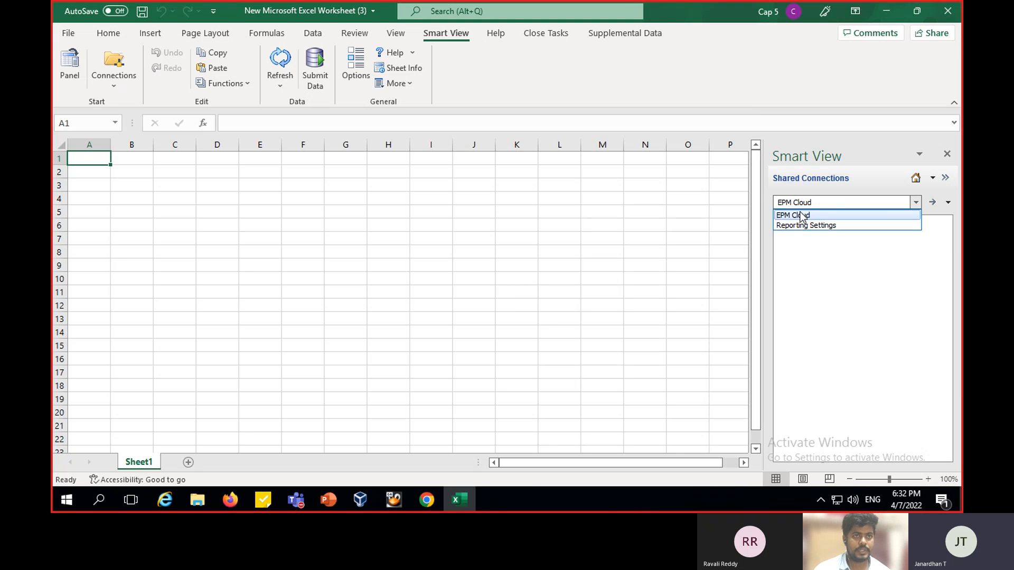
pyautogui.click(785, 222)
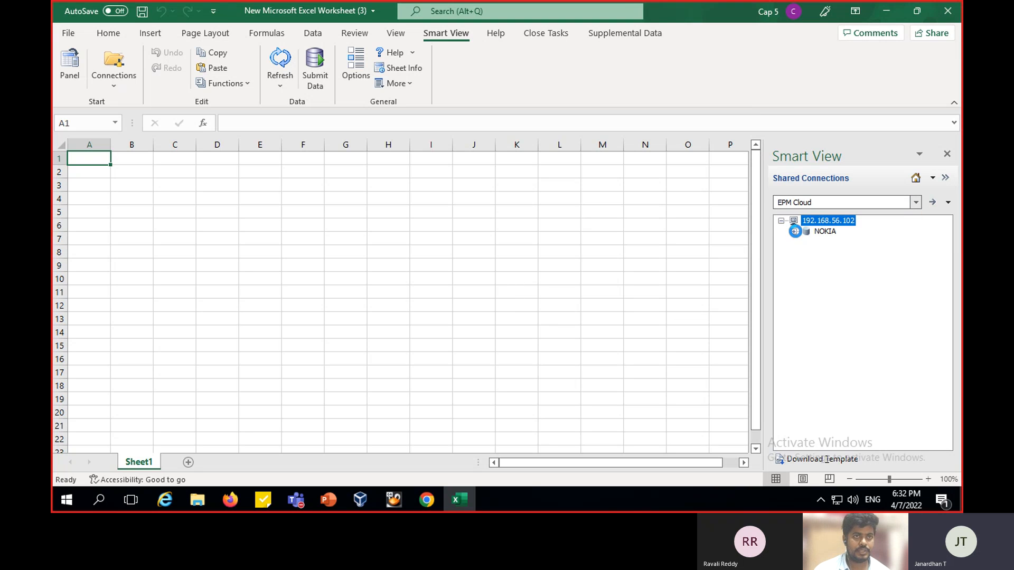
pyautogui.click(794, 231)
pyautogui.click(807, 263)
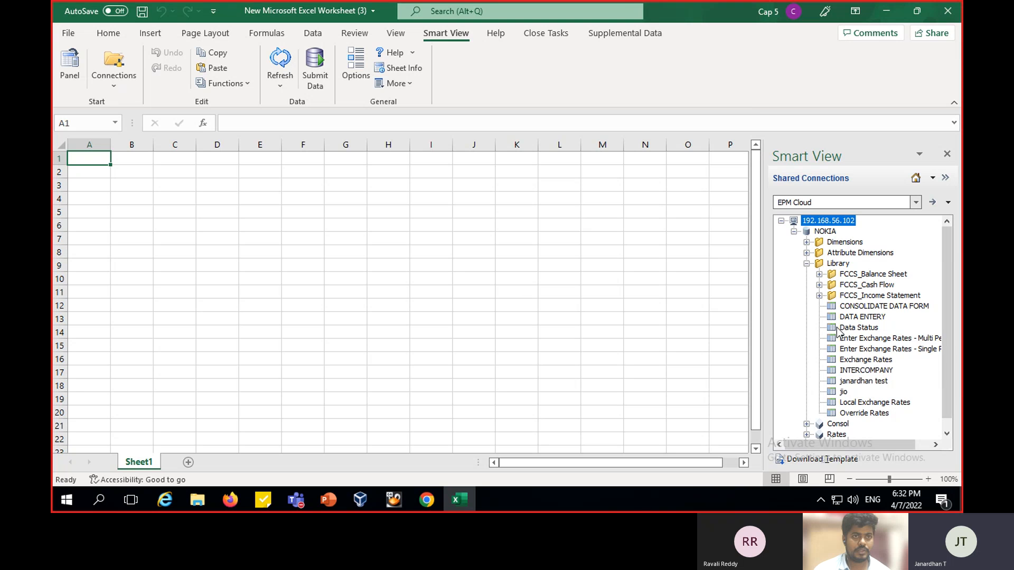
# Review the suppression, replacement and mode settings in Smart View's data options and close the options
pyautogui.click(356, 68)
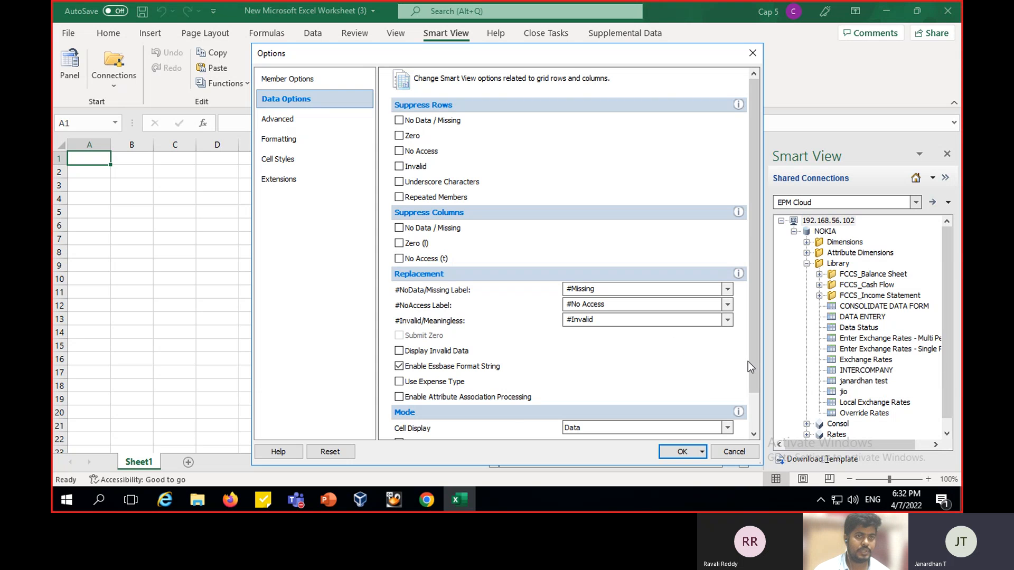
pyautogui.moveTo(748, 361); pyautogui.dragTo(749, 416)
pyautogui.click(678, 456)
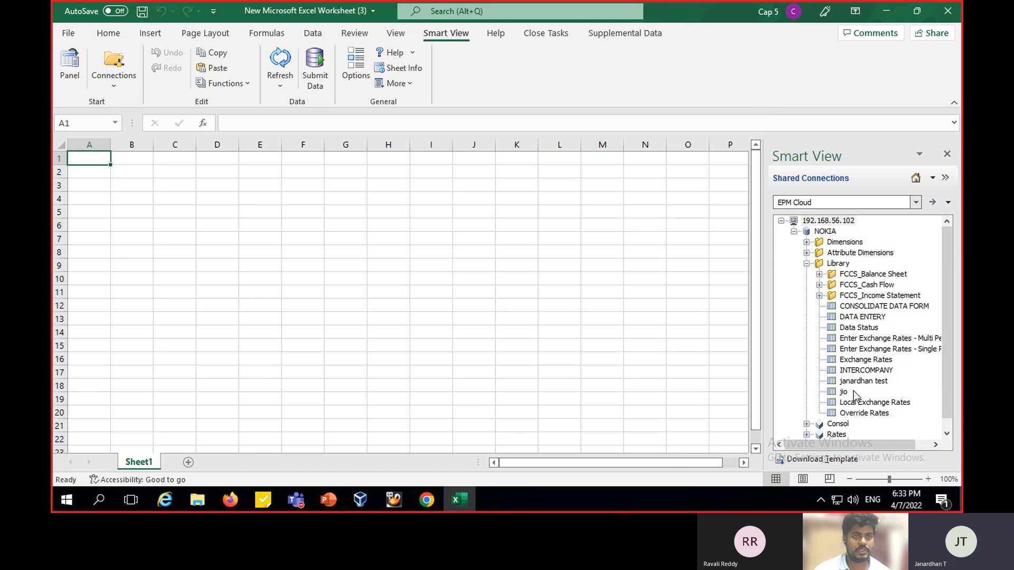
# Open the jio form for ad hoc analysis and insert an empty row above the grid's entity header row
pyautogui.click(844, 392)
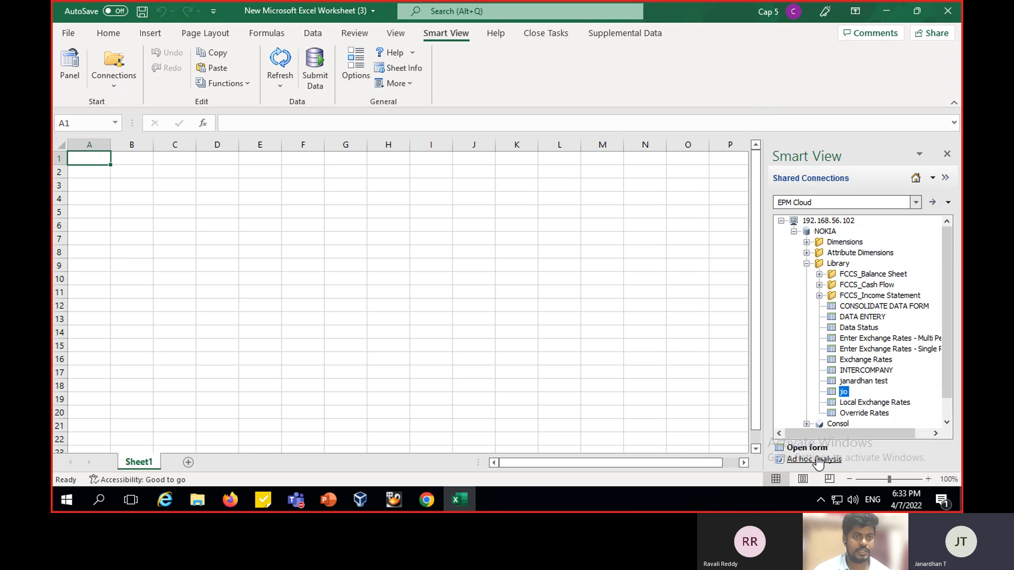
pyautogui.click(816, 459)
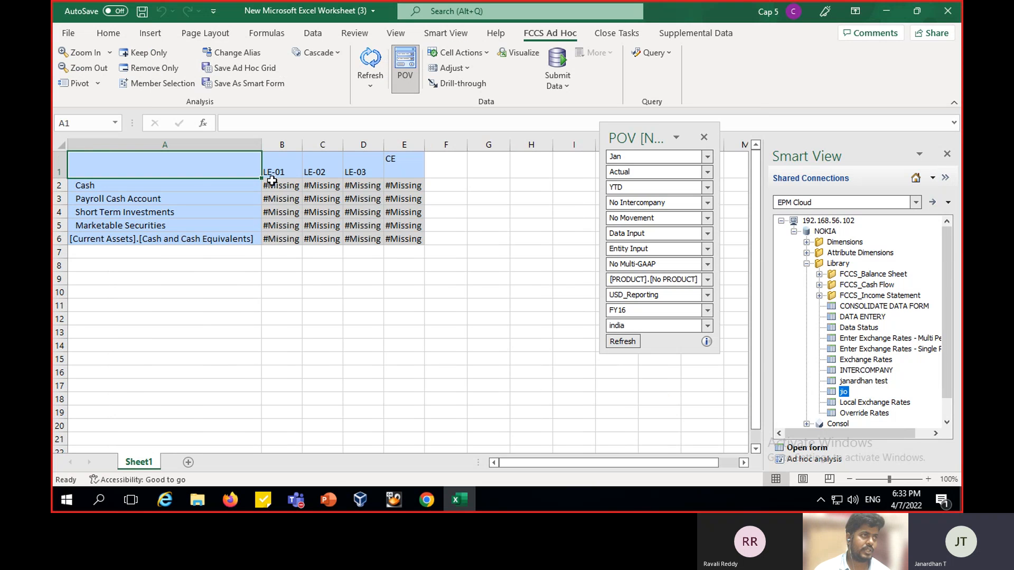
pyautogui.rightClick(61, 158)
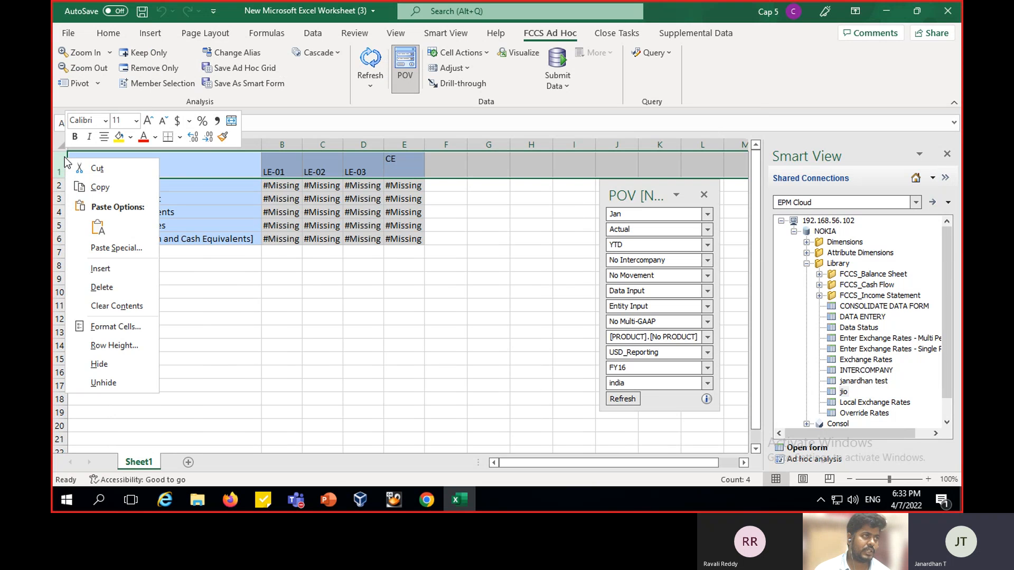
pyautogui.click(112, 261)
# Add the attribute member india in cell B1 above LE-01 and refresh the ad hoc grid
pyautogui.click(296, 157)
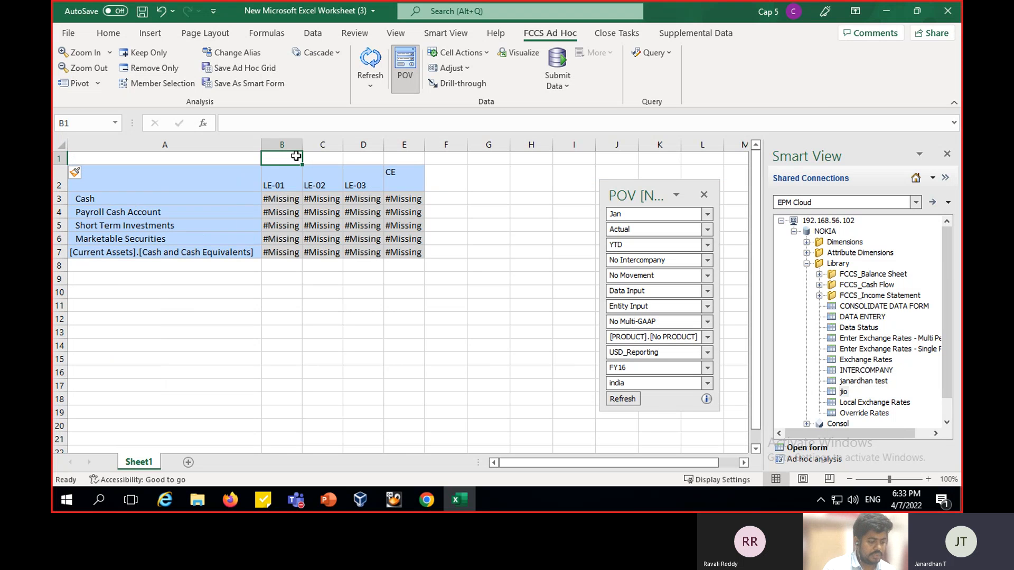
pyautogui.write('I')
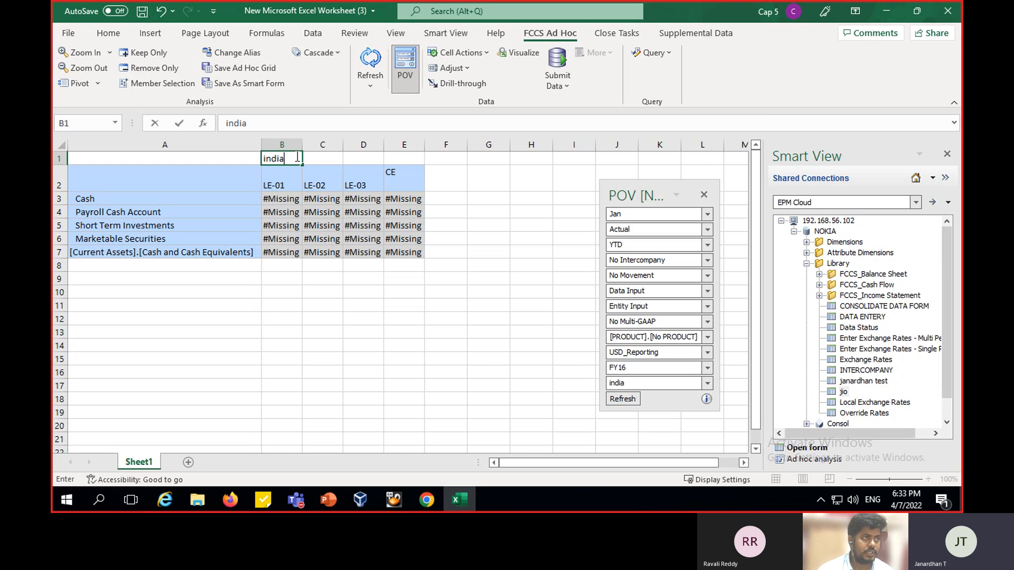
pyautogui.write('ndia')
pyautogui.press('Return')
pyautogui.click(371, 60)
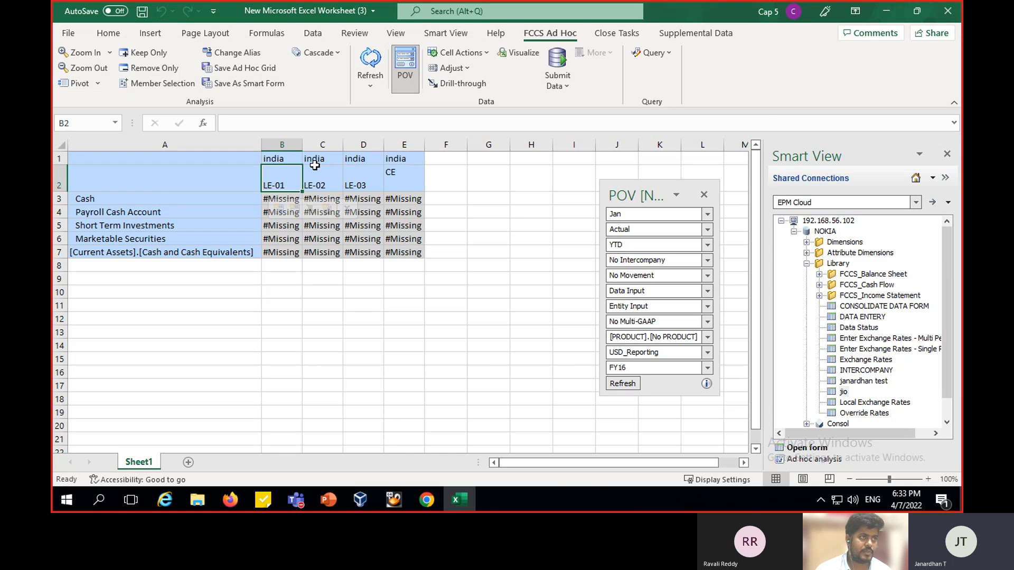
pyautogui.click(415, 177)
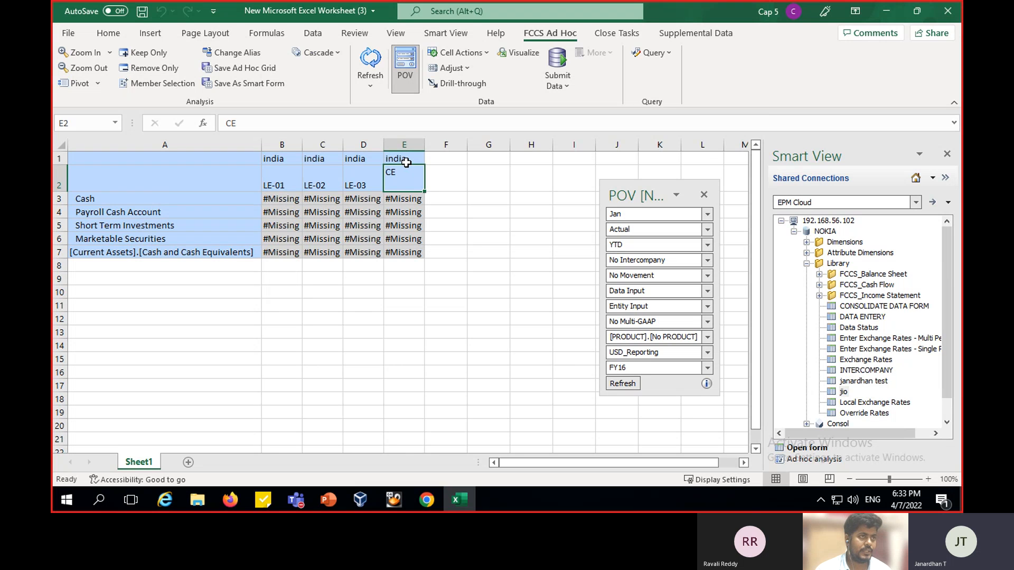
pyautogui.click(440, 158)
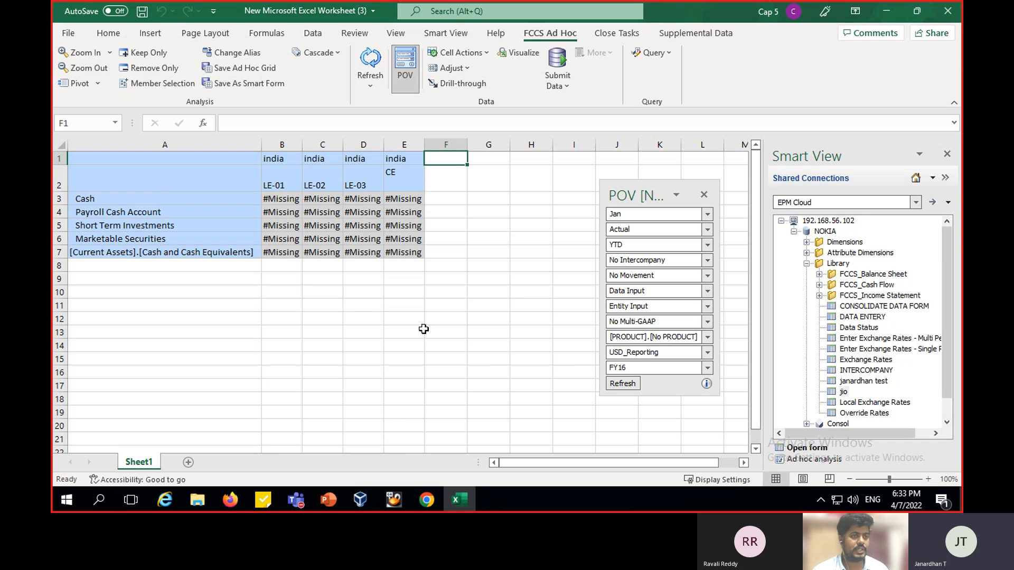
# Switch to the ATTRIBUTE DIMENSION PPT presentation in PowerPoint and show summary slide 8
pyautogui.click(328, 505)
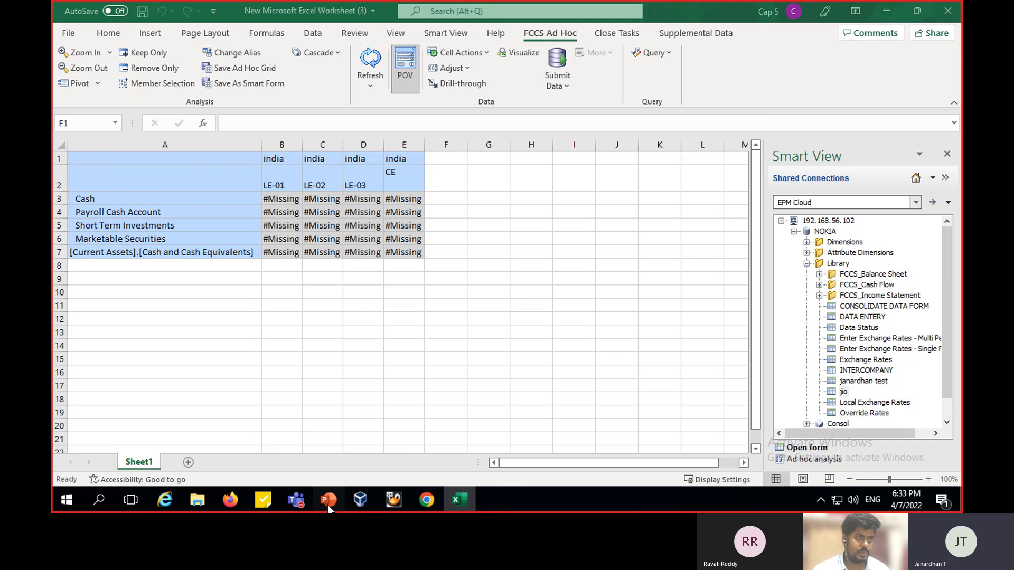
pyautogui.scroll(-1, 376, 301)
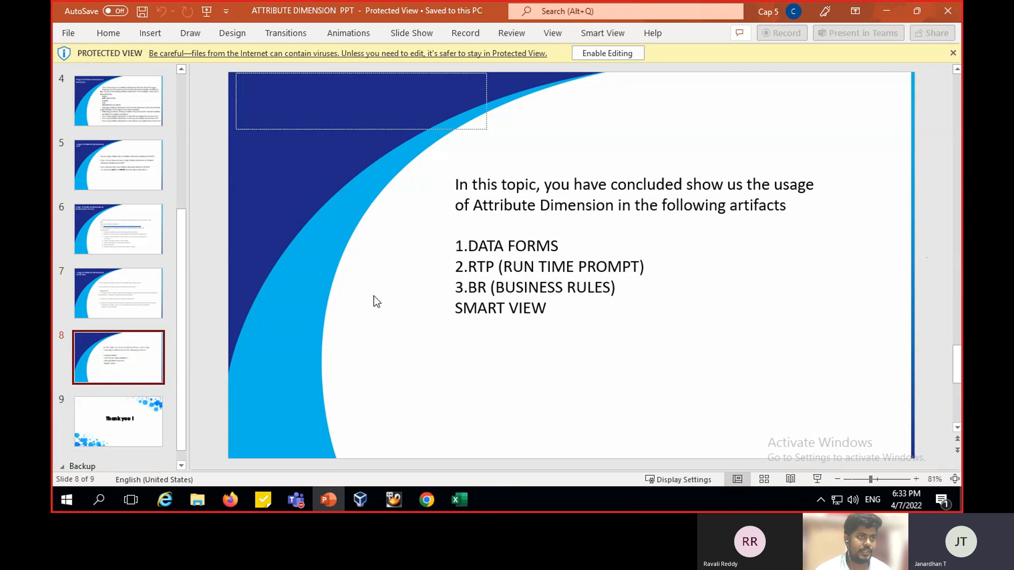